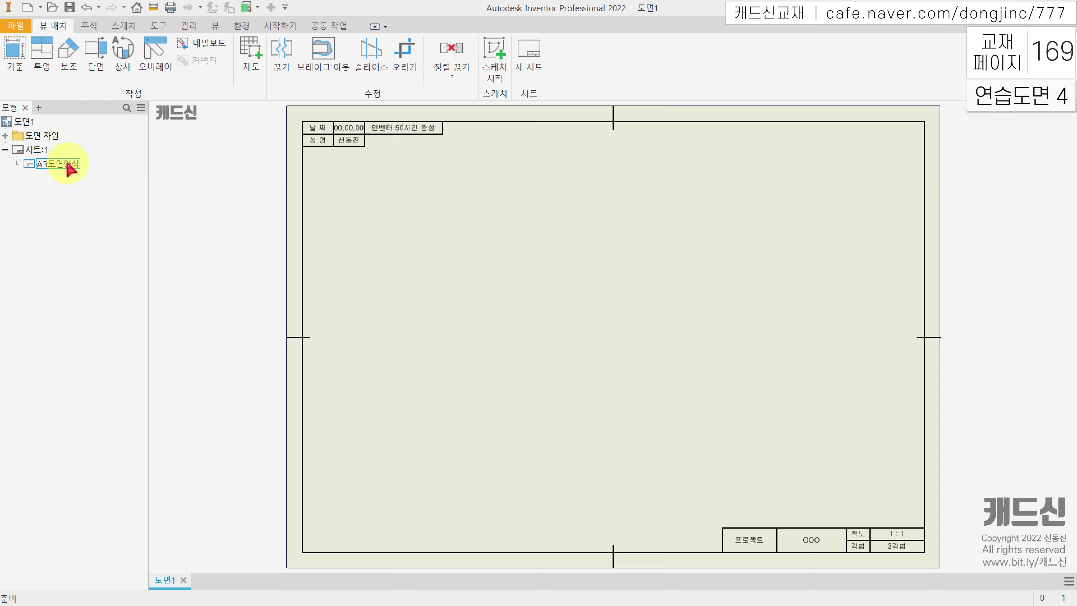
# Edit the A3도면양식 border definition and replace the OOO project name placeholder with 도어 가이드
pyautogui.rightClick(70, 170)
pyautogui.click(91, 259)
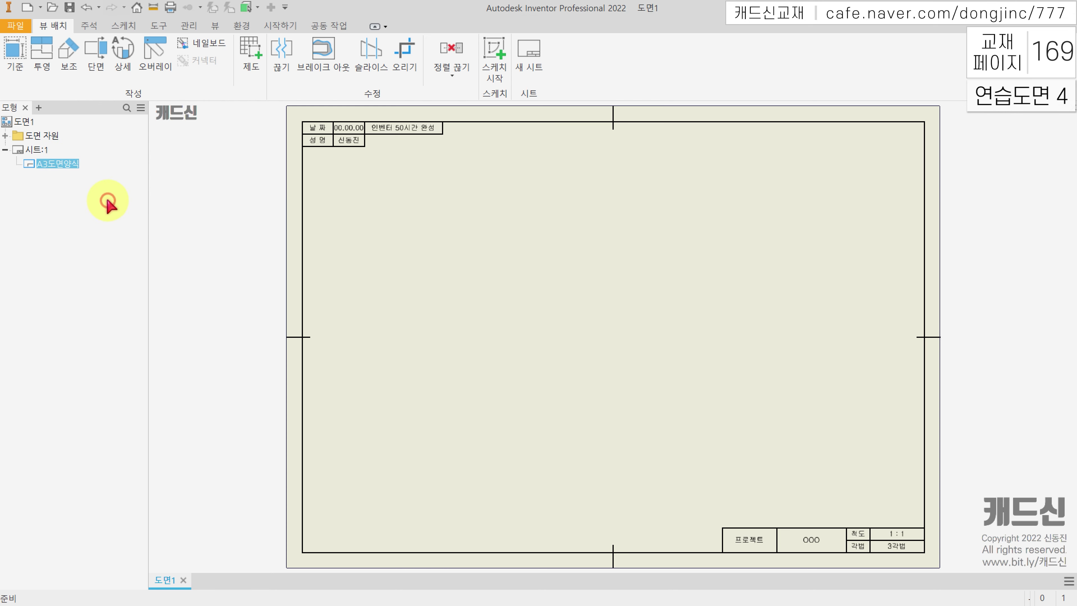
pyautogui.moveTo(819, 511); pyautogui.dragTo(661, 414, button='middle')
pyautogui.scroll(5, 742, 460)
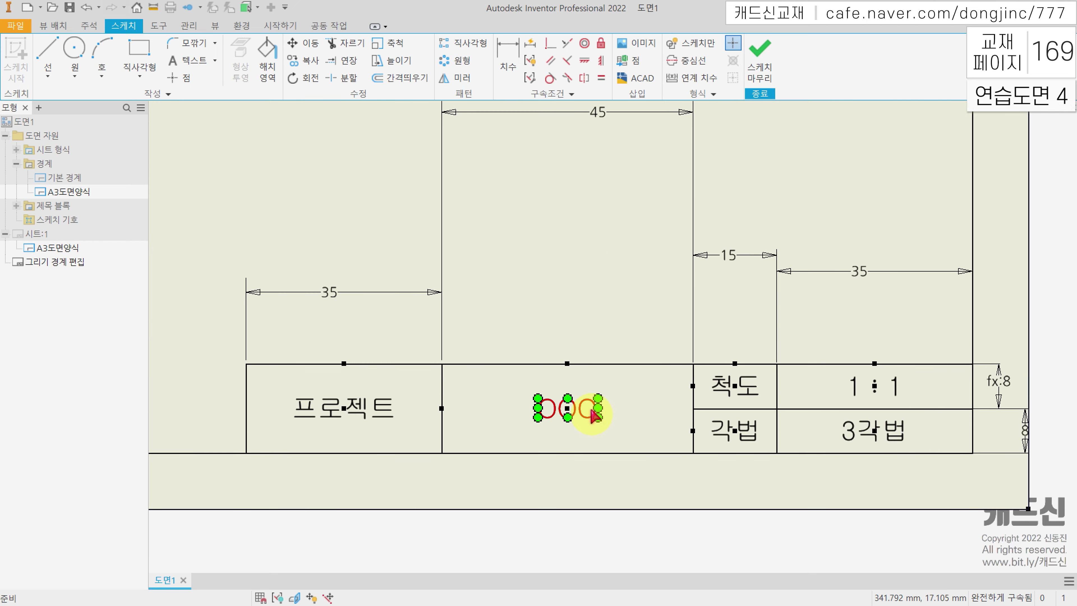
pyautogui.doubleClick(587, 401)
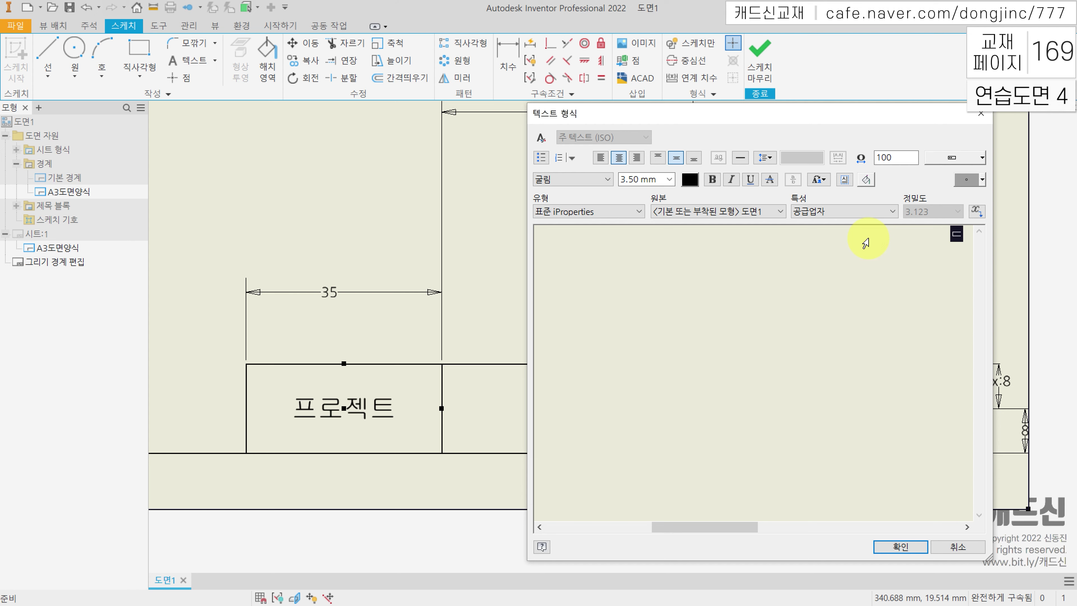
pyautogui.write('강')
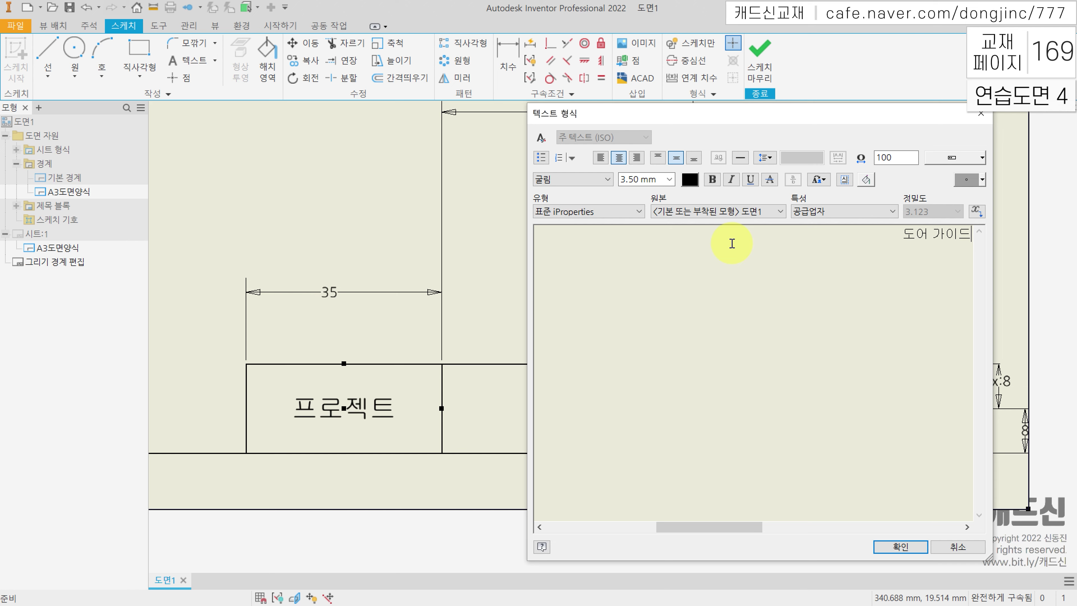
pyautogui.hotkey('ctrl', 'Return')
# Change the 척도 cell's text to NS and save the edits to the A3도면양식 border
pyautogui.click(861, 382)
pyautogui.doubleClick(875, 373)
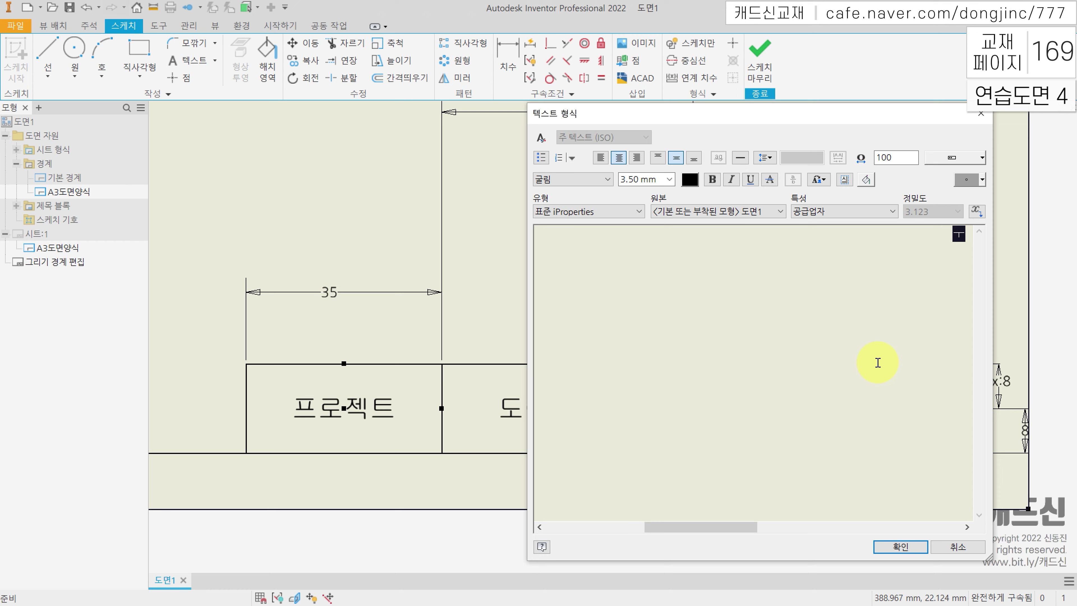
pyautogui.hotkey('ctrl', 'Return')
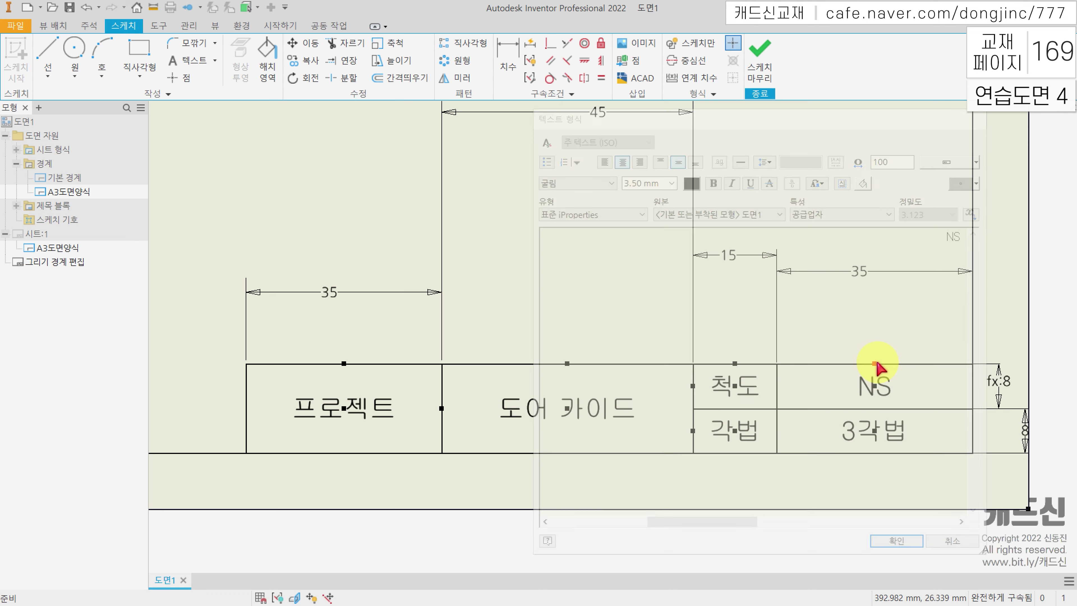
pyautogui.click(759, 68)
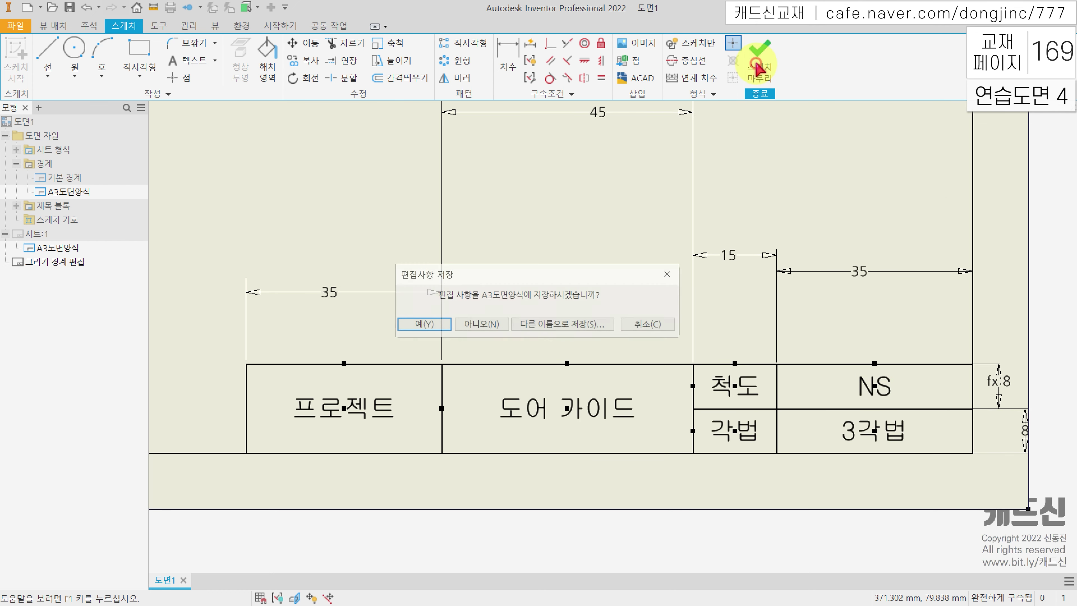
pyautogui.click(437, 327)
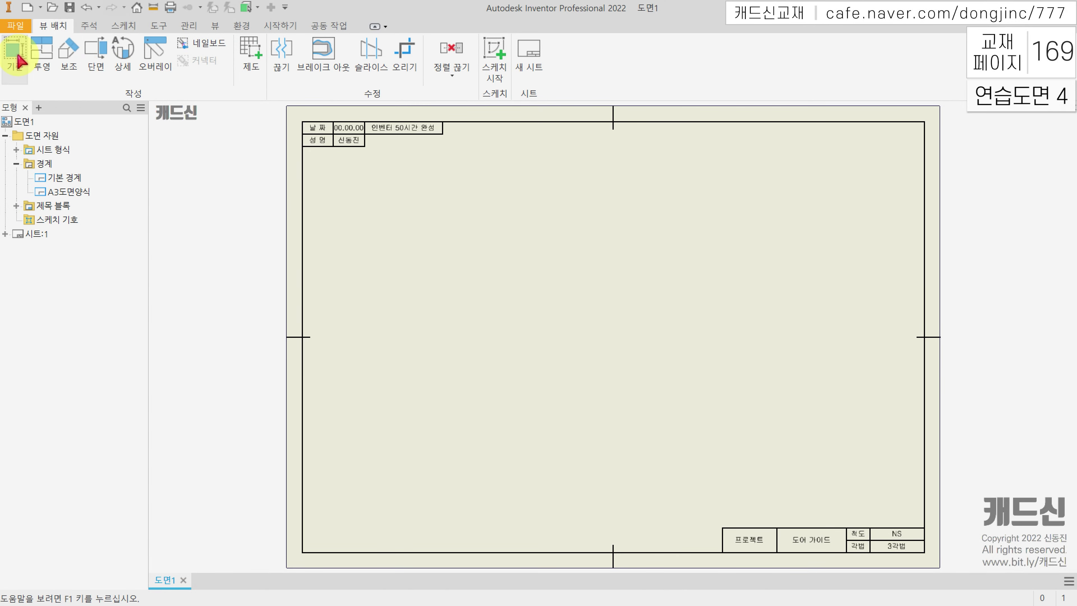
# Begin a base view from the presentation file 도어 가이드 분해품 in the 연습도면4. 도어 가이드 folder
pyautogui.click(17, 55)
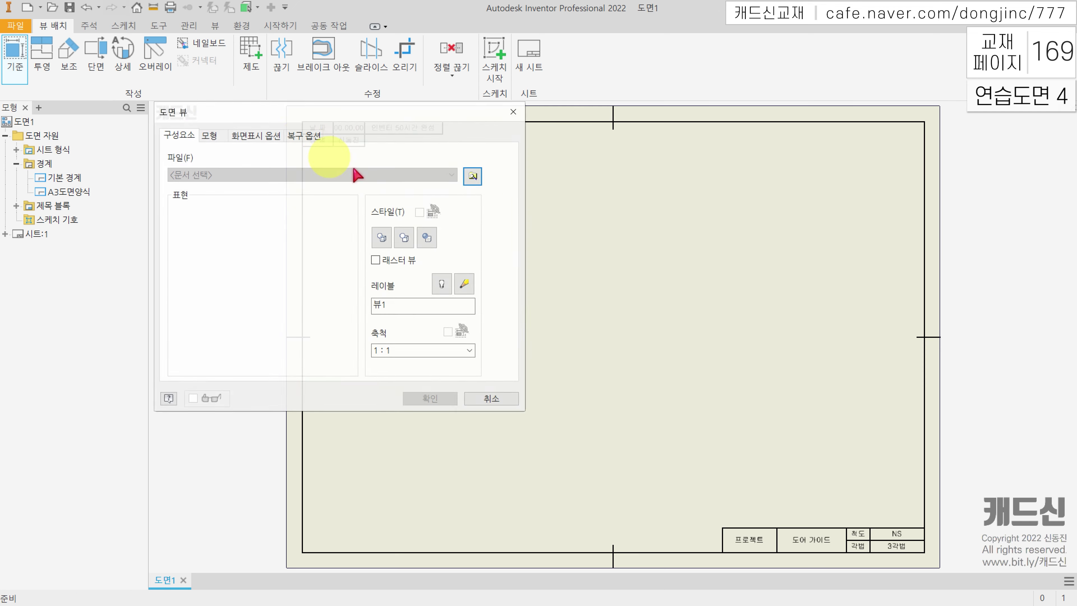
pyautogui.click(474, 176)
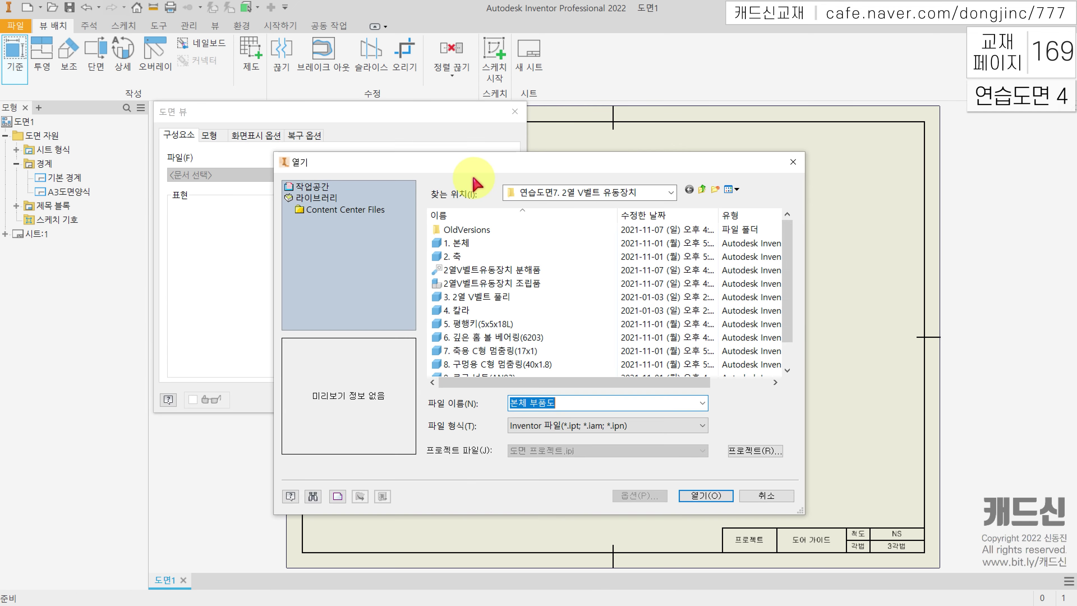
pyautogui.click(701, 189)
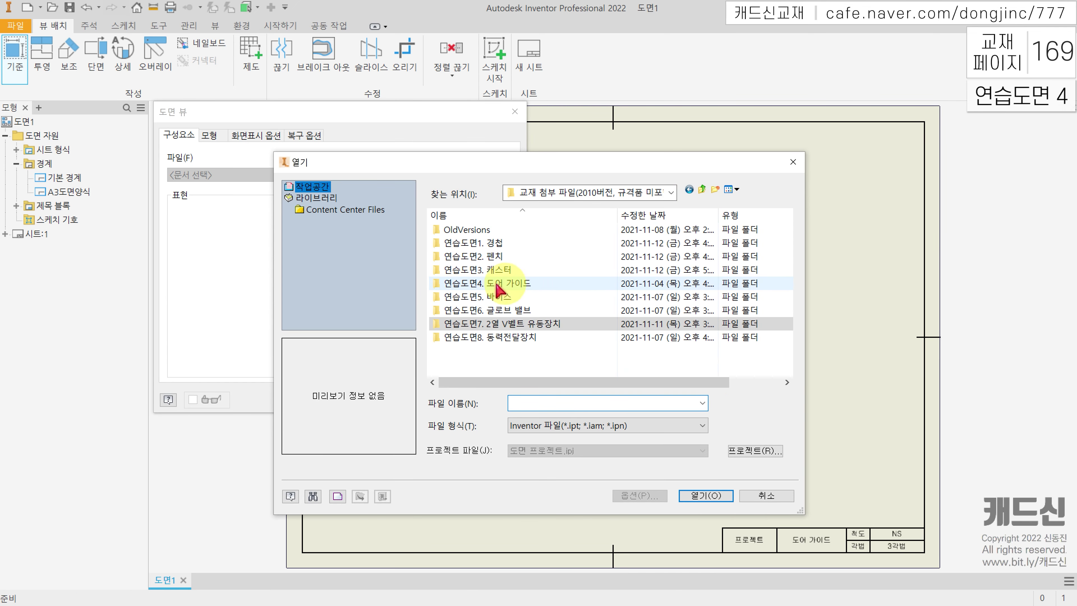
pyautogui.click(474, 284)
pyautogui.doubleClick(474, 285)
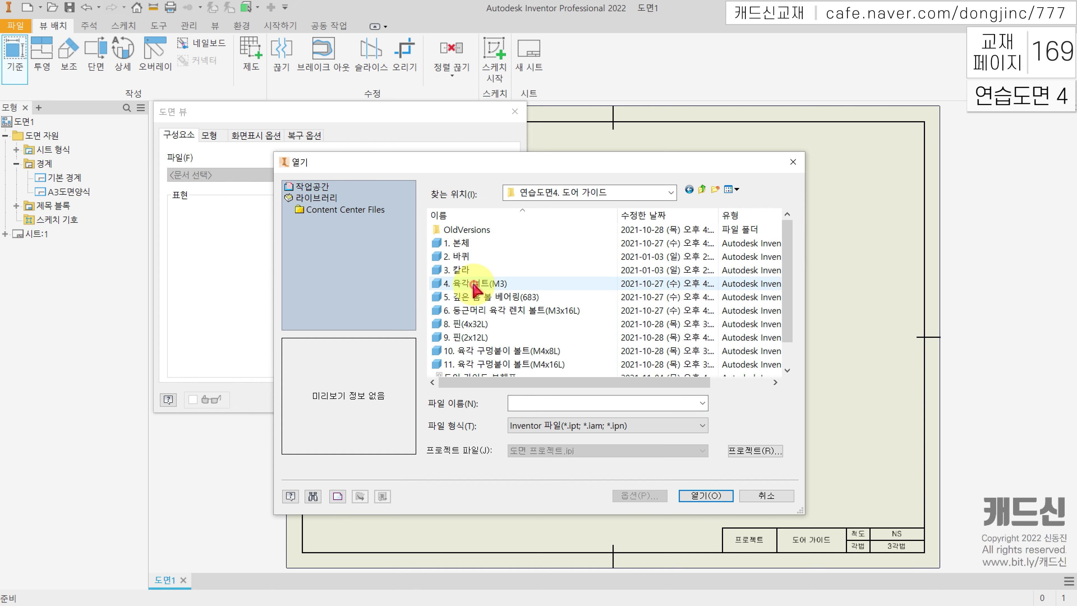
pyautogui.scroll(-2, 483, 305)
pyautogui.click(505, 351)
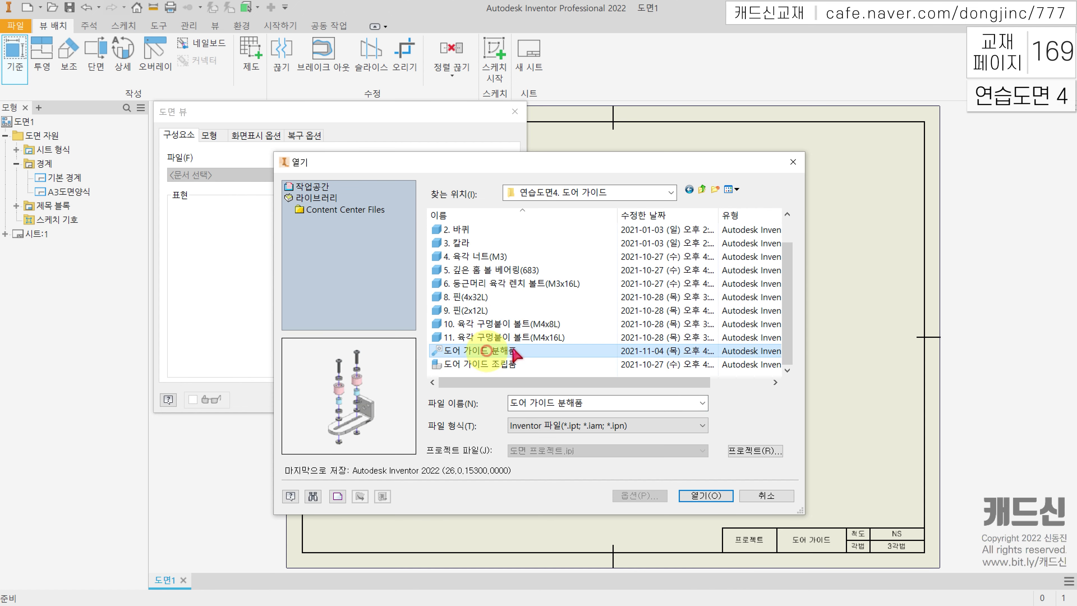
pyautogui.click(700, 496)
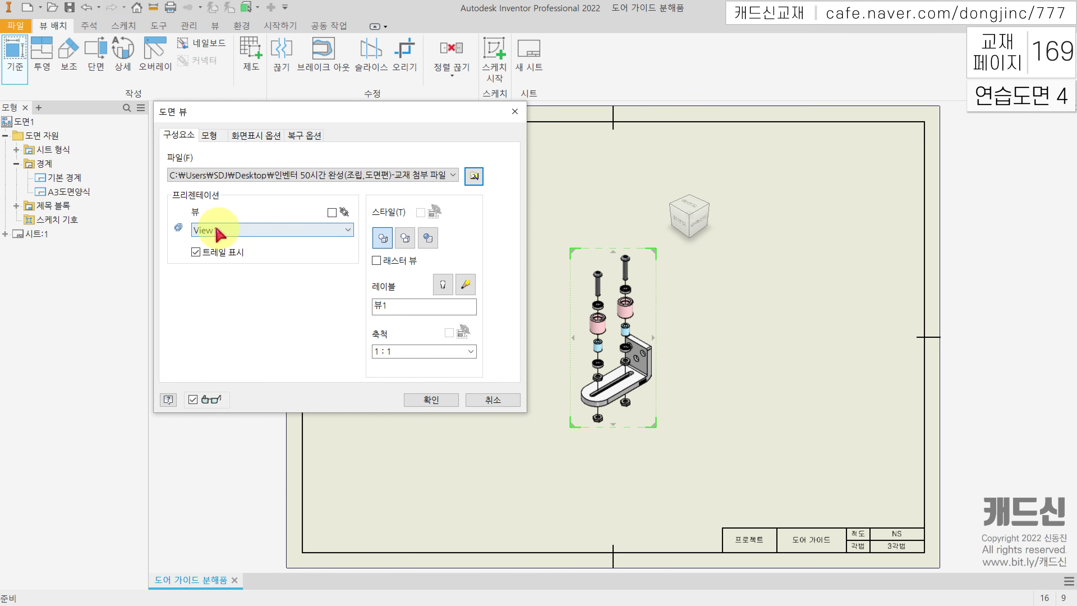
# Set the exploded view's style to hidden lines removed with shading and its scale to 2.4:1
pyautogui.click(407, 240)
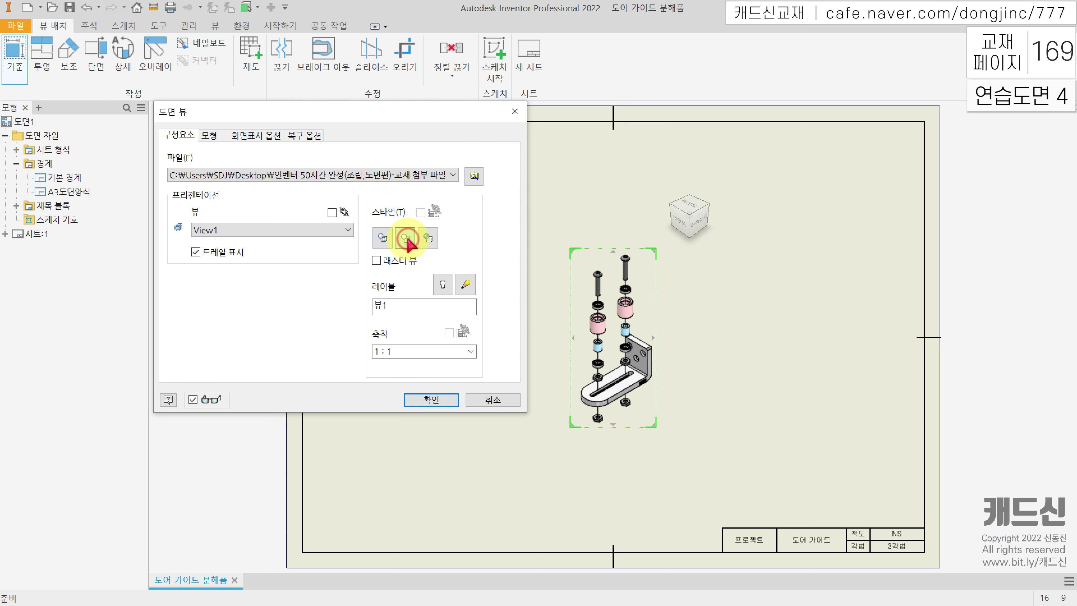
pyautogui.click(432, 240)
pyautogui.click(414, 351)
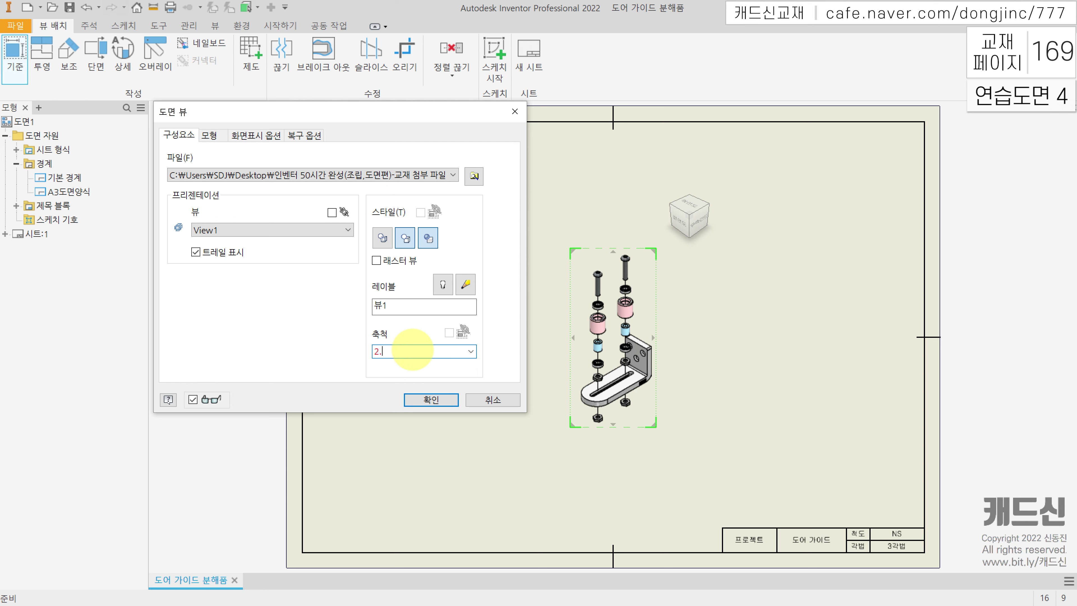
pyautogui.write('2.4:1')
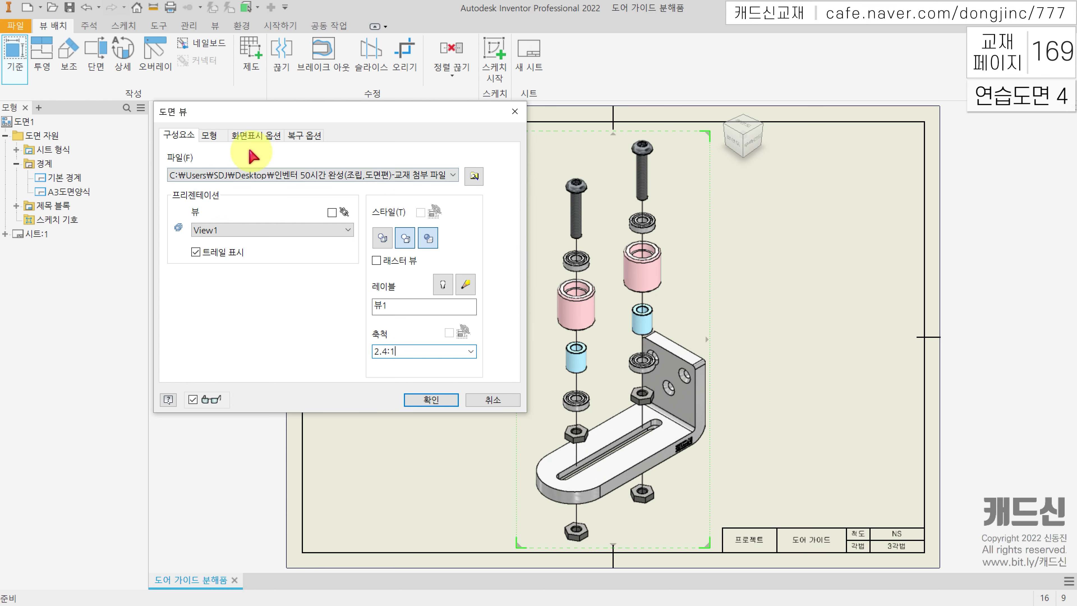
# Create the exploded view with thread features and tangent edges enabled, and move it to the left half of the sheet
pyautogui.click(262, 134)
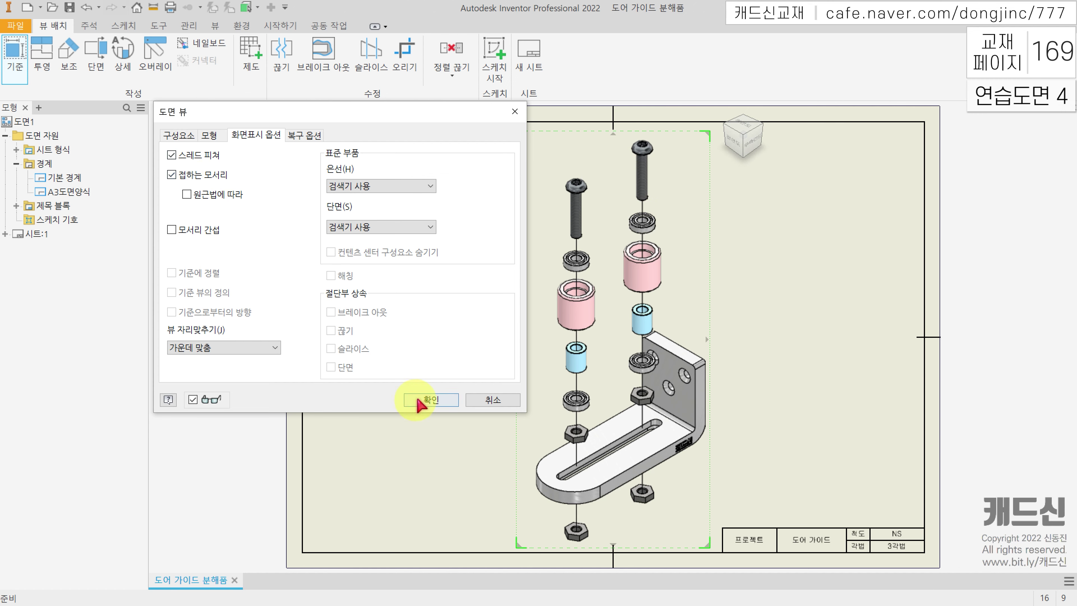
pyautogui.click(433, 400)
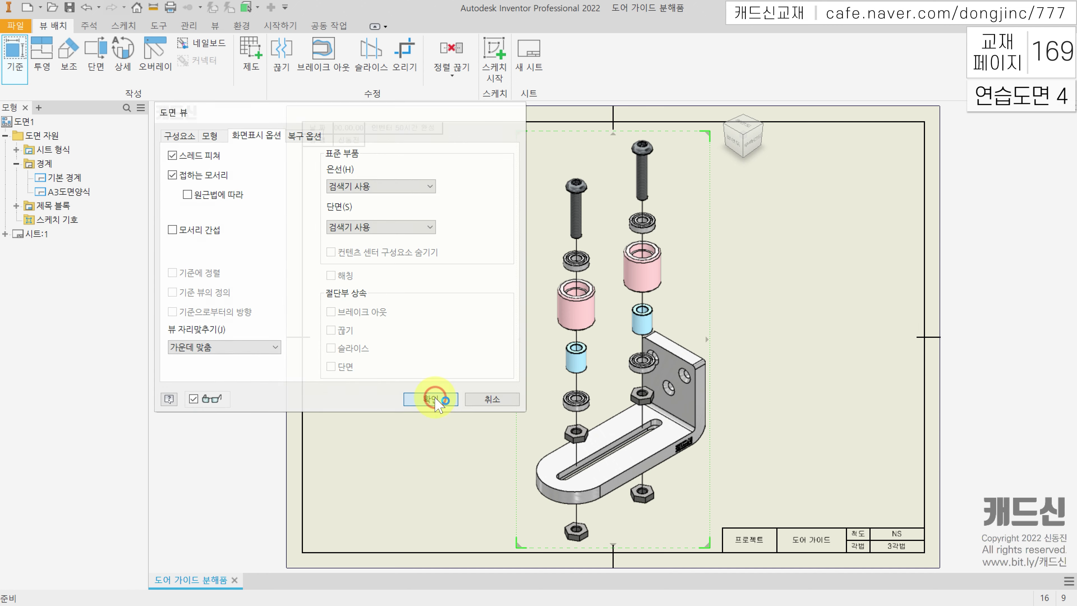
pyautogui.moveTo(528, 313)
pyautogui.mouseDown()
pyautogui.moveTo(330, 308)
pyautogui.moveTo(330, 320)
pyautogui.moveTo(377, 321)
pyautogui.mouseUp()
pyautogui.click(635, 327)
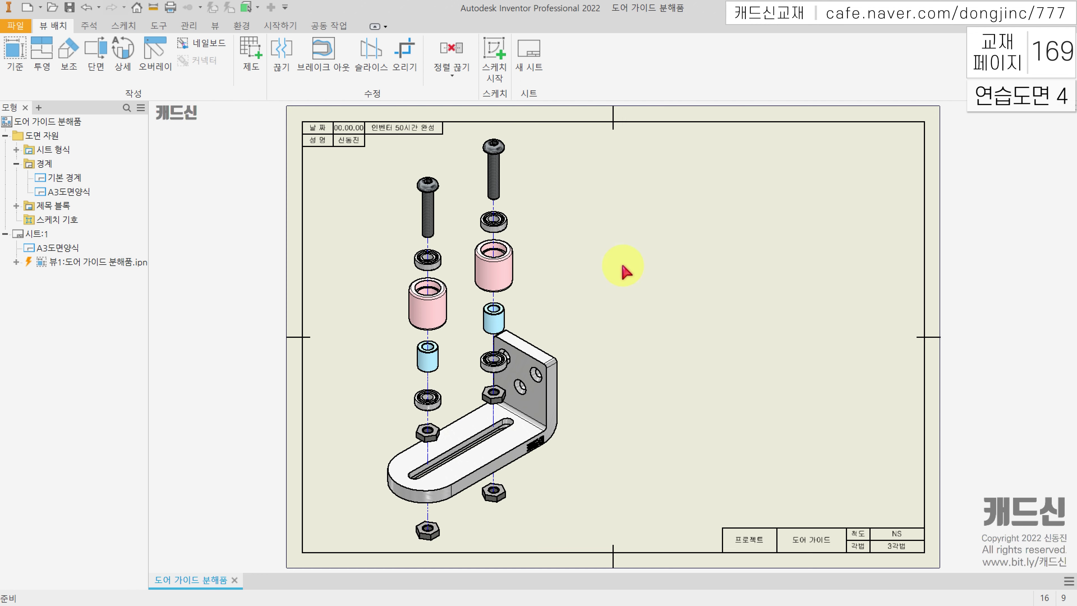
# Begin a second base view from the assembly file 도어 가이드 조립품
pyautogui.click(16, 55)
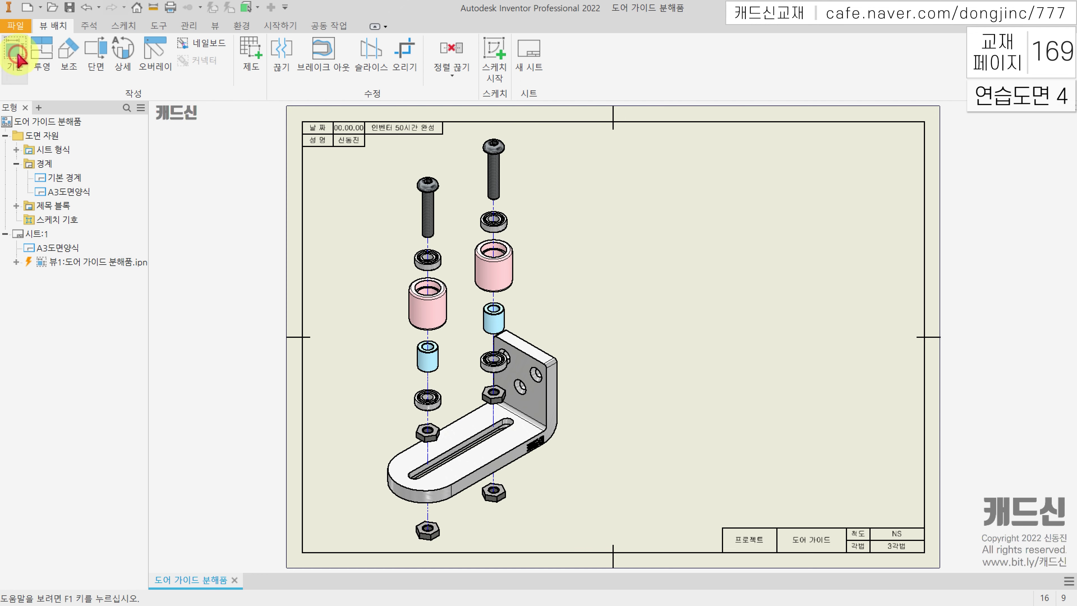
pyautogui.click(474, 175)
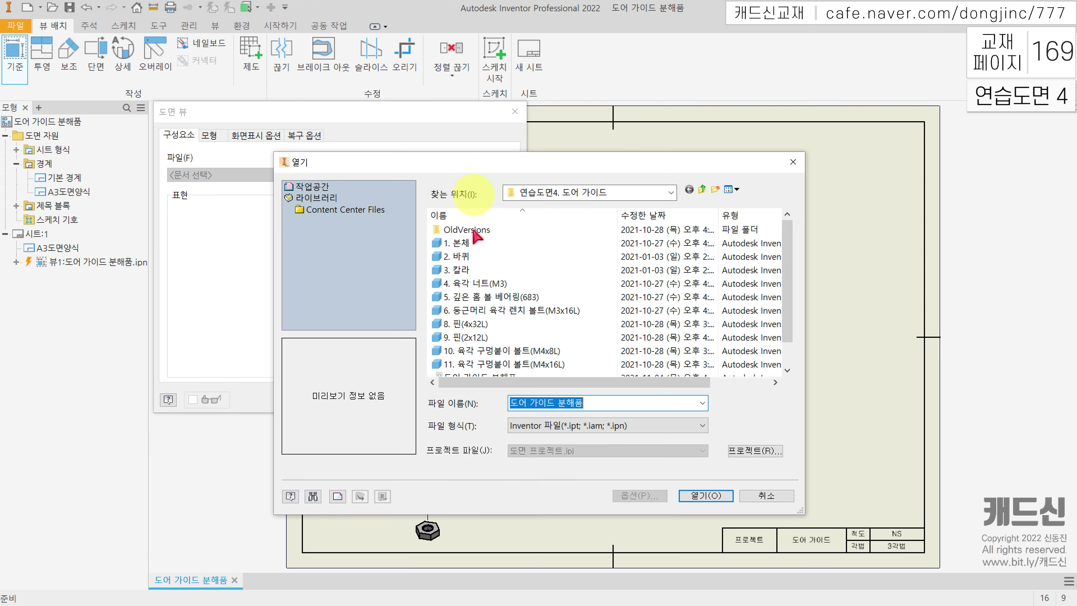
pyautogui.scroll(-1, 473, 234)
pyautogui.click(479, 364)
pyautogui.click(687, 488)
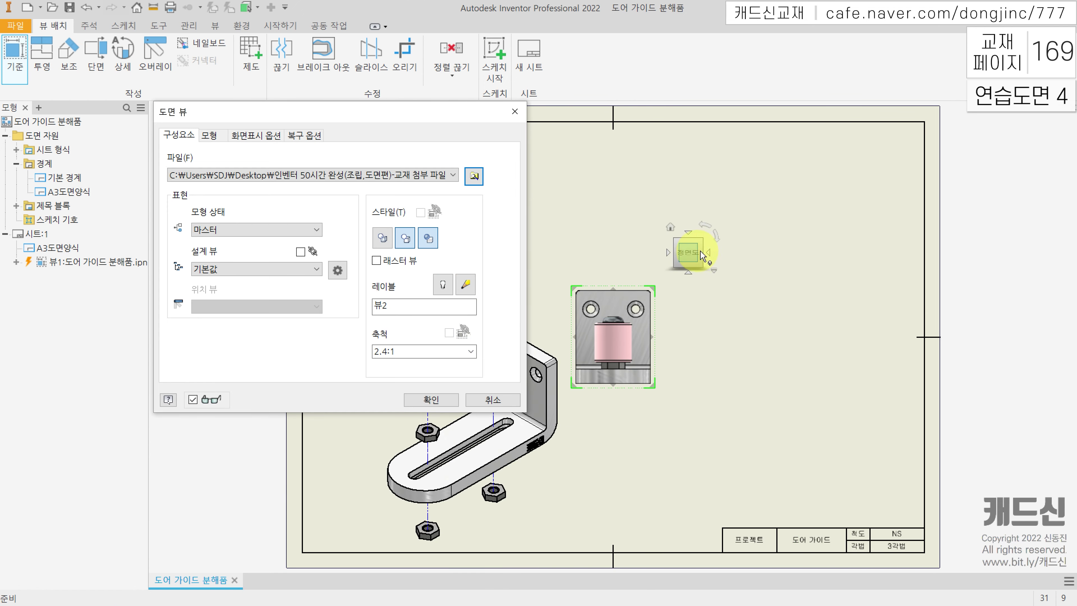
# Orient the assembly view to the right side (우측면도) and enable thread features and tangent edges
pyautogui.click(707, 253)
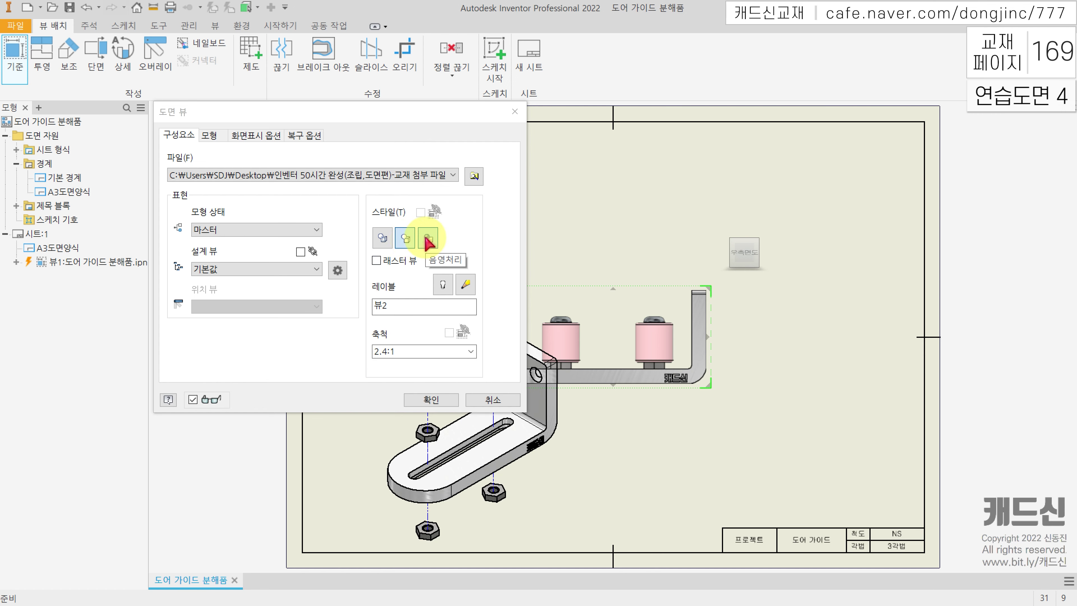
pyautogui.click(266, 140)
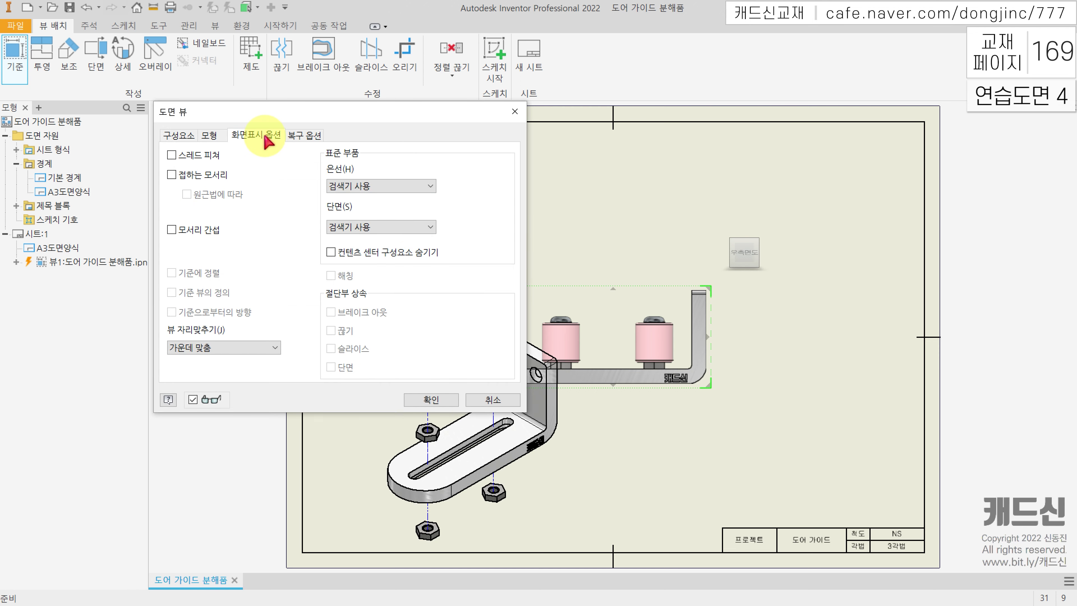
pyautogui.click(194, 158)
pyautogui.click(199, 179)
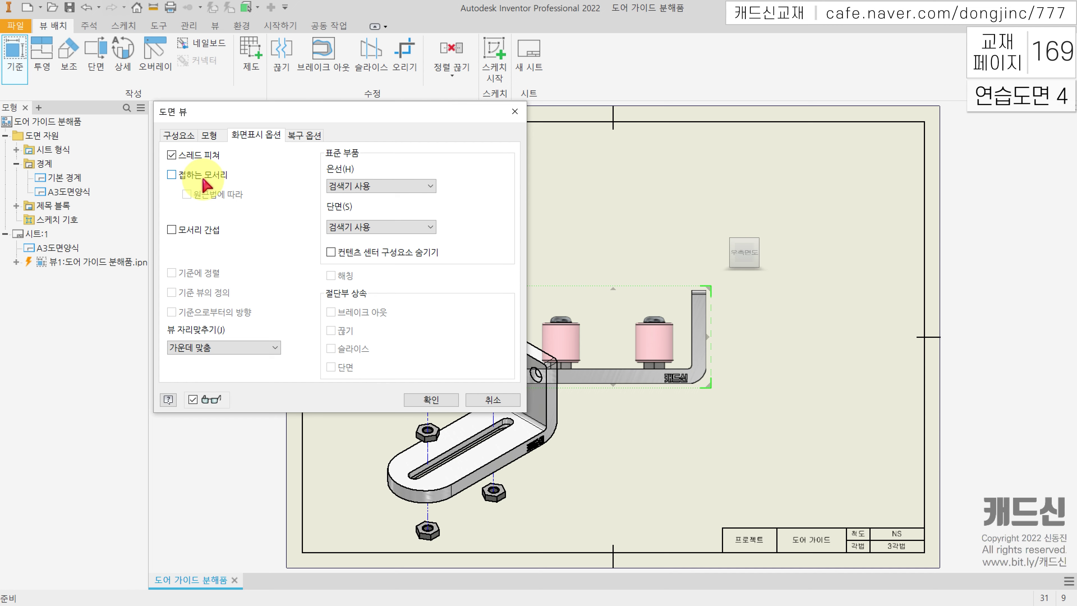
# Create the assembly side view and move it to the right half of the sheet, beside the exploded view
pyautogui.click(428, 400)
pyautogui.moveTo(718, 346); pyautogui.dragTo(872, 358)
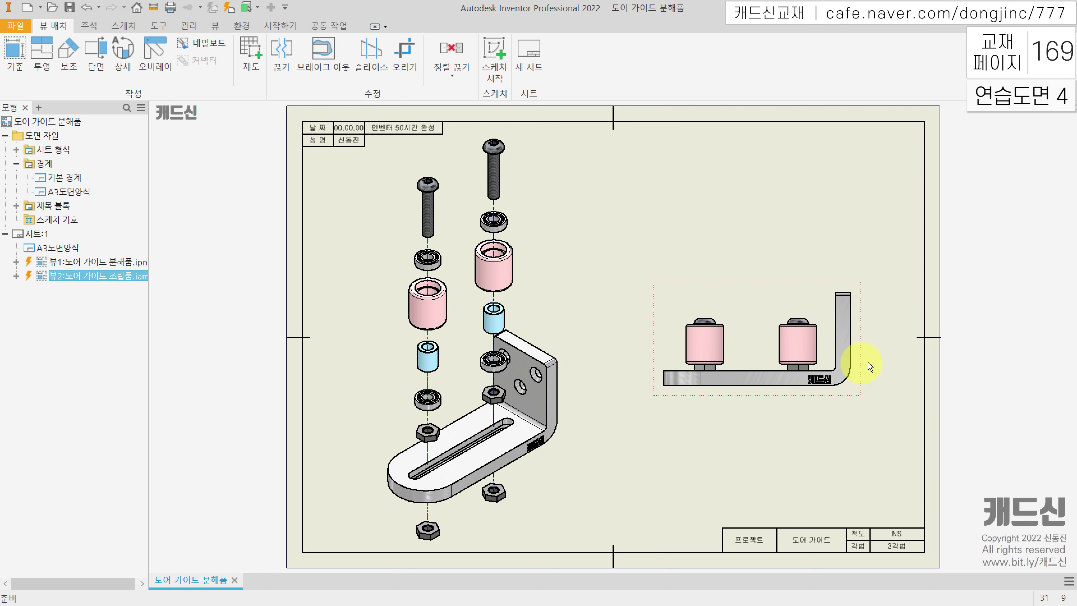
pyautogui.click(1041, 306)
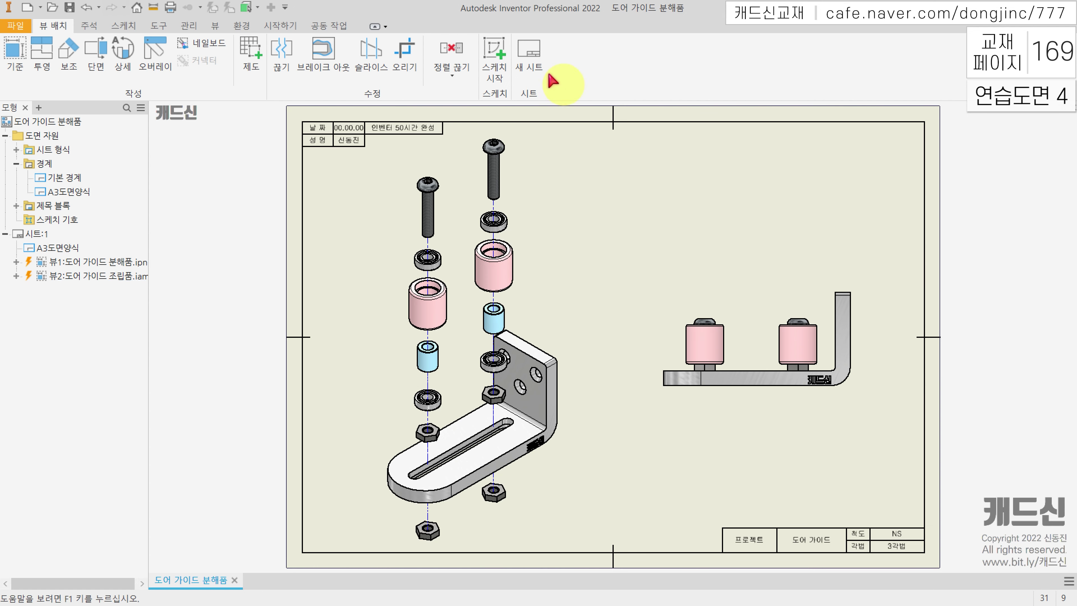
# Sketch a rectangle on the assembly side view enclosing the left roller and the bracket's left end, and finish the sketch
pyautogui.click(499, 64)
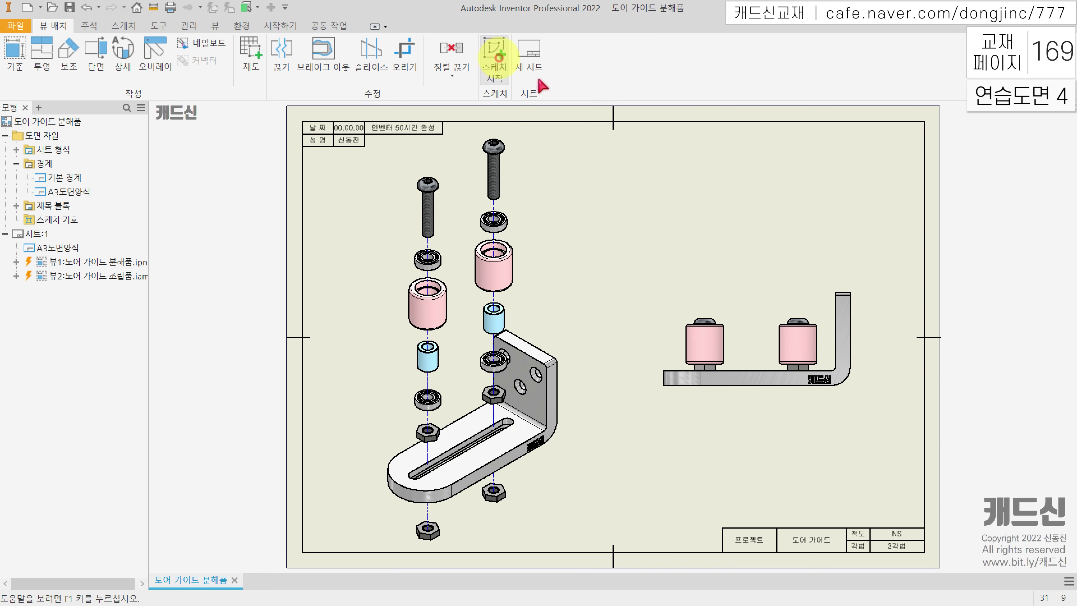
pyautogui.click(752, 319)
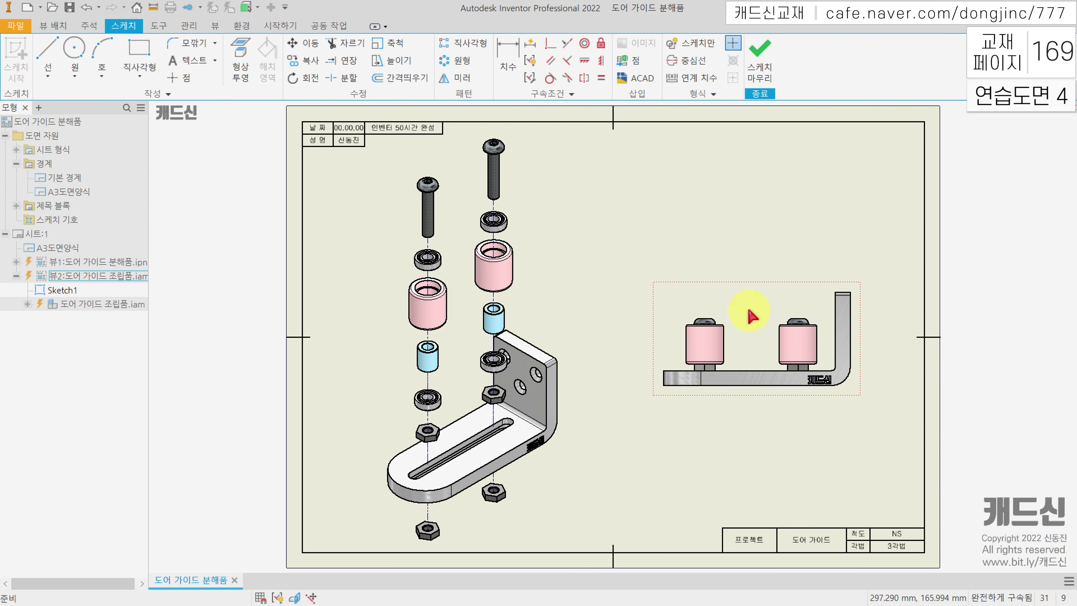
pyautogui.click(138, 55)
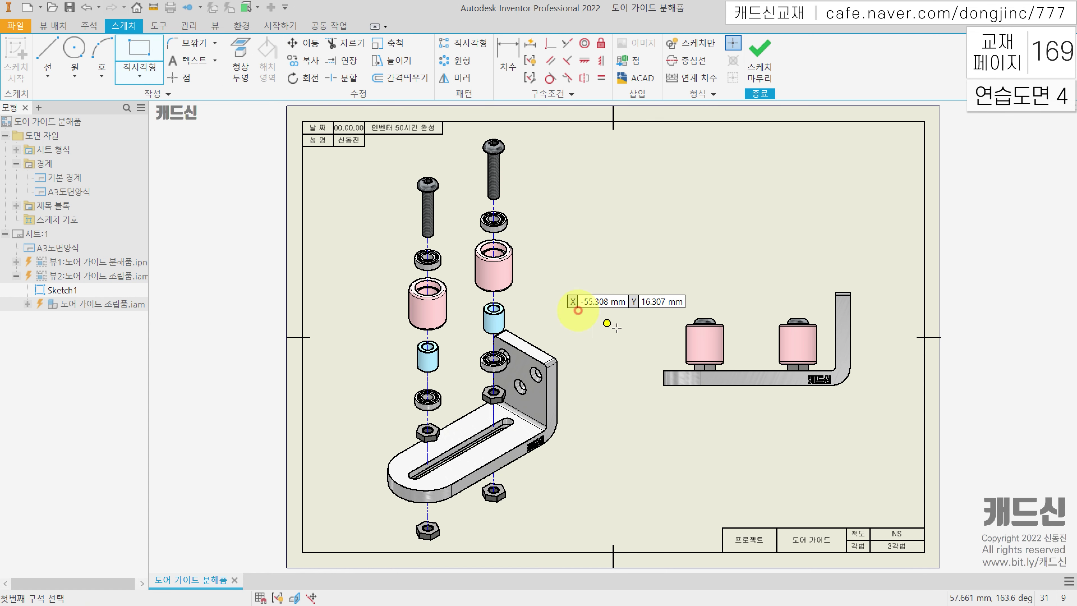
pyautogui.click(638, 285)
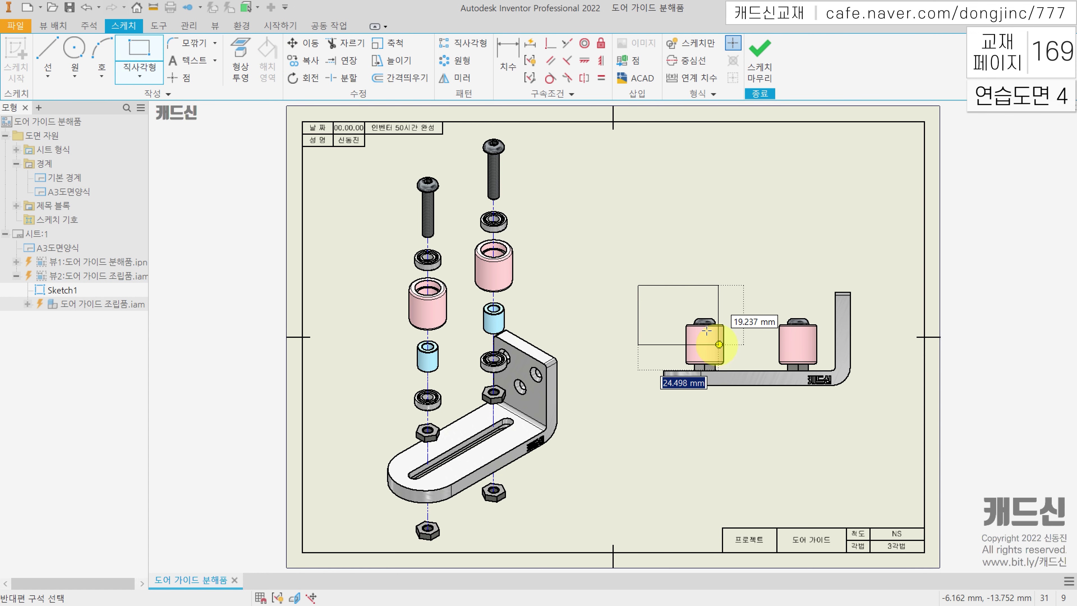
pyautogui.click(753, 408)
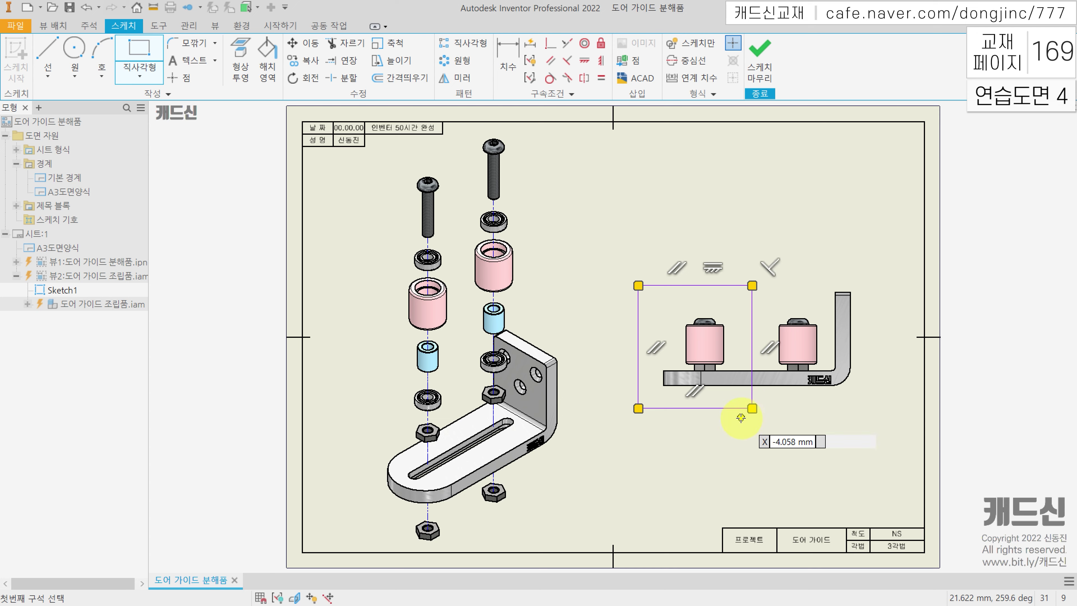
pyautogui.click(761, 59)
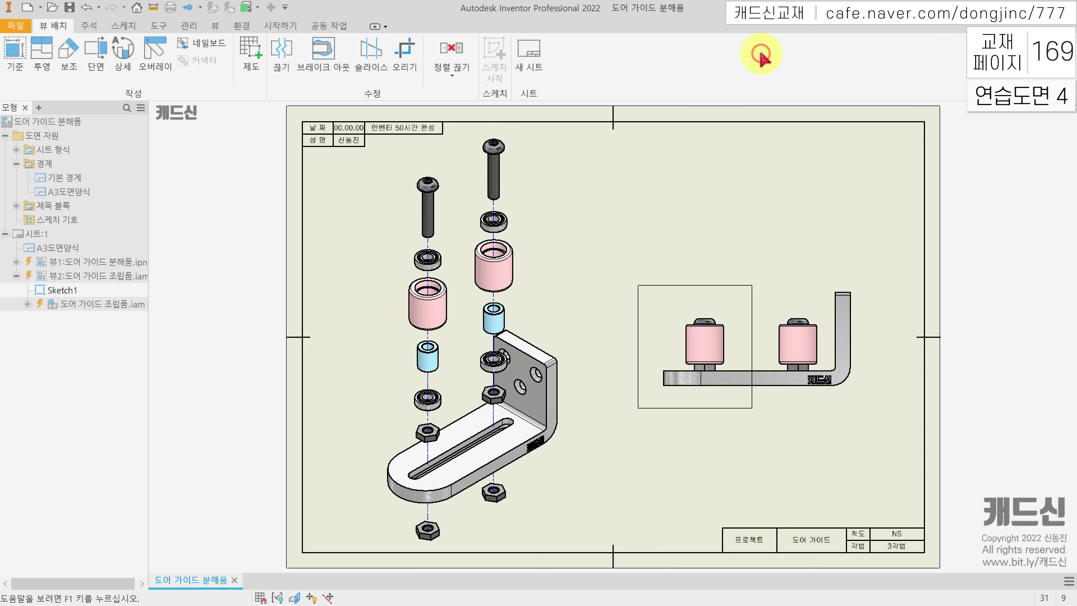
# Create a break-out section in the assembly side view from the sketched rectangle, starting its depth at the bracket's upper left corner, and update the view models
pyautogui.click(328, 67)
pyautogui.click(726, 322)
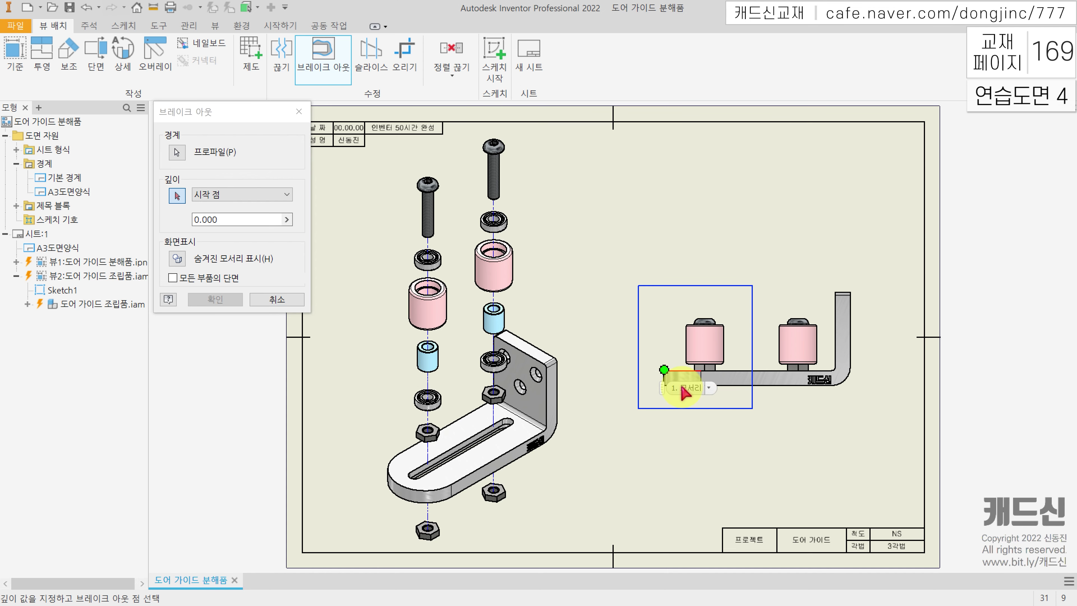
pyautogui.click(664, 369)
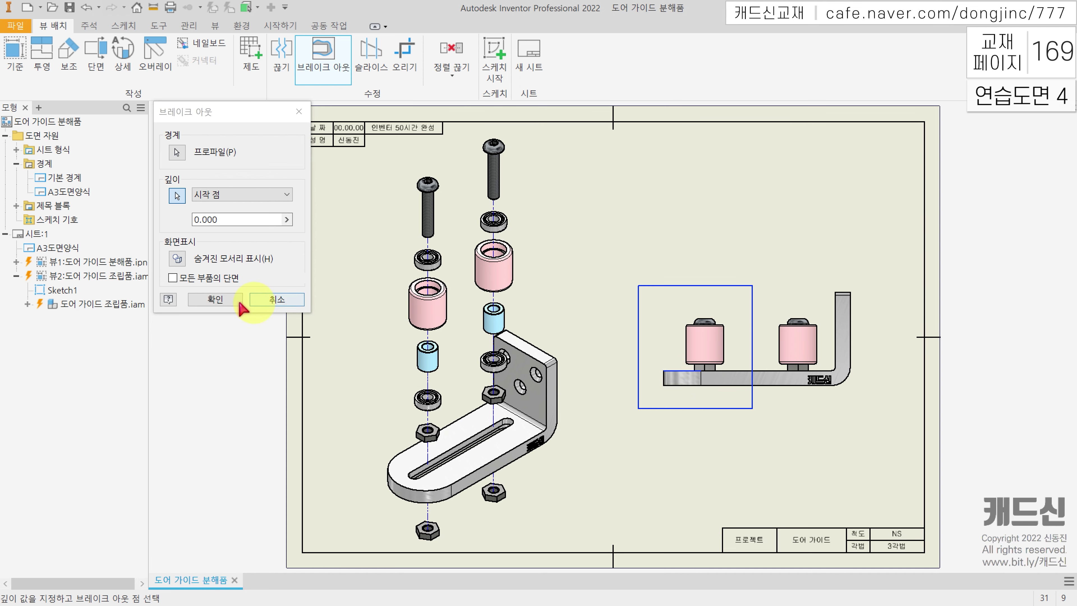
pyautogui.click(231, 299)
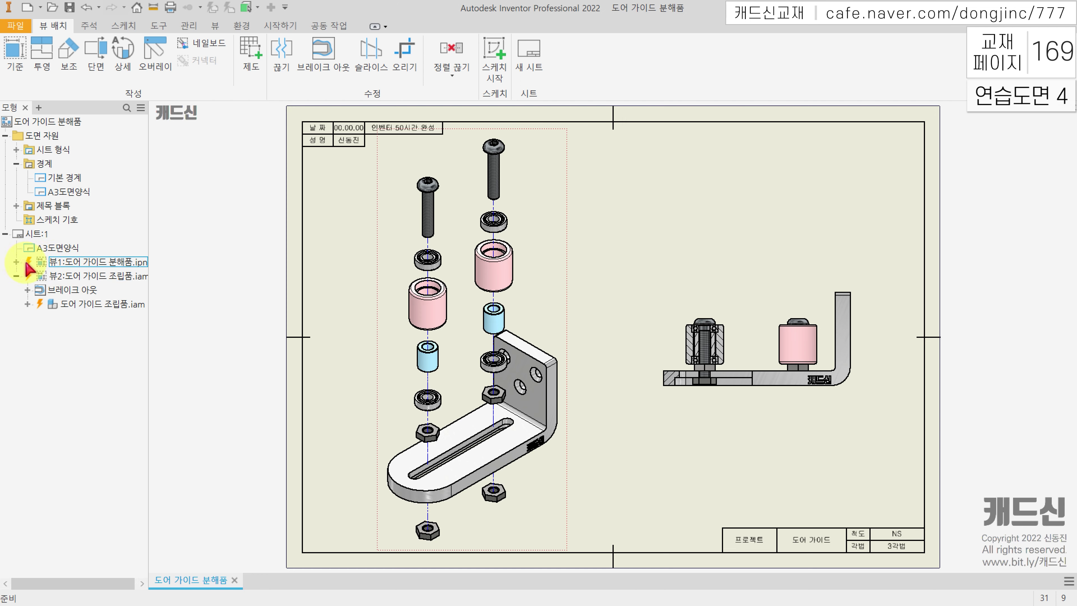
pyautogui.rightClick(64, 262)
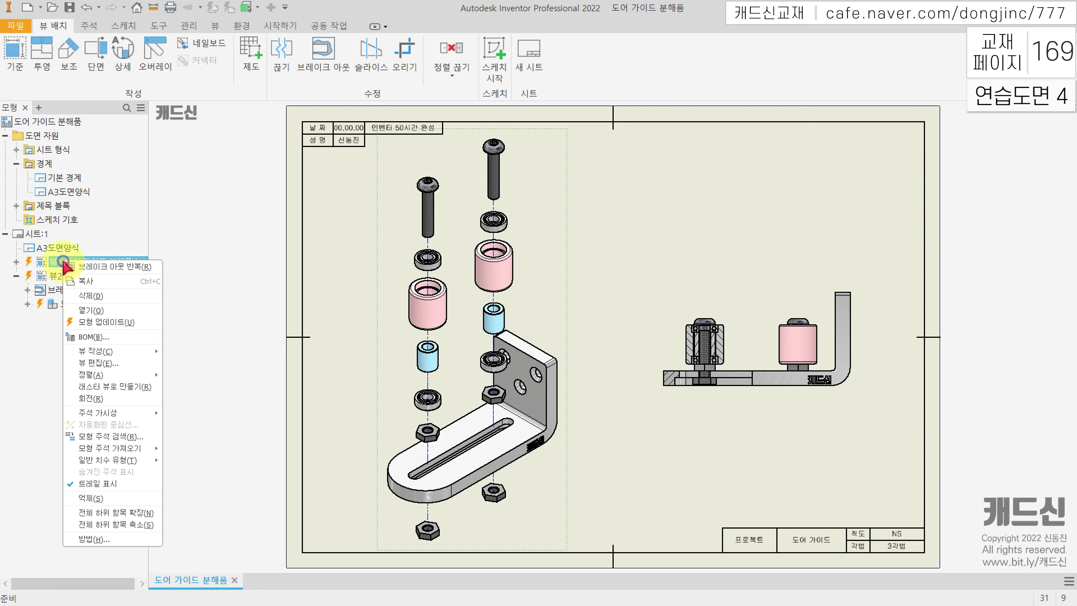
pyautogui.click(109, 323)
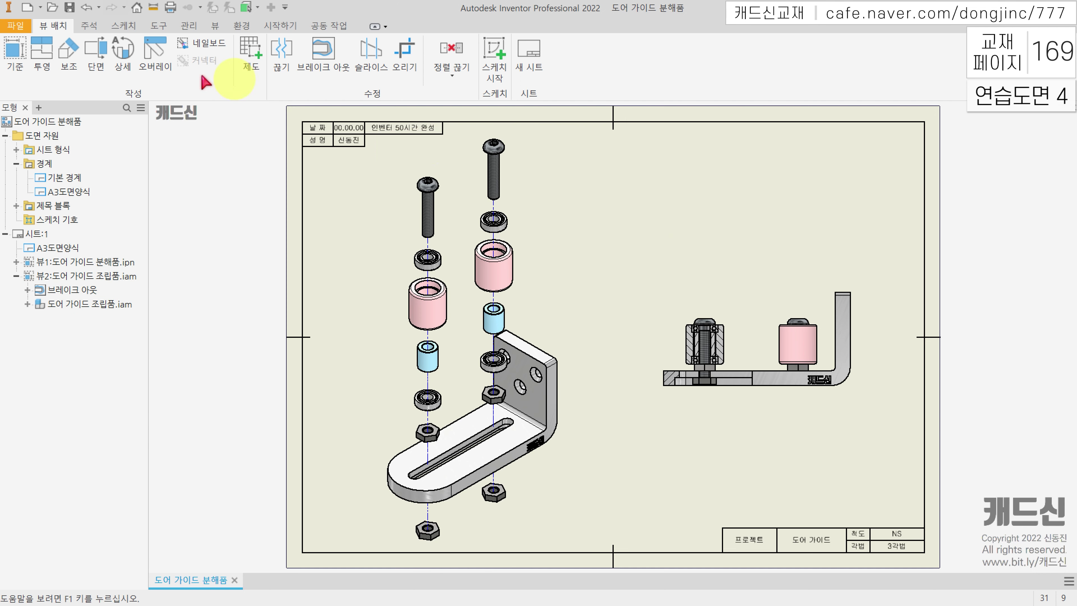
# Project an isometric view from the assembly side view, placing it above and to the left
pyautogui.click(42, 52)
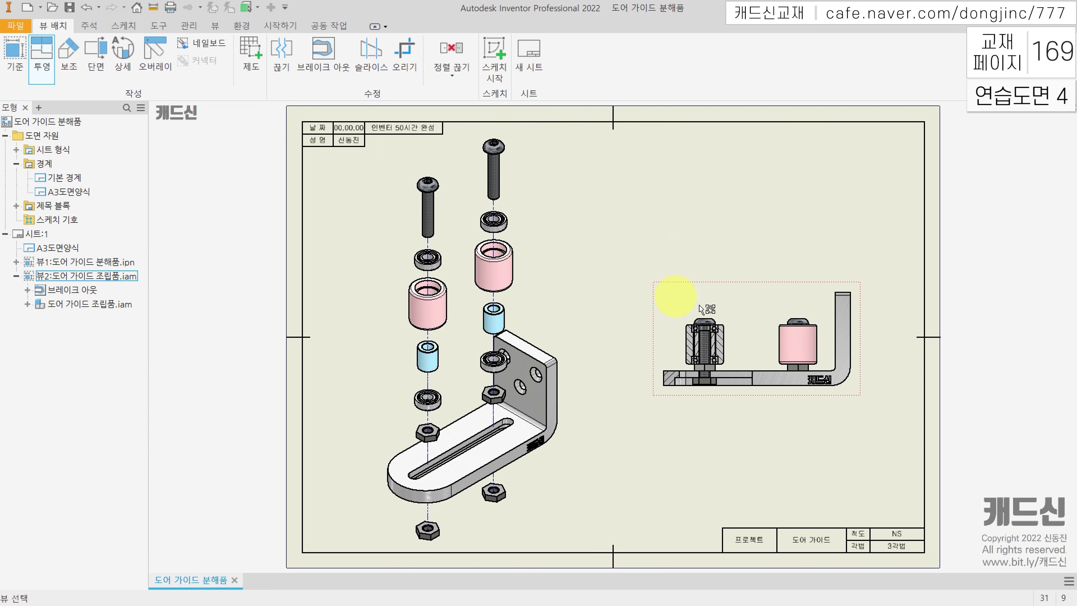
pyautogui.click(743, 331)
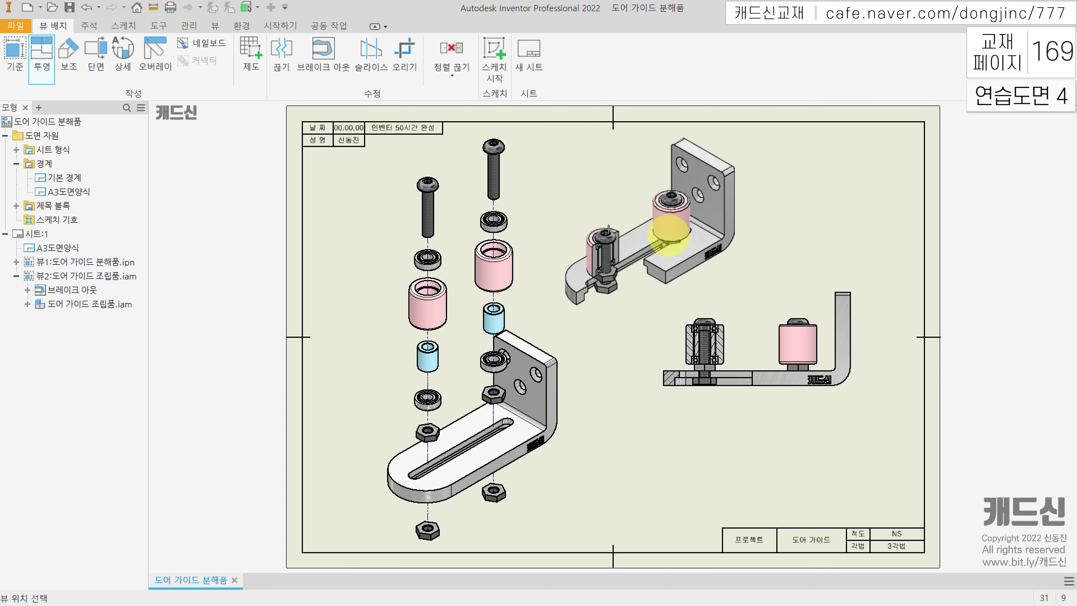
pyautogui.click(627, 205)
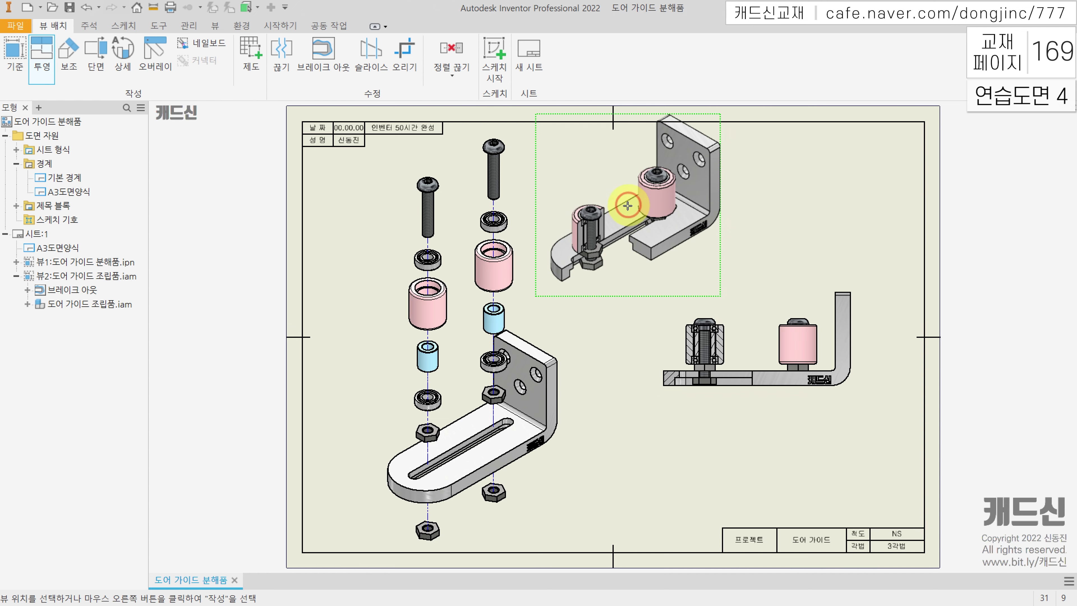
pyautogui.rightClick(649, 200)
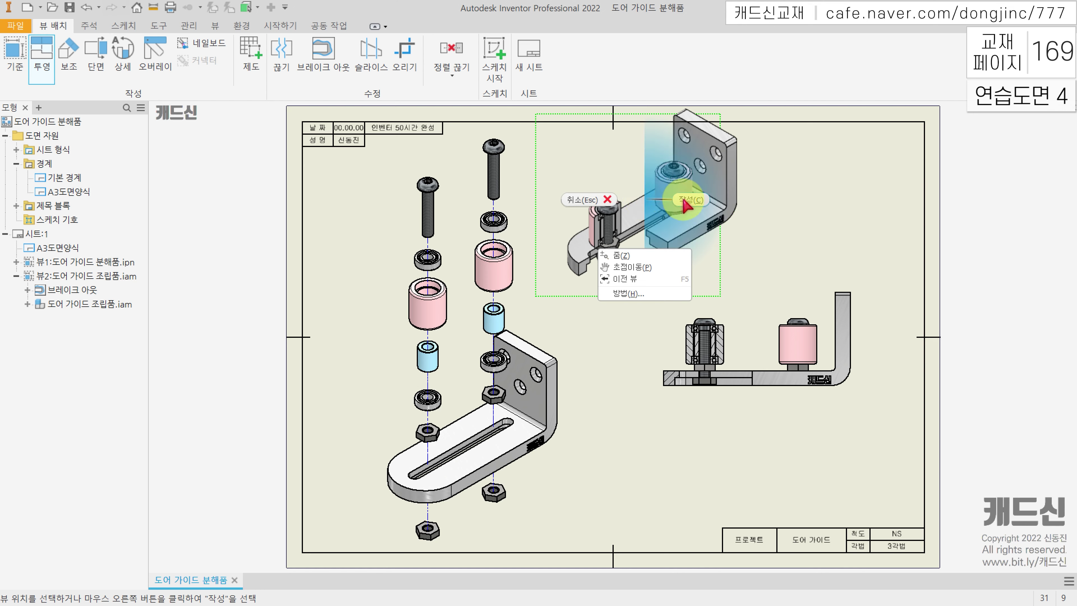
pyautogui.click(686, 205)
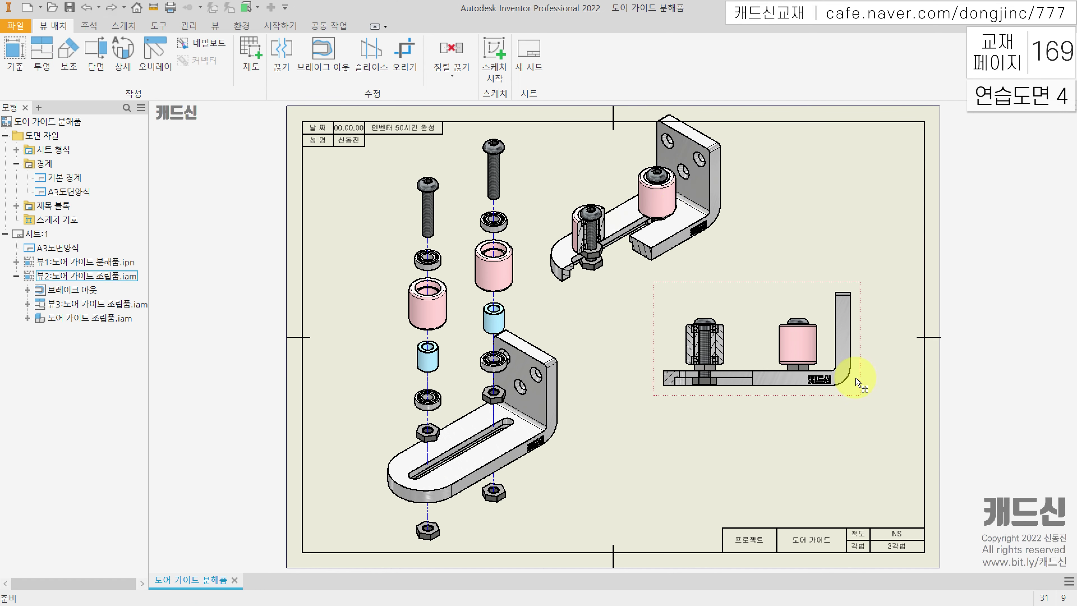
# Move the assembly side view slightly down and the isometric view to the upper right corner of the sheet
pyautogui.moveTo(856, 406); pyautogui.dragTo(856, 406)
pyautogui.moveTo(729, 238); pyautogui.dragTo(924, 257)
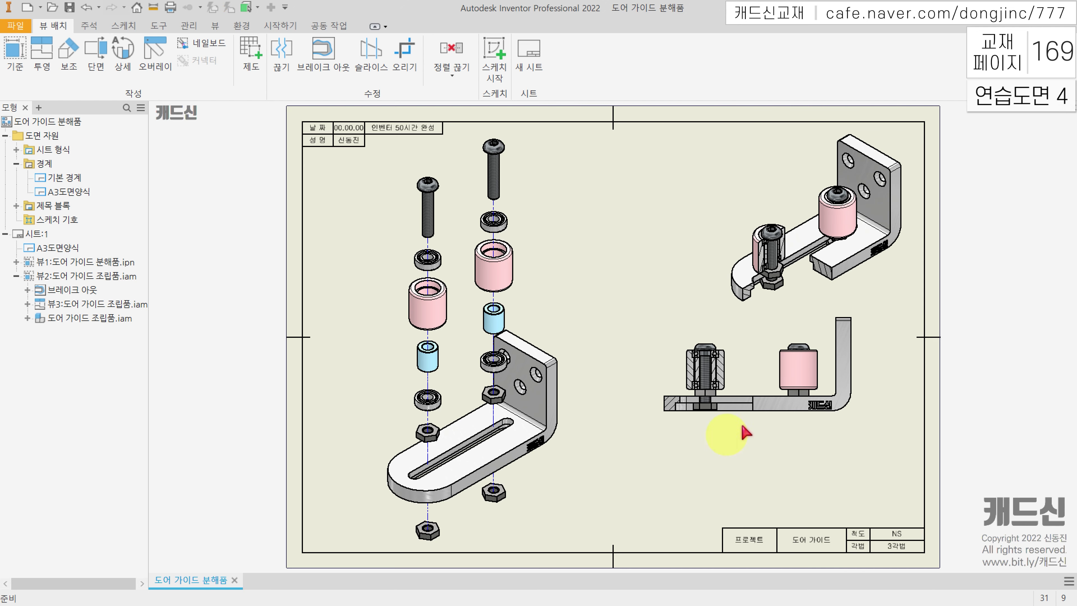
pyautogui.click(766, 414)
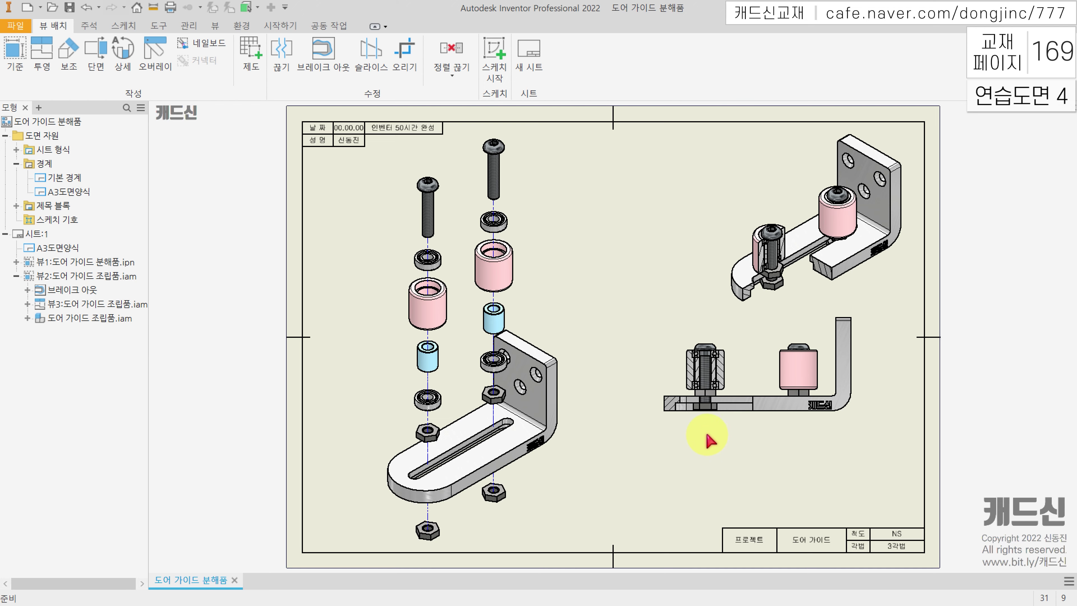
# Examine the nuts in the side view's break-out section and the model components listed under the isometric view
pyautogui.scroll(4, 707, 442)
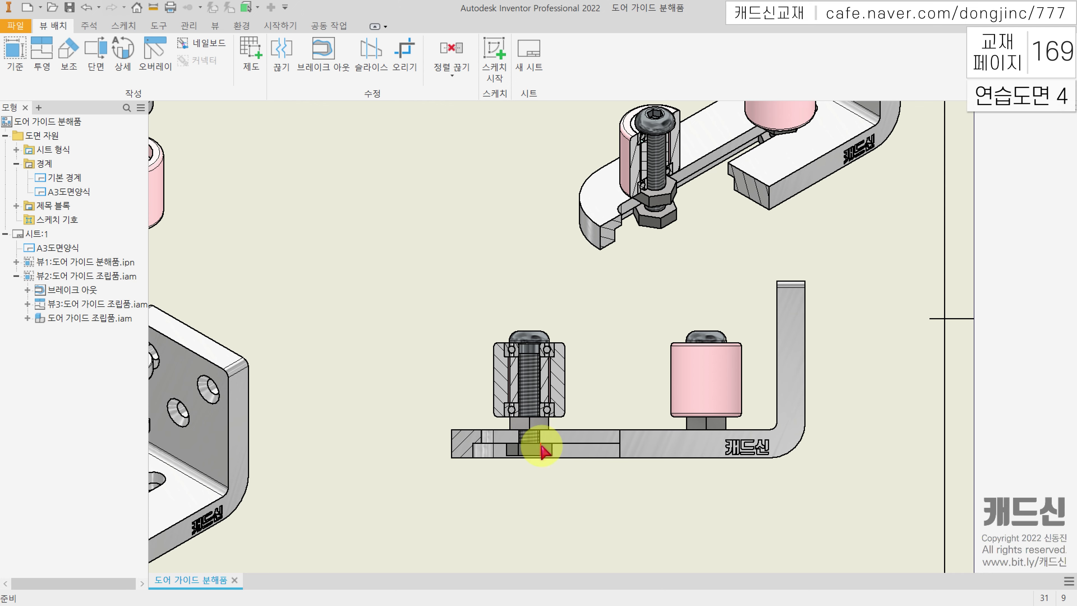
pyautogui.click(542, 455)
pyautogui.scroll(-5, 542, 455)
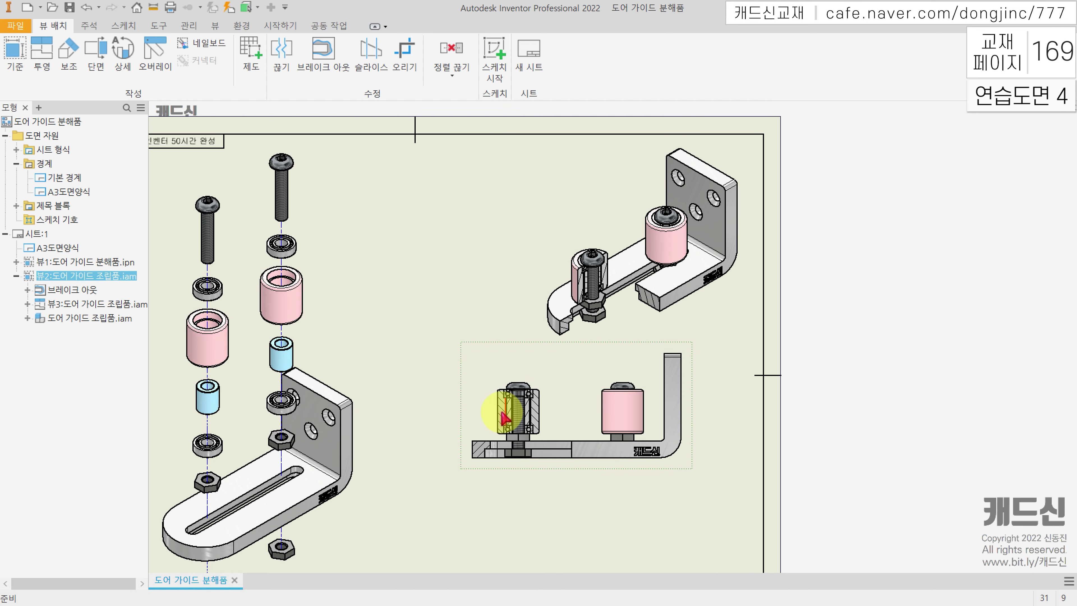
pyautogui.click(535, 257)
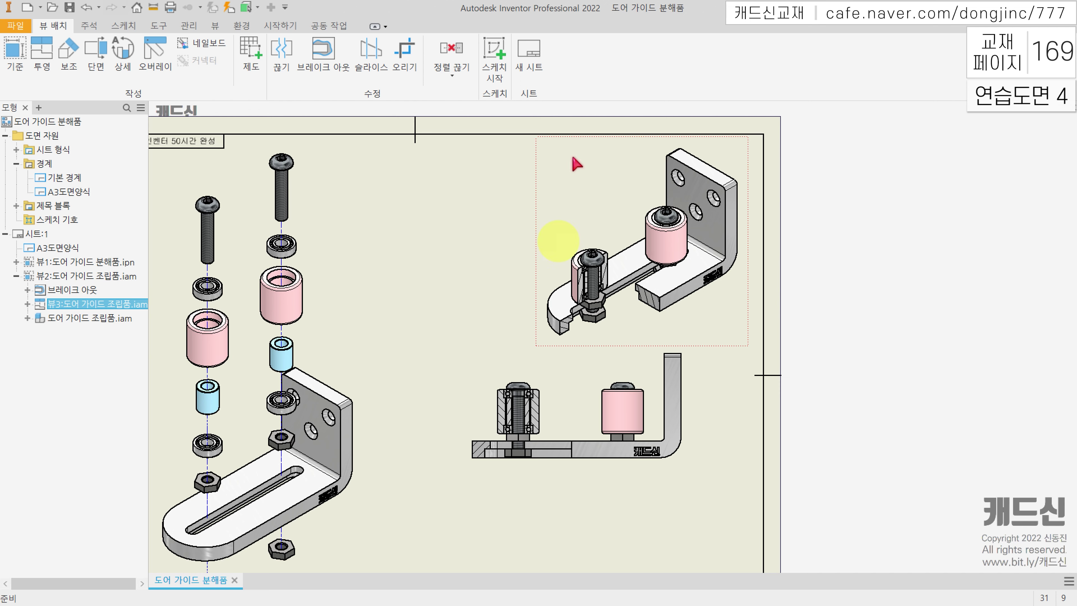
pyautogui.click(27, 304)
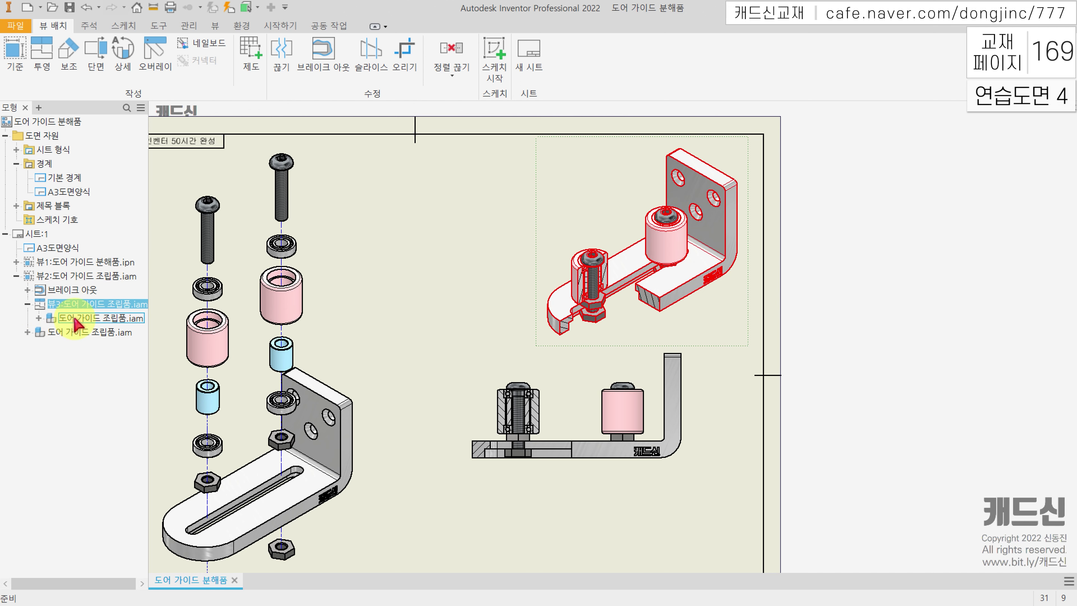
pyautogui.click(27, 304)
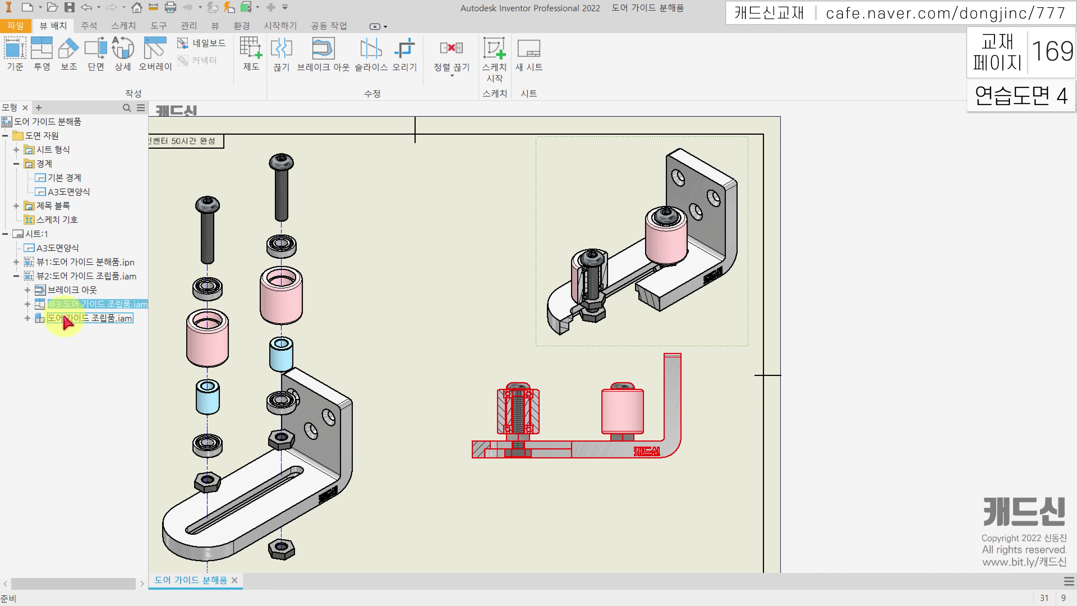
# Under the side view's assembly pattern, set section participation of the round-head bolt in 도면요소:2 to none (없음)
pyautogui.click(27, 318)
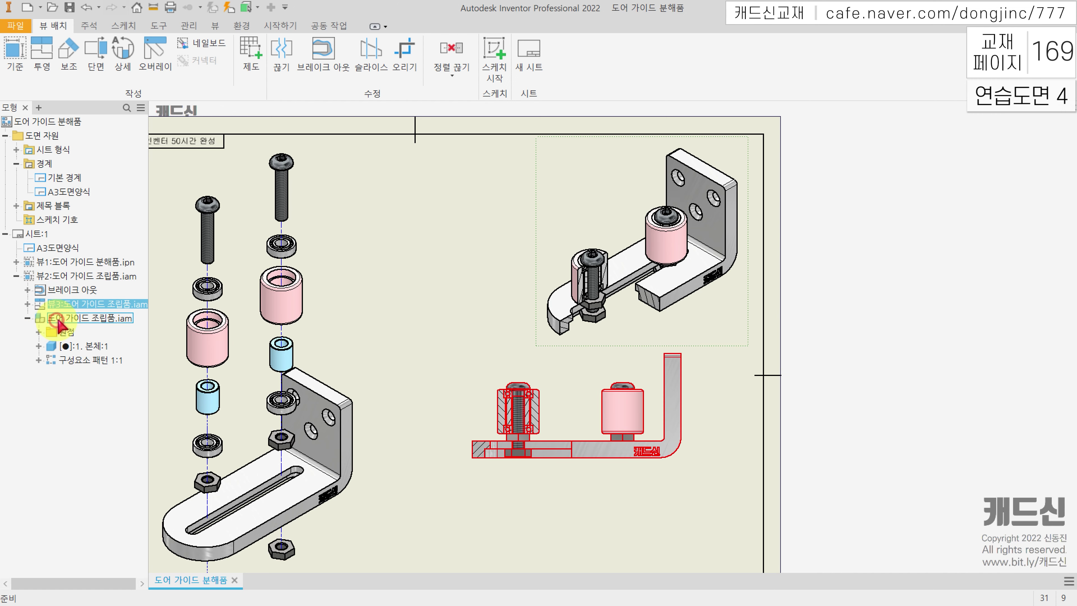
pyautogui.click(39, 360)
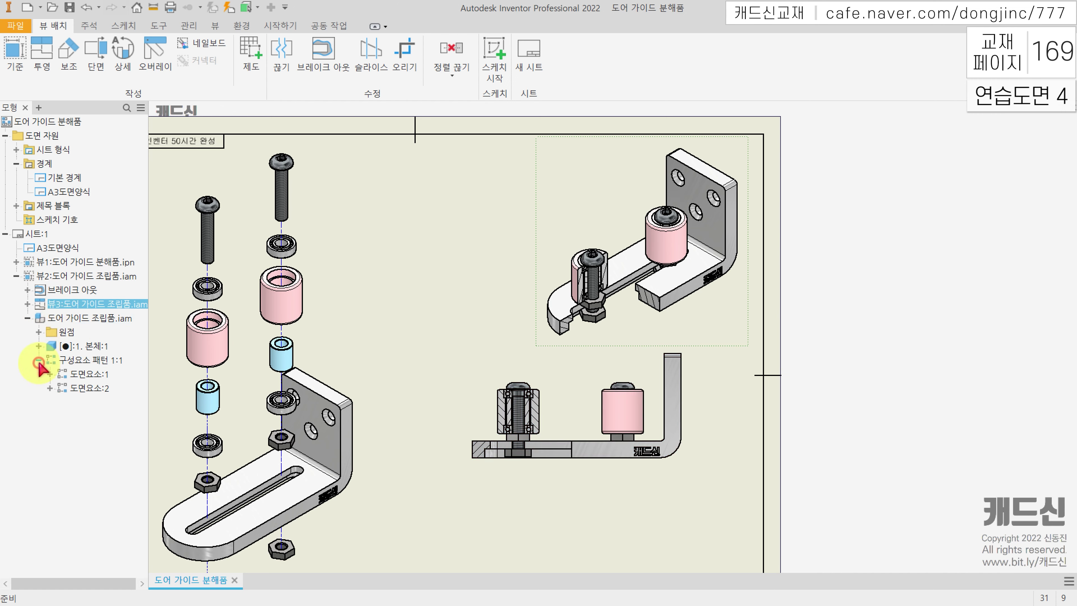
pyautogui.click(48, 374)
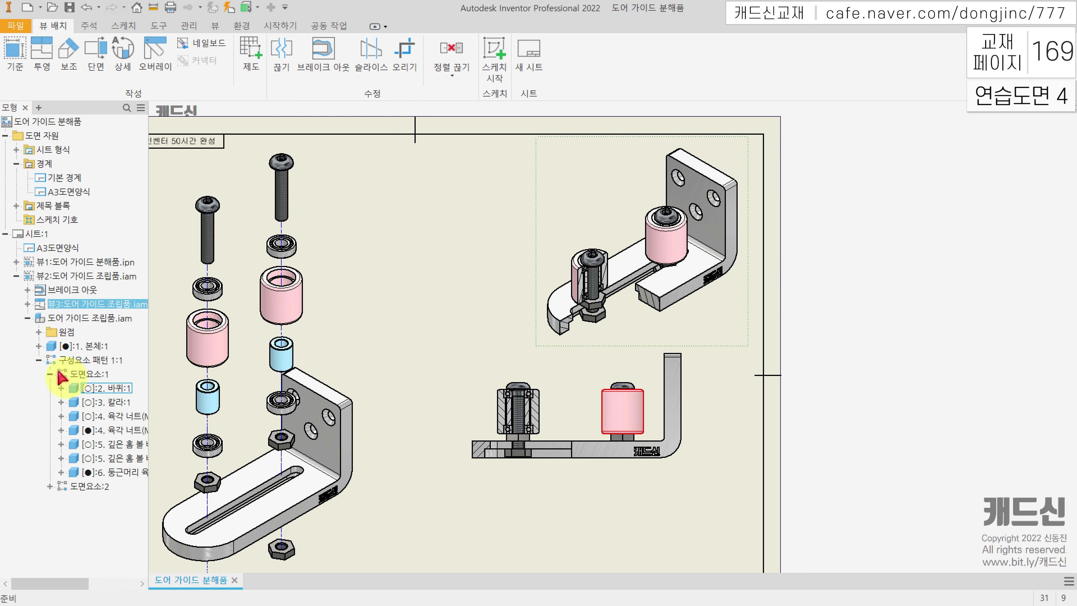
pyautogui.click(49, 374)
pyautogui.click(50, 388)
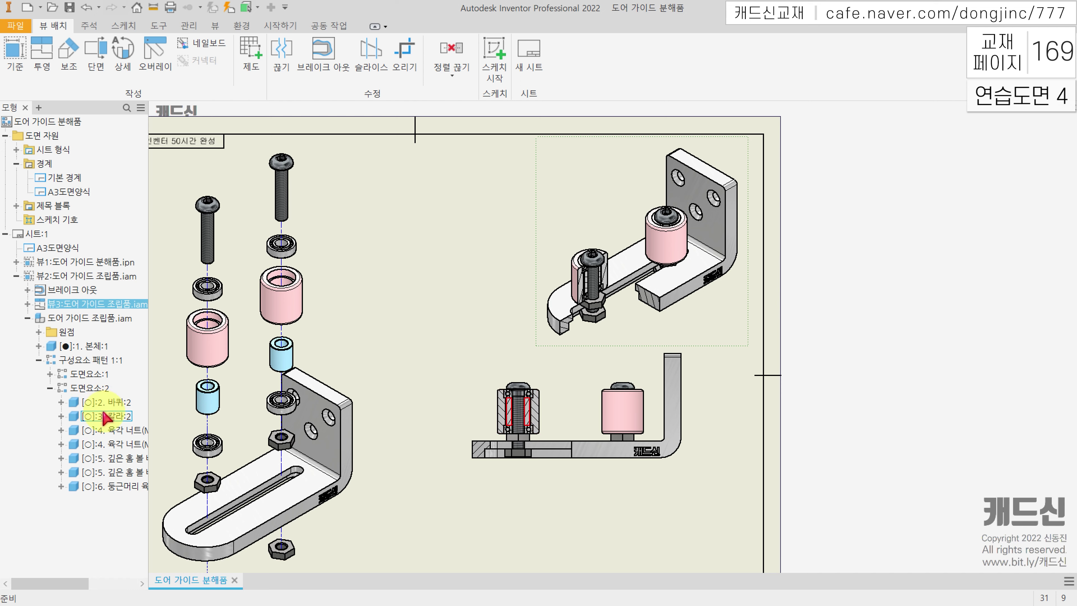
pyautogui.rightClick(113, 485)
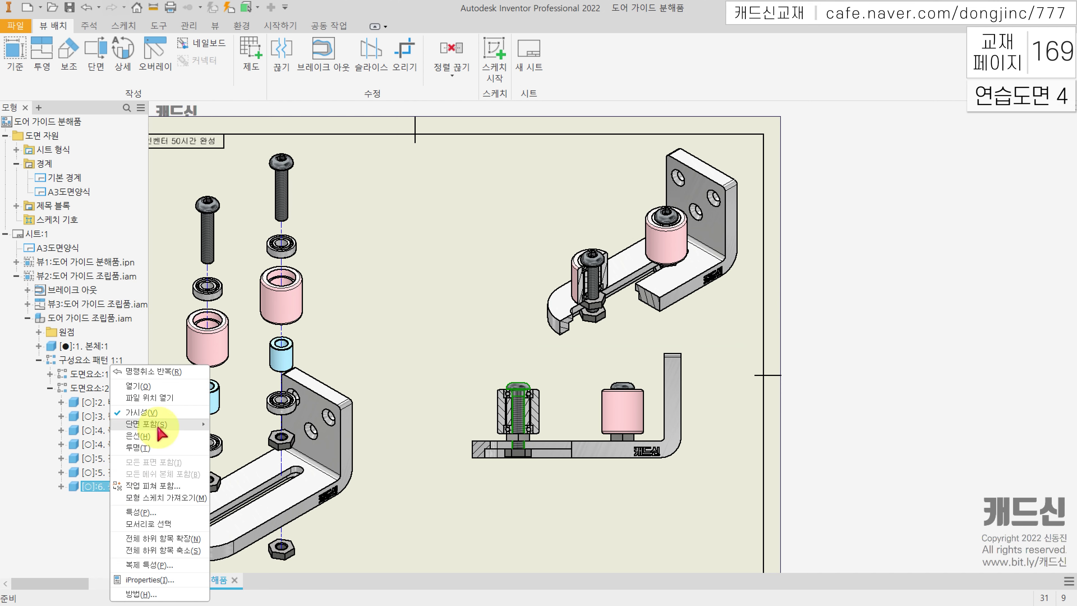
pyautogui.moveTo(159, 429)
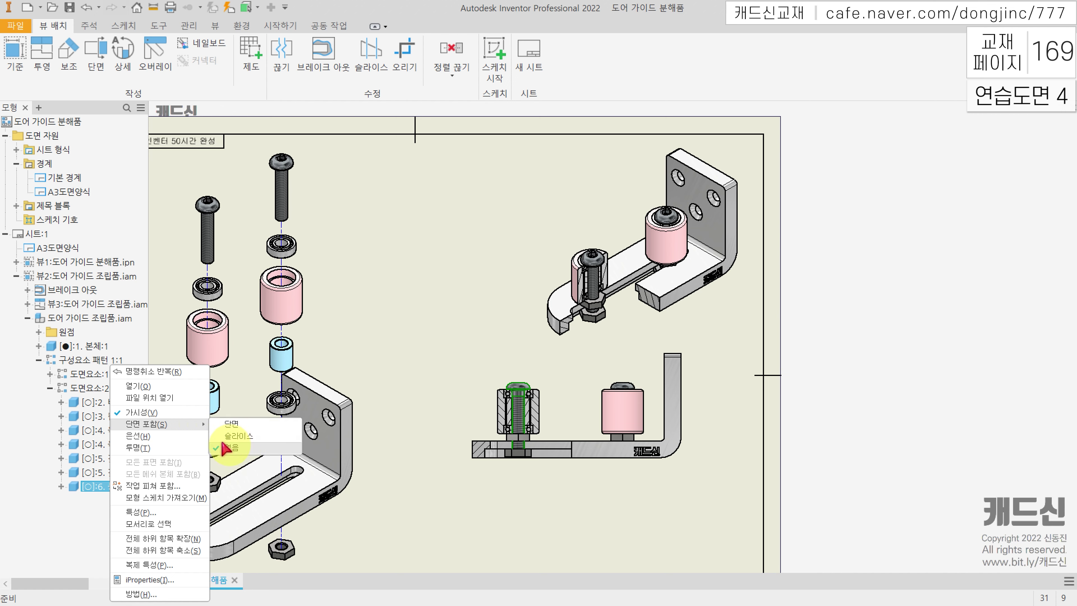
pyautogui.click(231, 449)
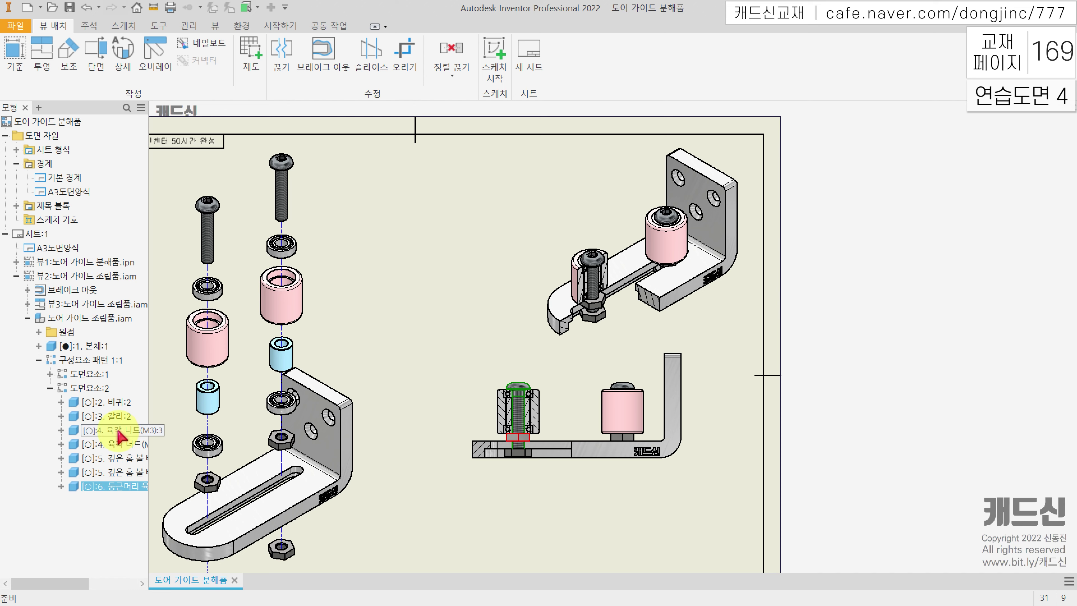
# Set section participation of both hex nuts (육각 너트) in 도면요소:2 to section (단면)
pyautogui.rightClick(118, 432)
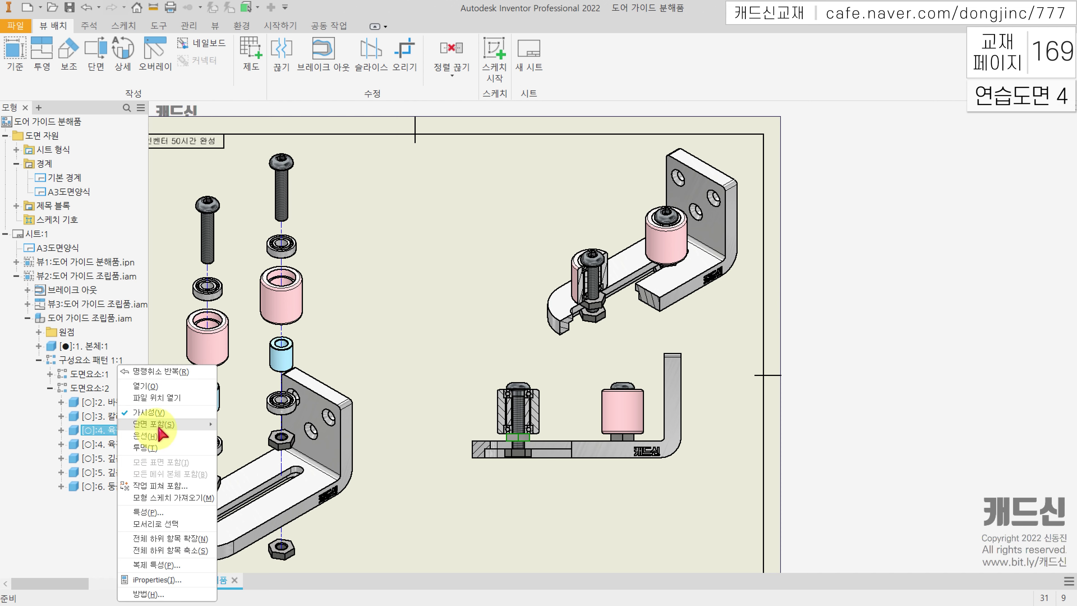
pyautogui.moveTo(166, 424)
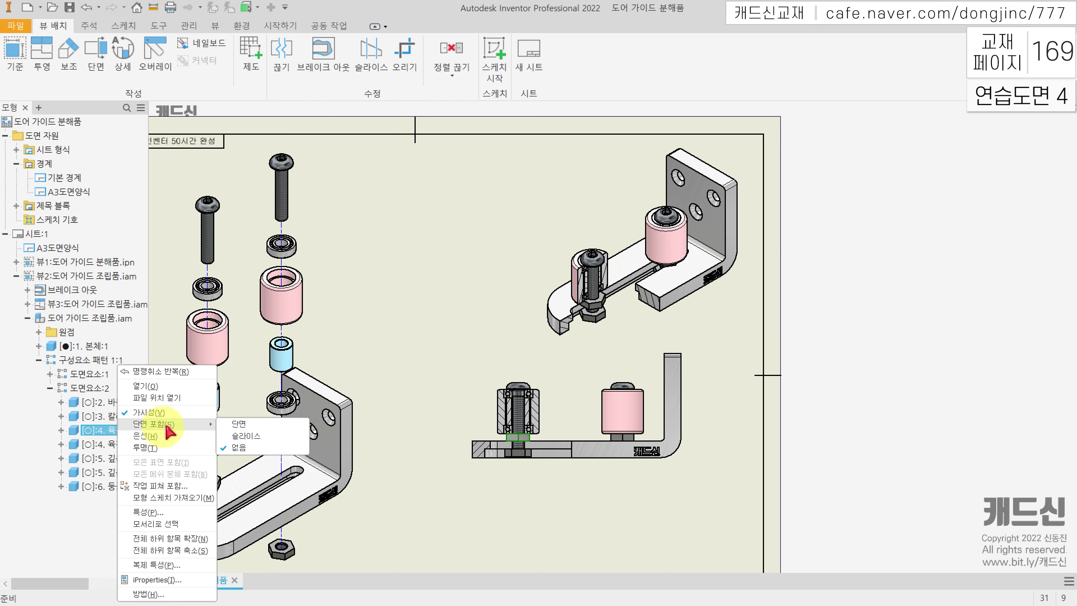
pyautogui.click(247, 425)
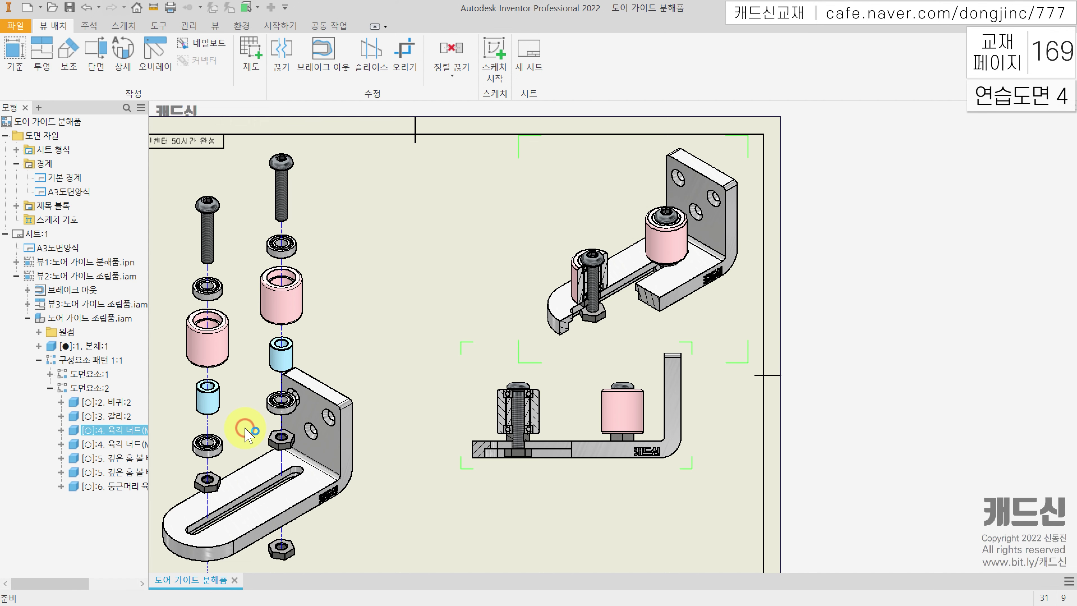
pyautogui.rightClick(125, 446)
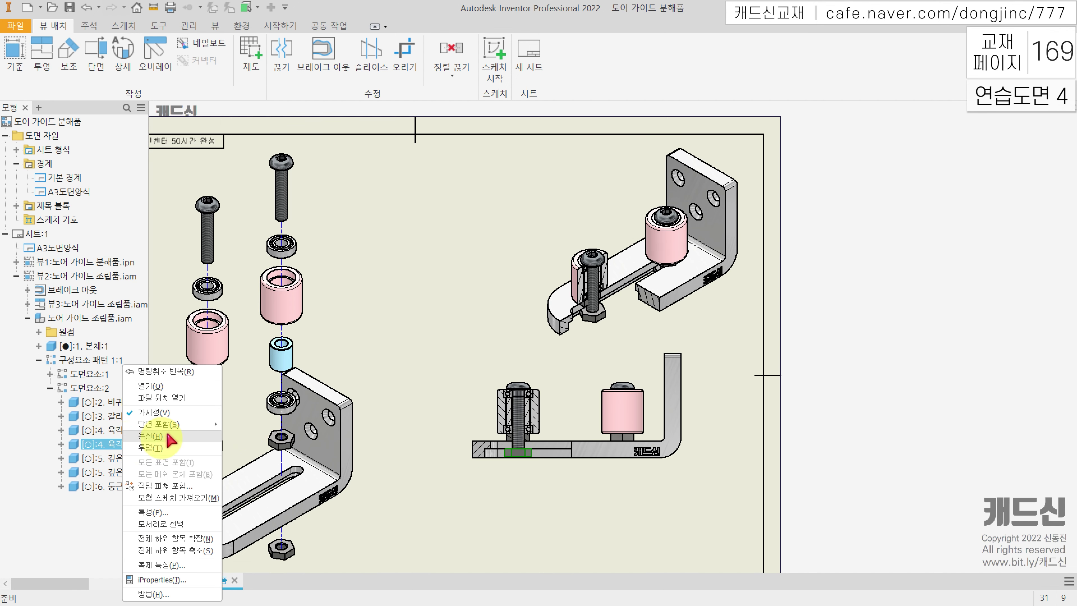
pyautogui.moveTo(174, 424)
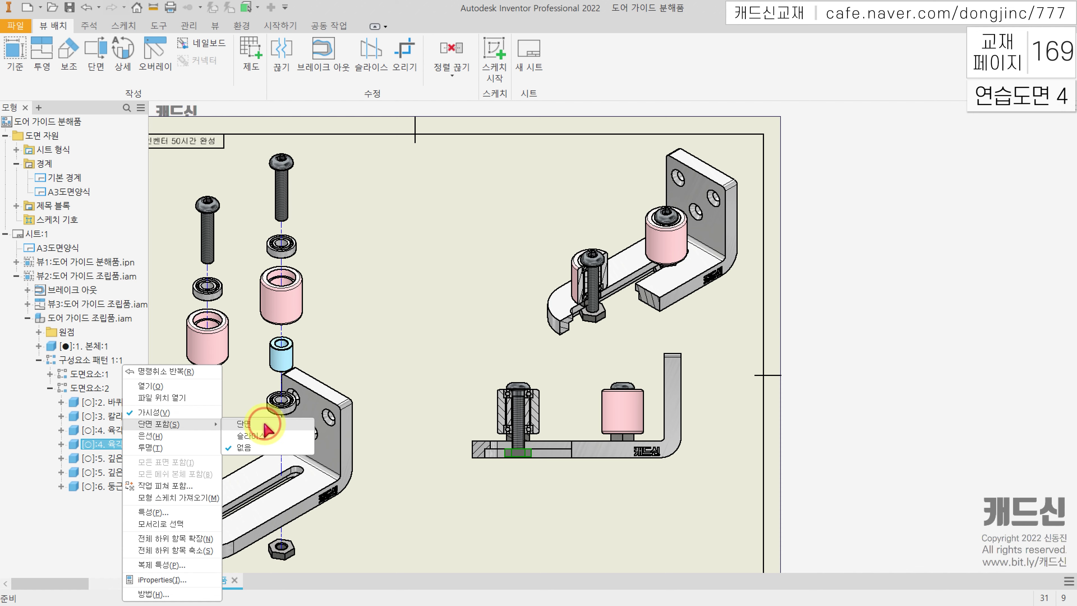
pyautogui.click(255, 424)
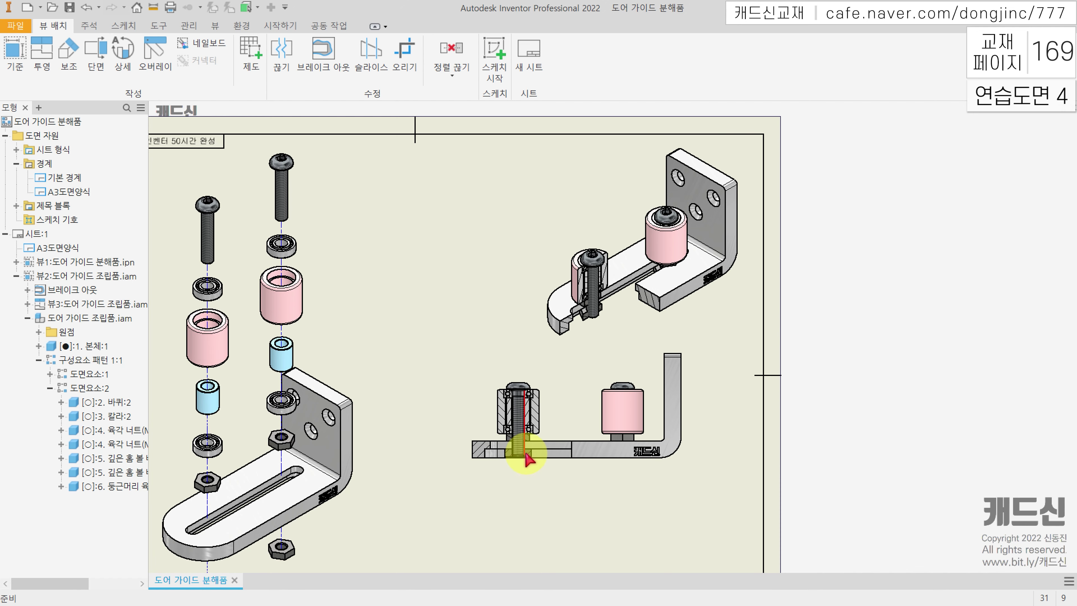
# Set up a detail view of the isometric view at scale 5:1 with a circular fence, smooth cutout edge and full detail boundary displayed
pyautogui.middleClick(596, 243)
pyautogui.middleClick(596, 243)
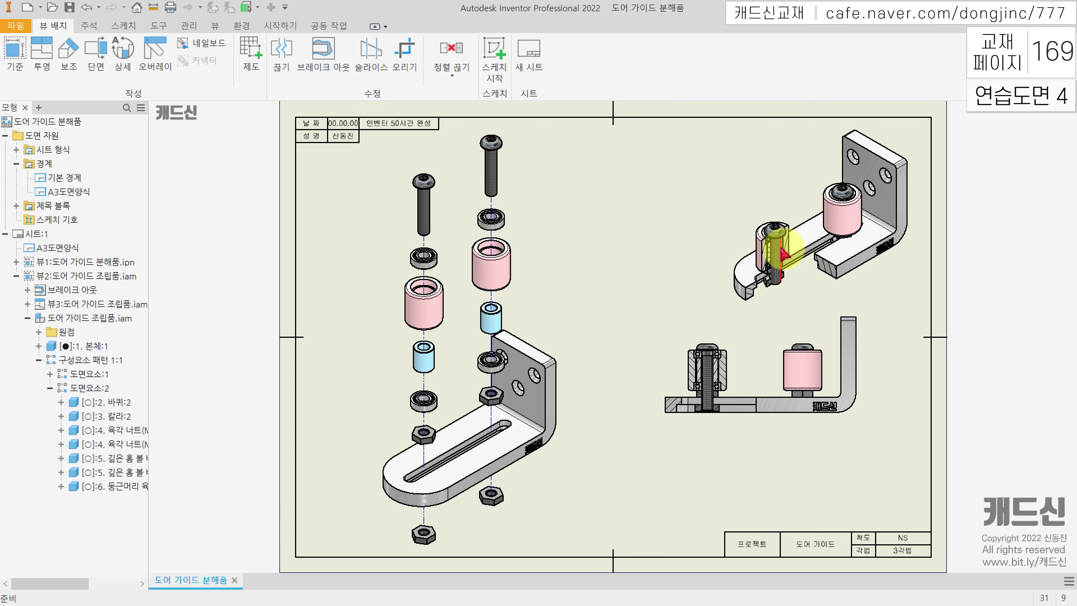
pyautogui.moveTo(771, 262)
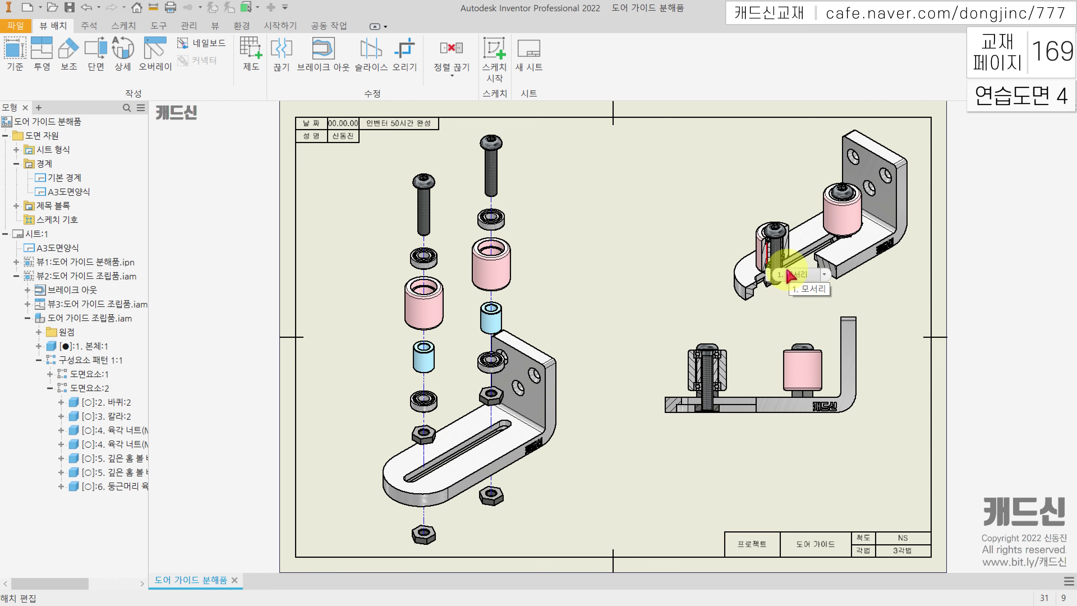
pyautogui.click(123, 59)
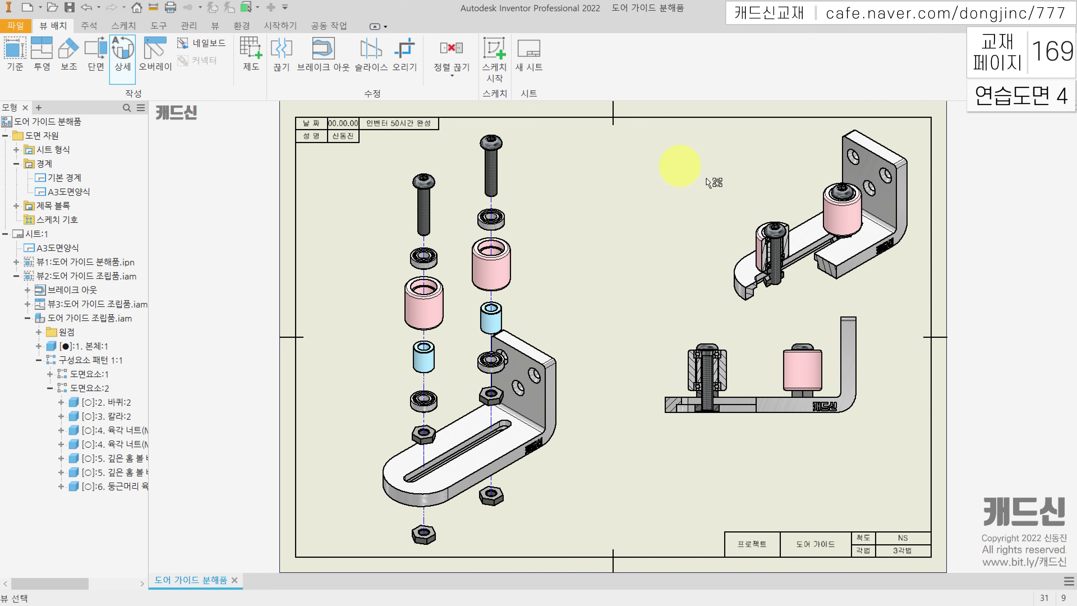
pyautogui.click(778, 189)
pyautogui.doubleClick(259, 160)
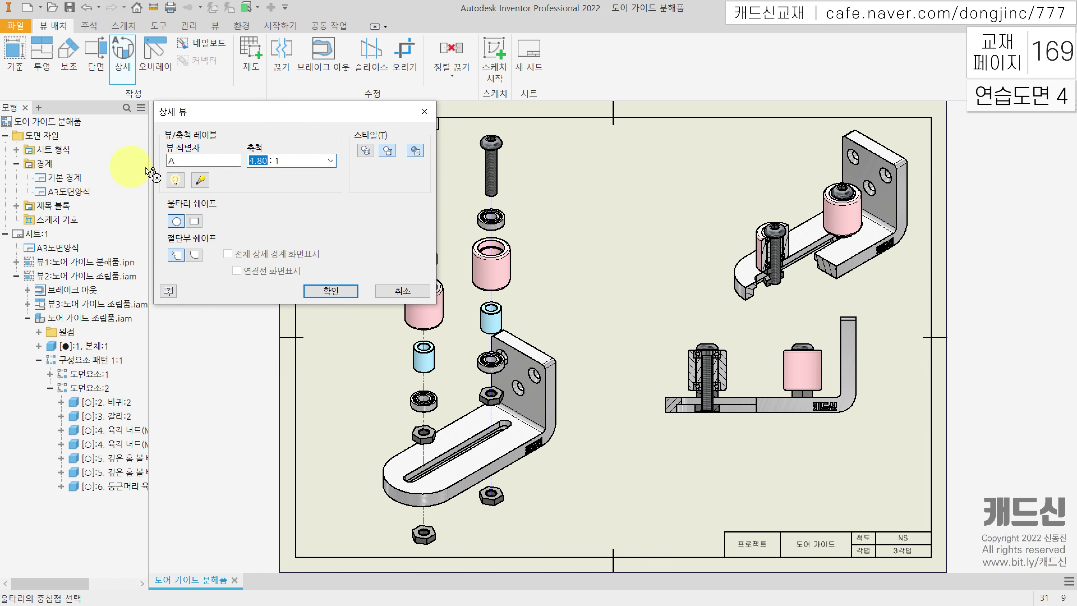
pyautogui.write('5')
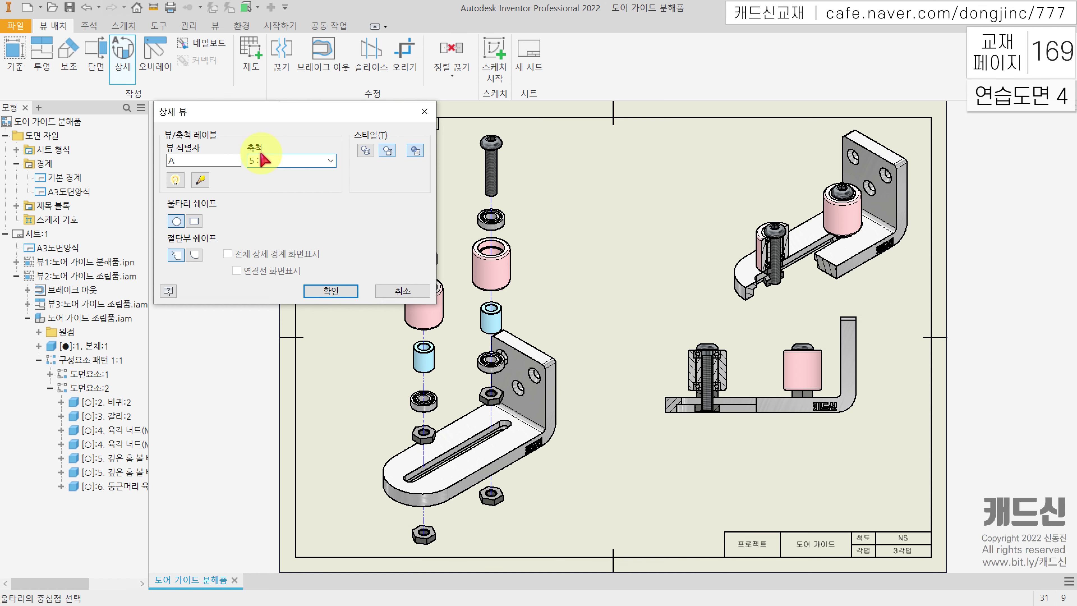
pyautogui.click(177, 221)
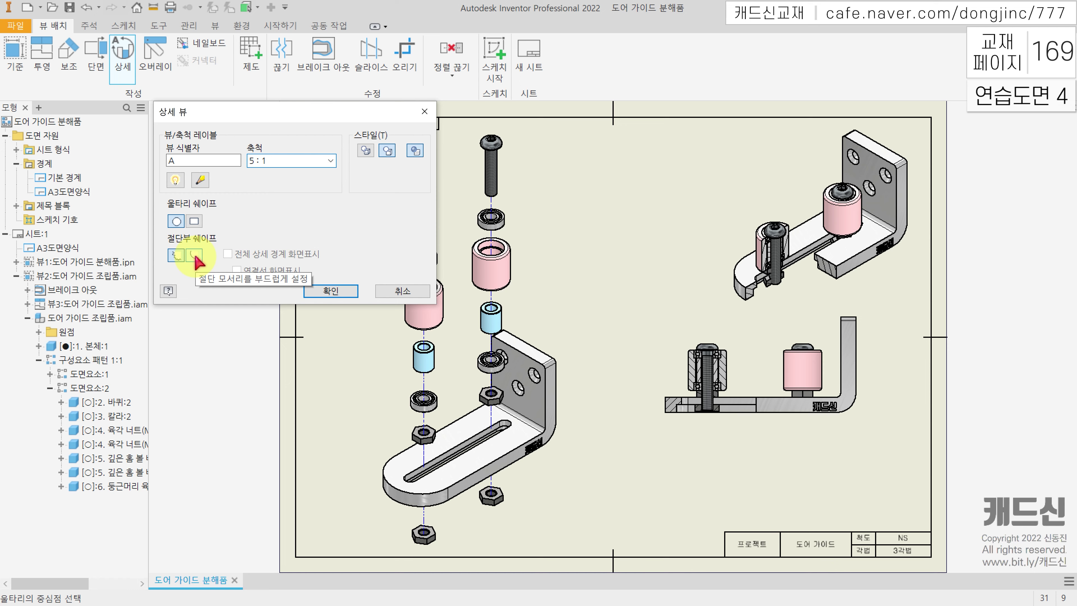
pyautogui.click(194, 256)
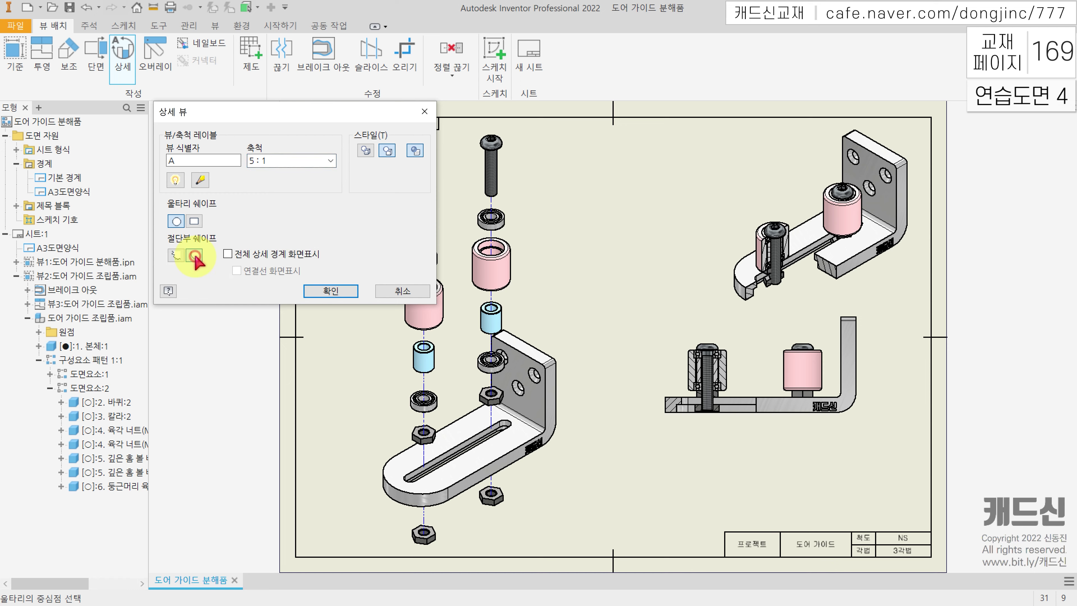
pyautogui.click(229, 254)
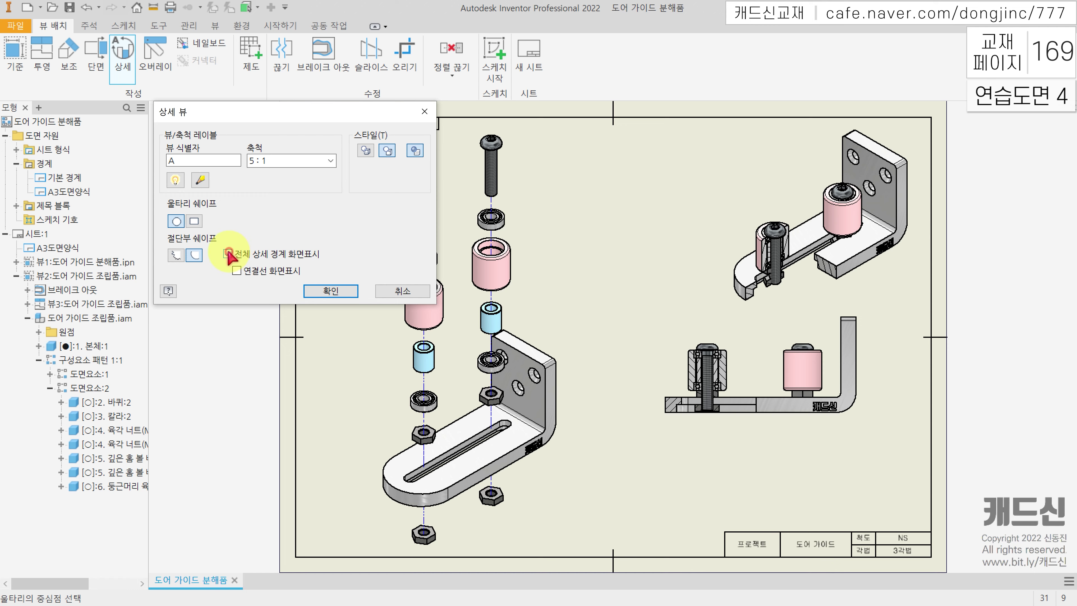
# Fence the sectioned roller and bolt in the isometric view and place the detail view between the exploded and isometric views
pyautogui.click(779, 253)
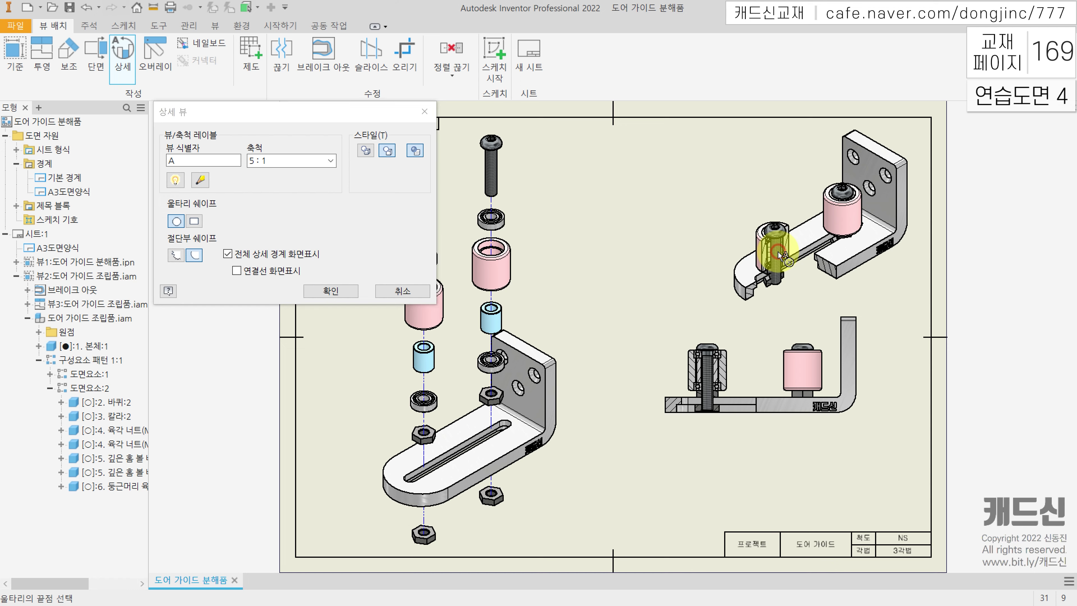
pyautogui.click(795, 292)
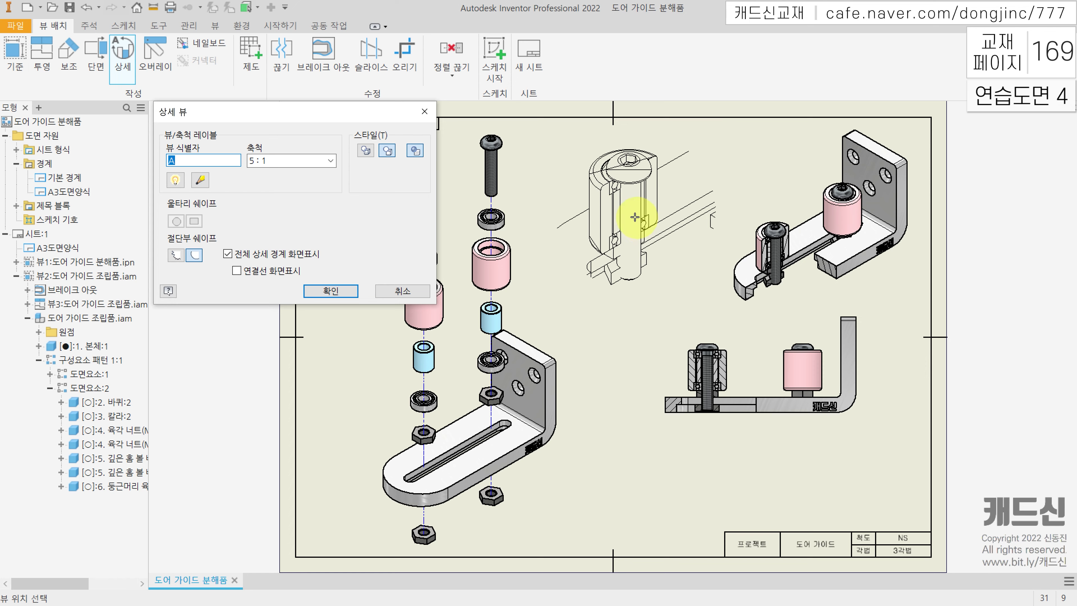
pyautogui.click(631, 215)
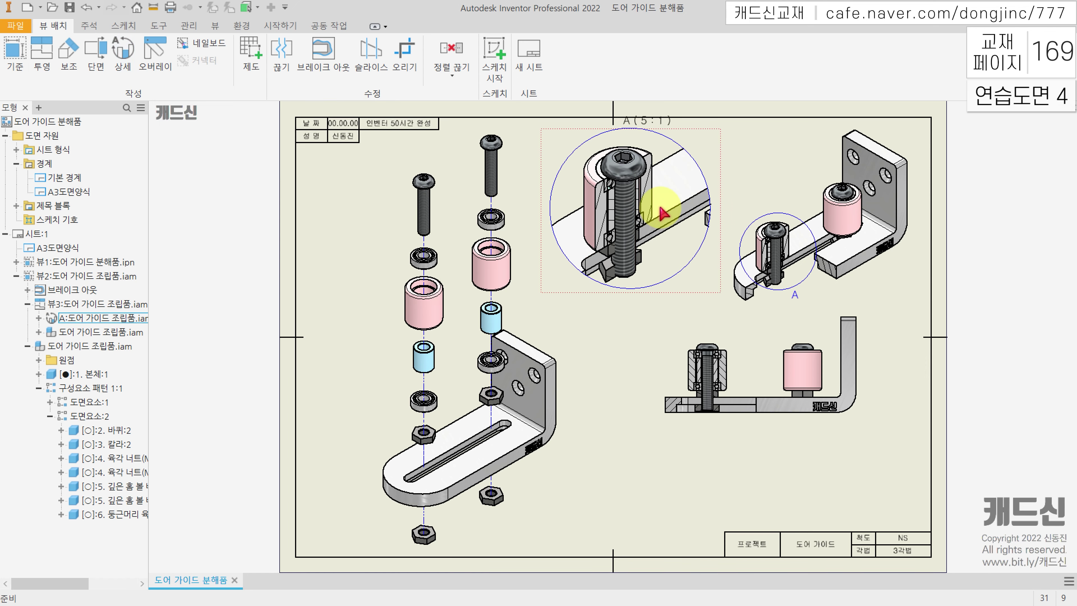
# Recentre the detail fence on the sectioned roller and bolt and shrink its circle slightly
pyautogui.scroll(3, 849, 250)
pyautogui.moveTo(803, 278)
pyautogui.mouseDown(button='middle')
pyautogui.moveTo(765, 380)
pyautogui.moveTo(776, 376)
pyautogui.mouseUp(button='middle')
pyautogui.moveTo(680, 348); pyautogui.dragTo(678, 362)
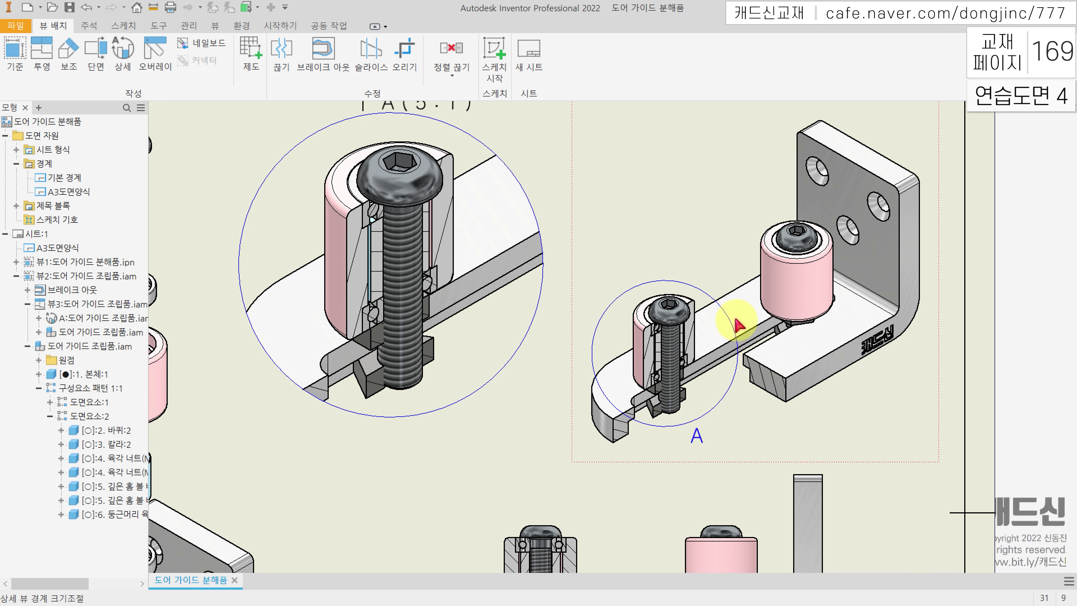
pyautogui.moveTo(734, 327); pyautogui.dragTo(728, 328)
pyautogui.moveTo(670, 353); pyautogui.dragTo(672, 356)
pyautogui.moveTo(594, 263); pyautogui.dragTo(609, 301, button='middle')
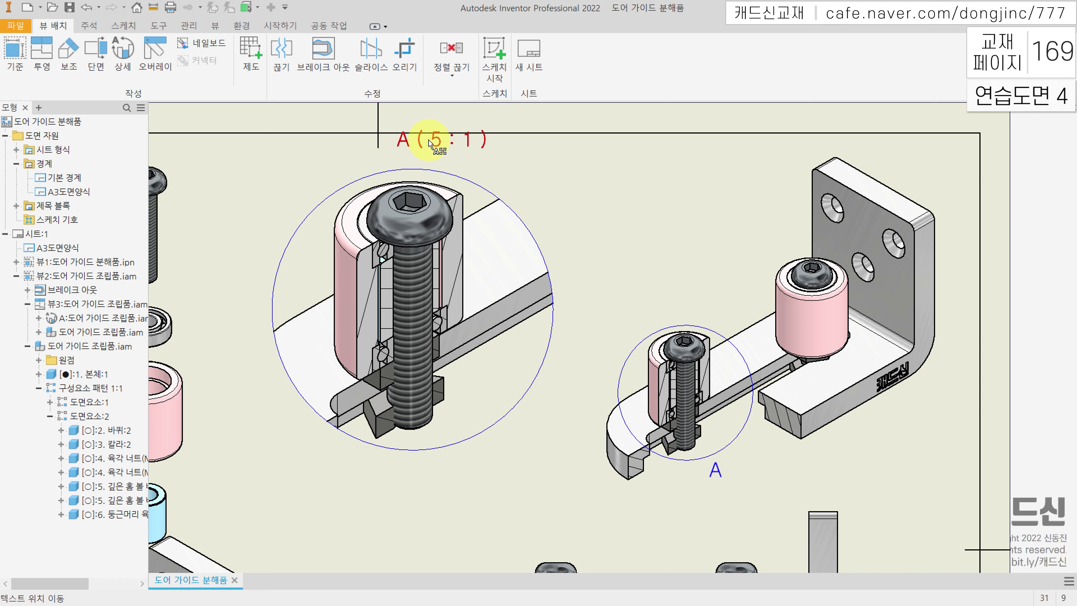
# Move the detail view's label below its circle and insert the prefix 확대도 before the view name
pyautogui.moveTo(435, 140); pyautogui.dragTo(407, 469)
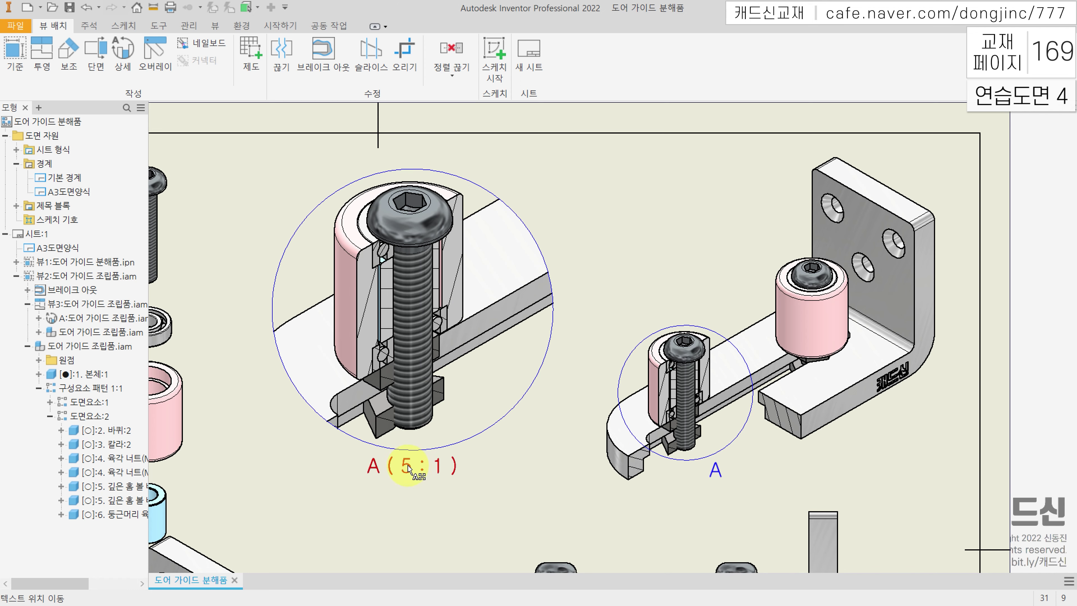
pyautogui.doubleClick(420, 458)
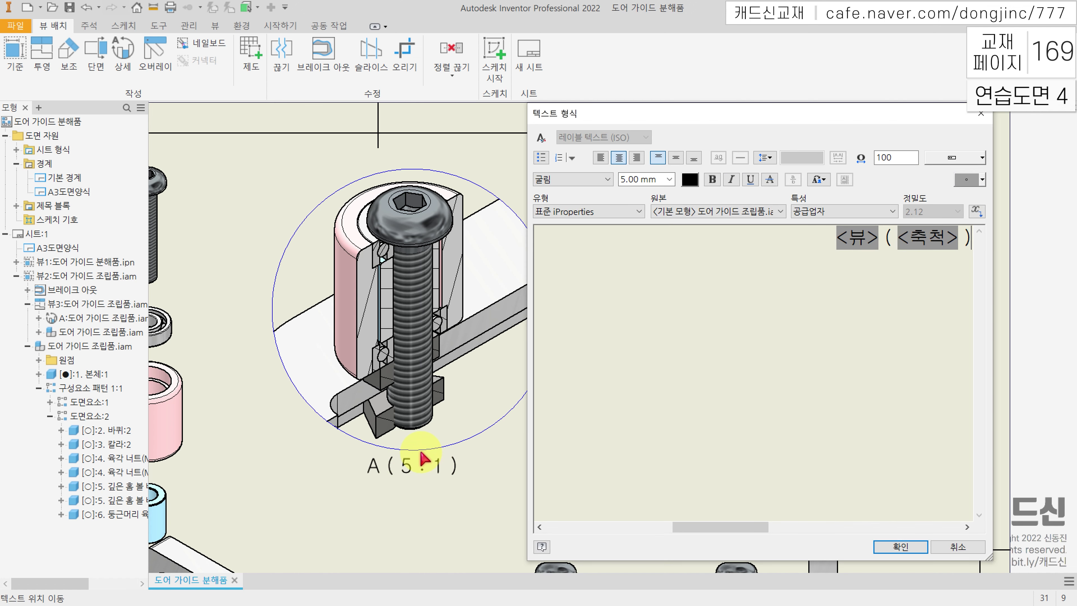
pyautogui.click(814, 248)
pyautogui.click(822, 238)
pyautogui.write('확대도')
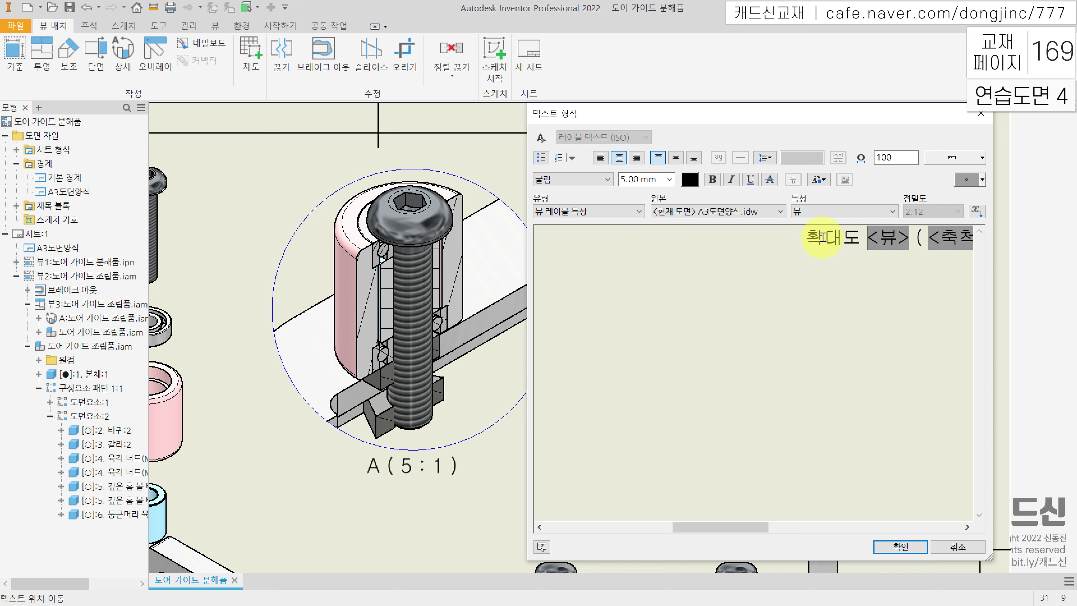
pyautogui.hotkey('ctrl', 'Return')
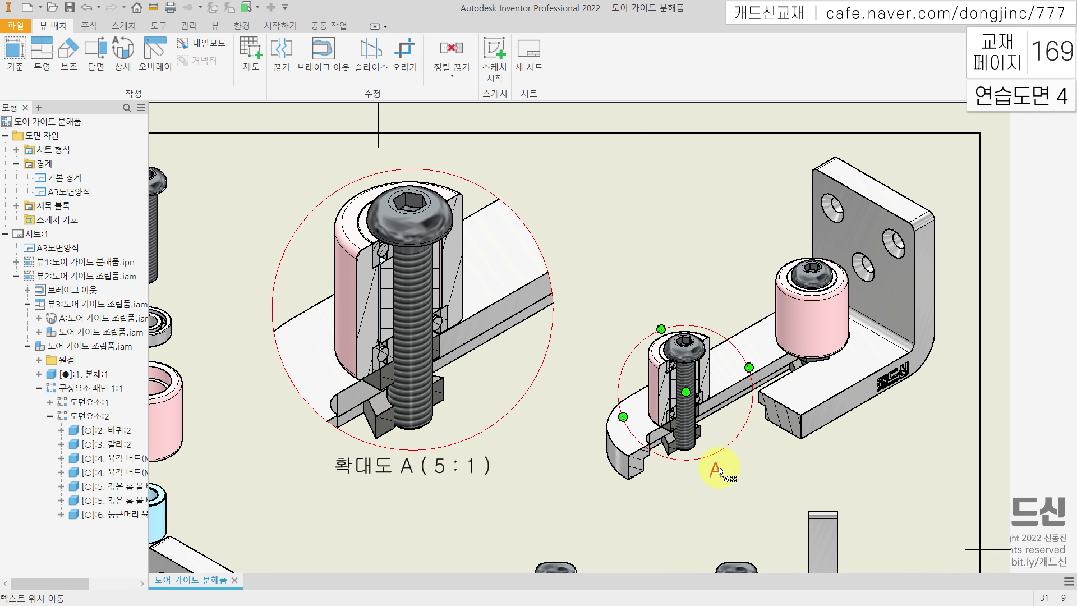
# Set the text colour of the detail fence's letter in the isometric view to black
pyautogui.doubleClick(720, 452)
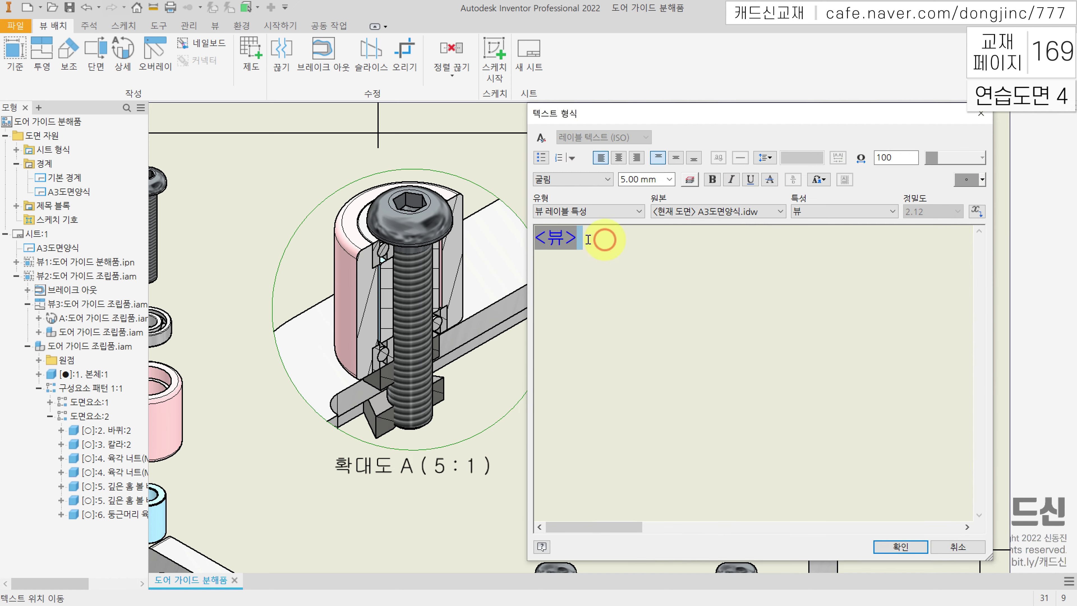
pyautogui.click(690, 179)
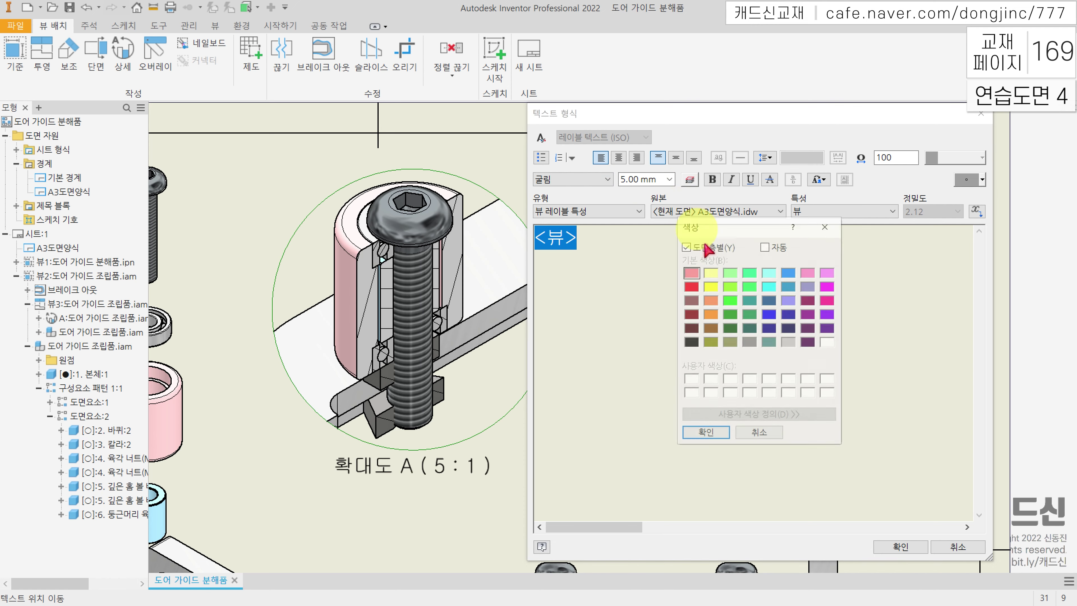
pyautogui.click(692, 341)
pyautogui.click(706, 430)
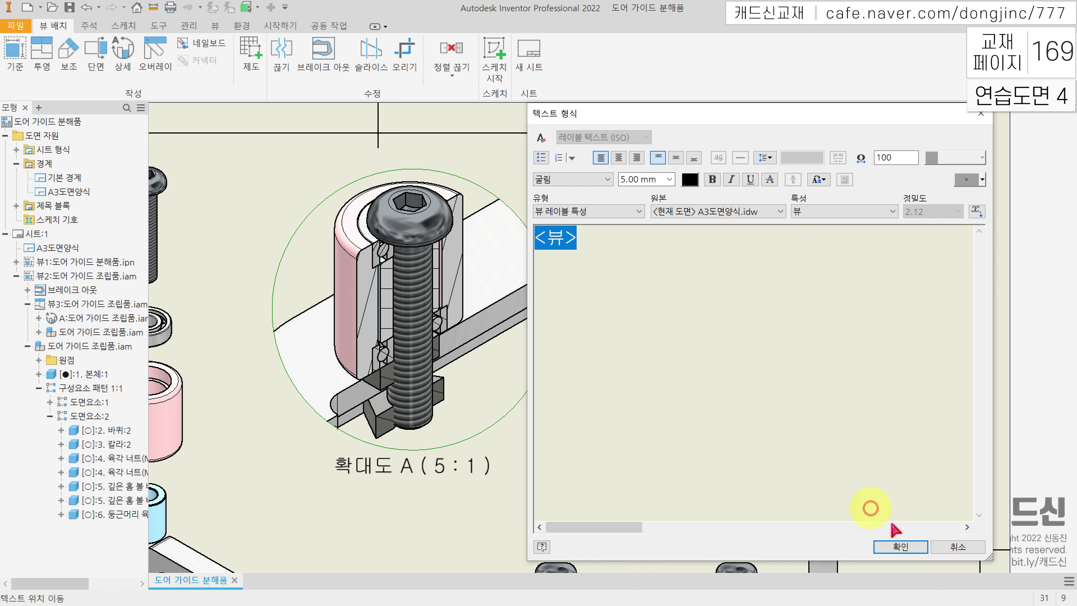
pyautogui.click(905, 547)
pyautogui.click(533, 472)
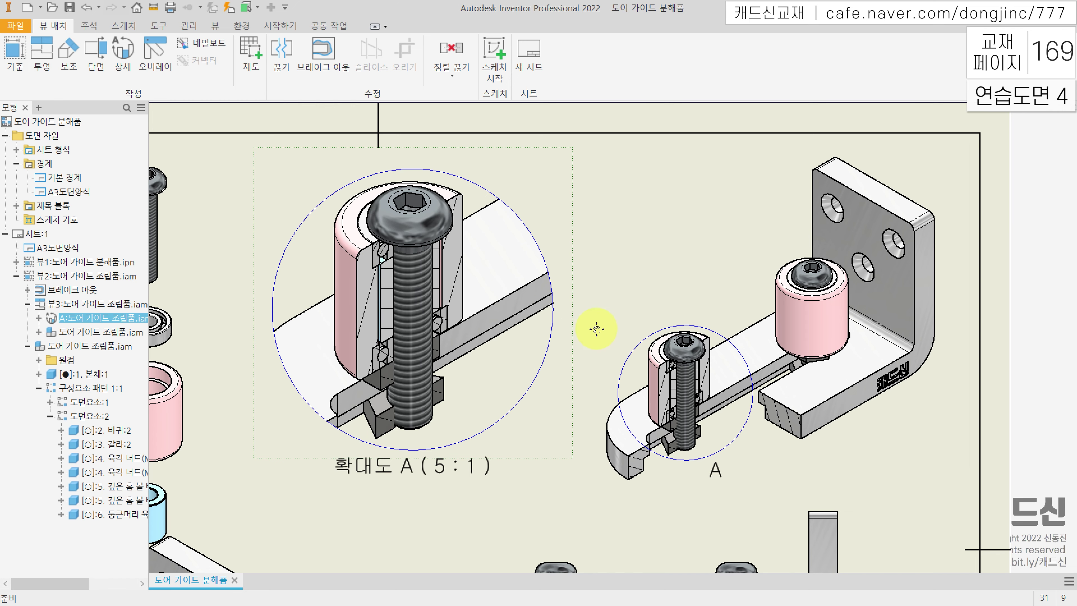
# Set the hatch scale of the sectioned roller in the detail view to 0.7
pyautogui.press('Home')
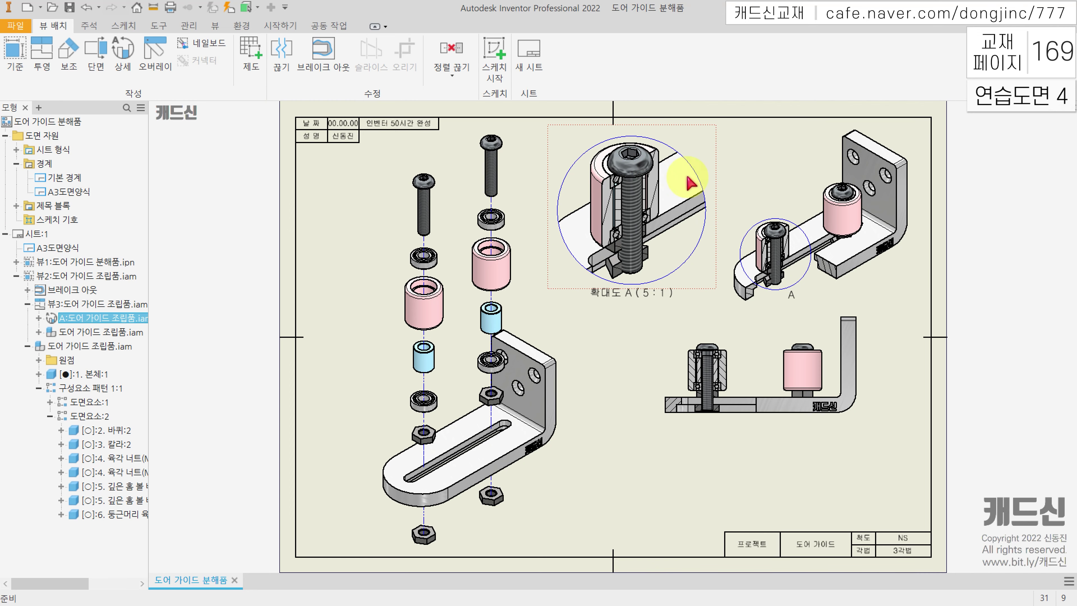
pyautogui.scroll(3, 680, 177)
pyautogui.moveTo(630, 181); pyautogui.dragTo(482, 343, button='middle')
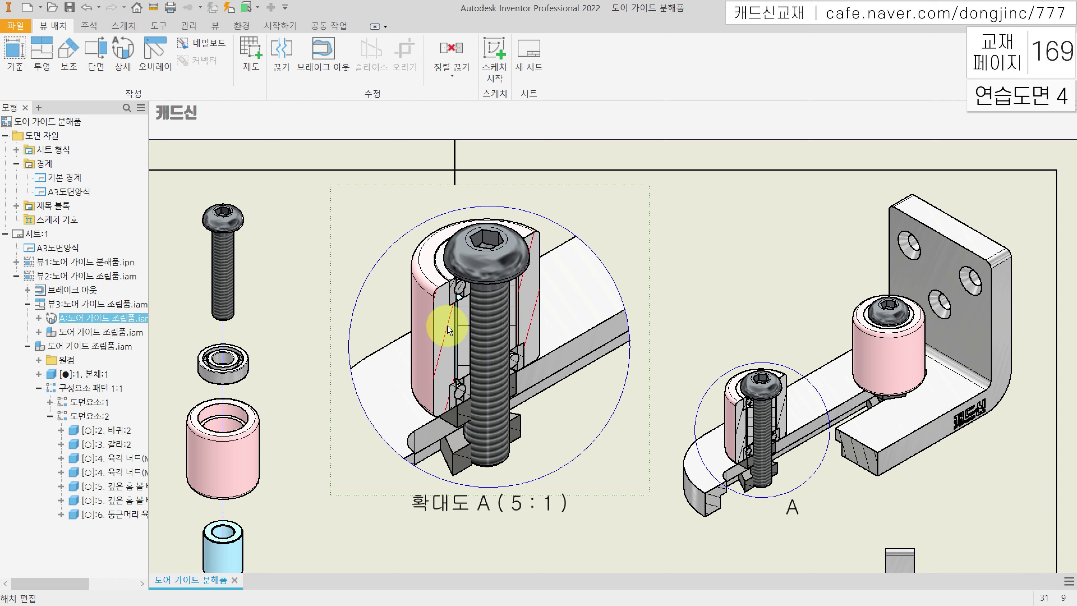
pyautogui.doubleClick(441, 265)
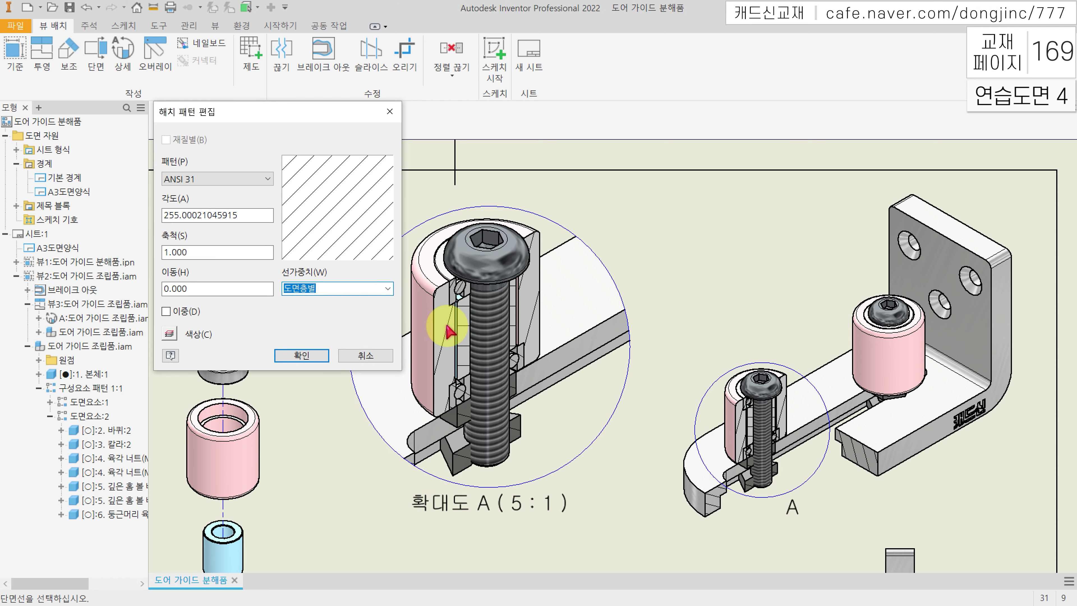
pyautogui.moveTo(199, 252); pyautogui.dragTo(156, 250)
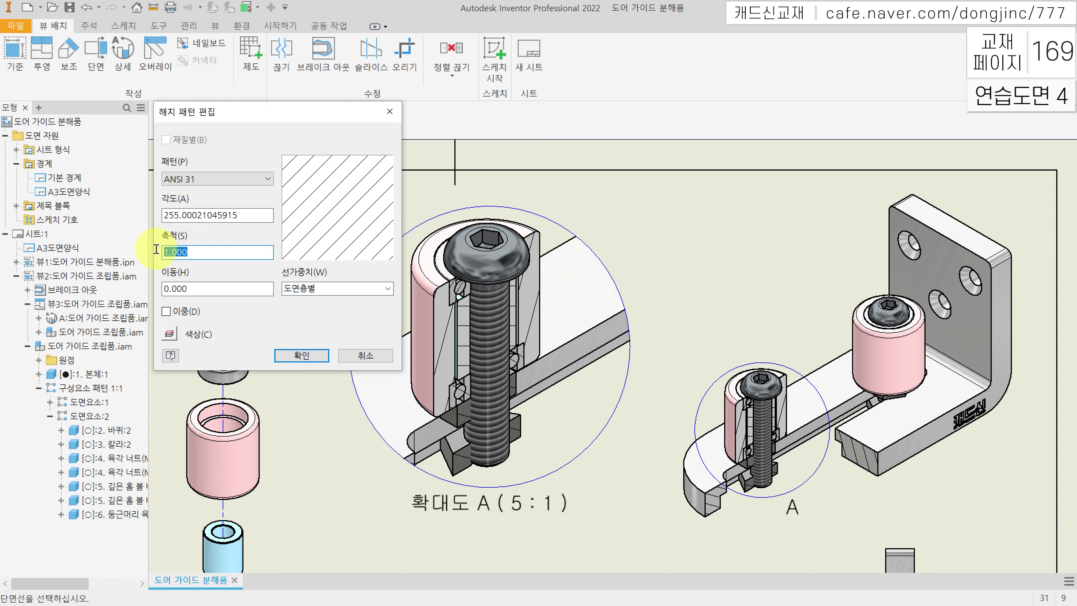
pyautogui.write('0.7')
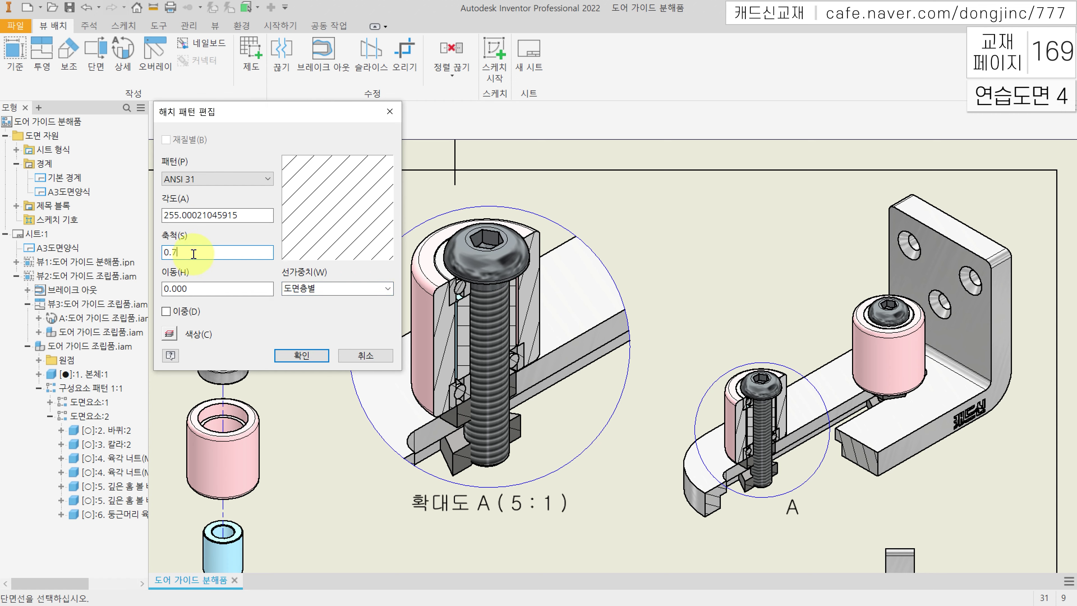
pyautogui.click(297, 356)
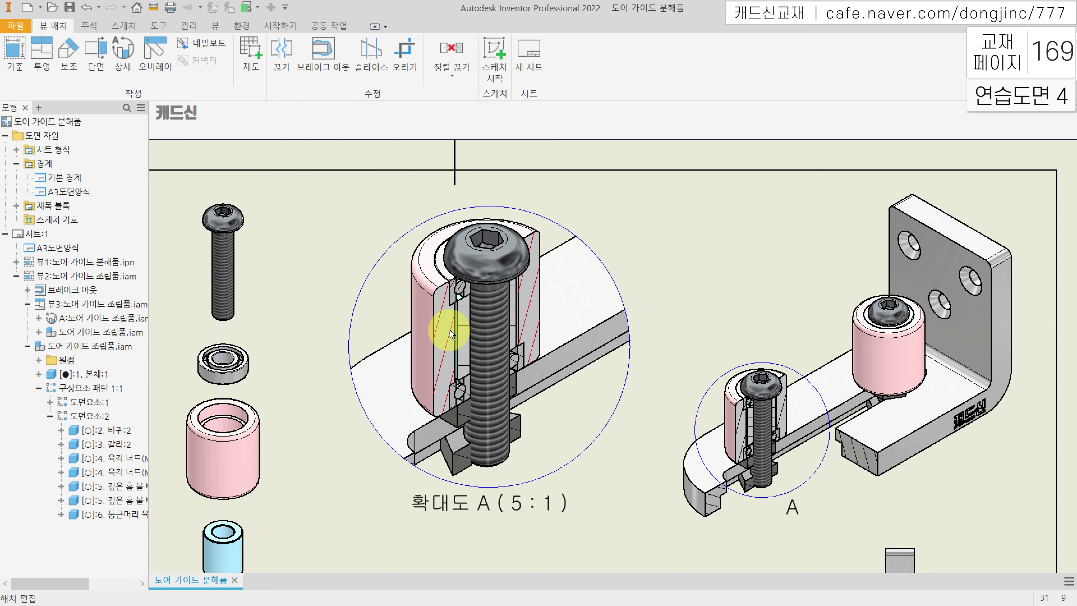
# Set the hatch scale of the detail view's sectioned roller to 0.5
pyautogui.doubleClick(450, 341)
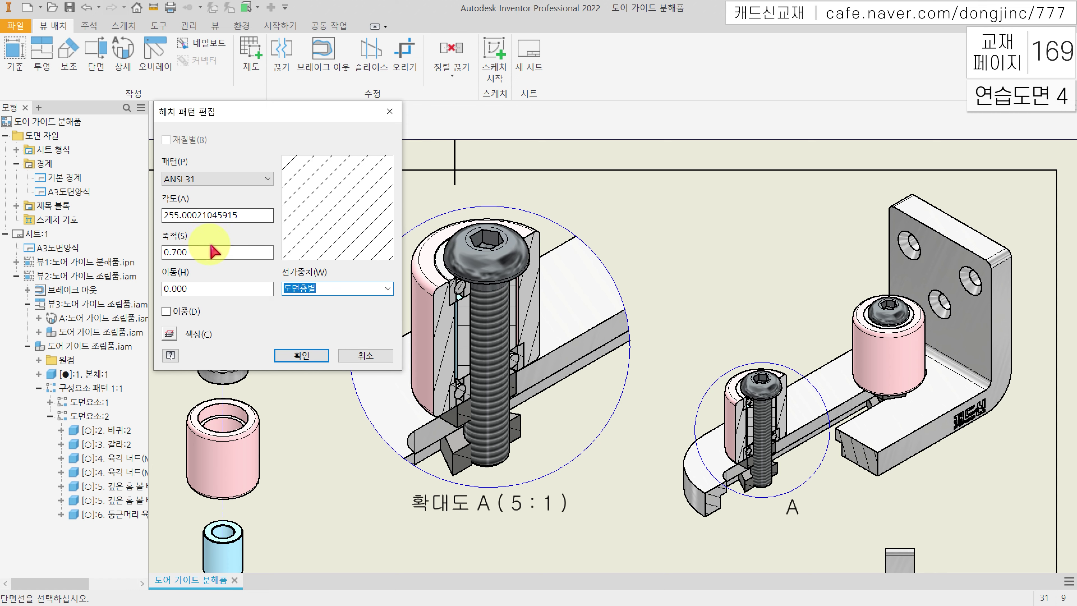
pyautogui.moveTo(192, 252); pyautogui.dragTo(94, 252)
pyautogui.write('0.5')
pyautogui.press('Return')
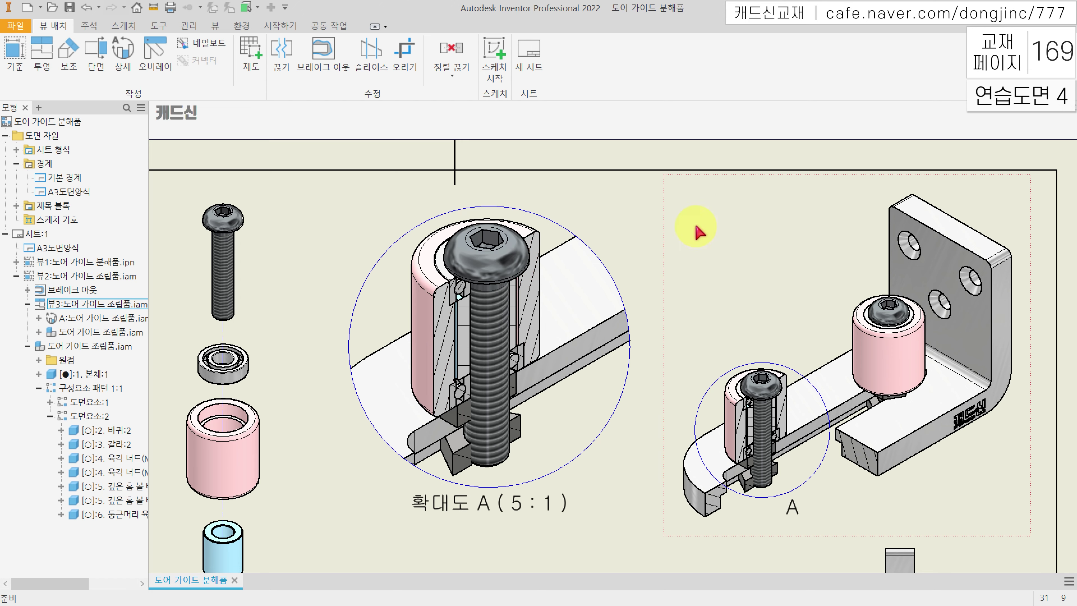
# Place a balloon beside the front screw in the exploded view, using the structured BOM view and enabling it in the assembly
pyautogui.scroll(-1, 721, 207)
pyautogui.scroll(-3, 717, 202)
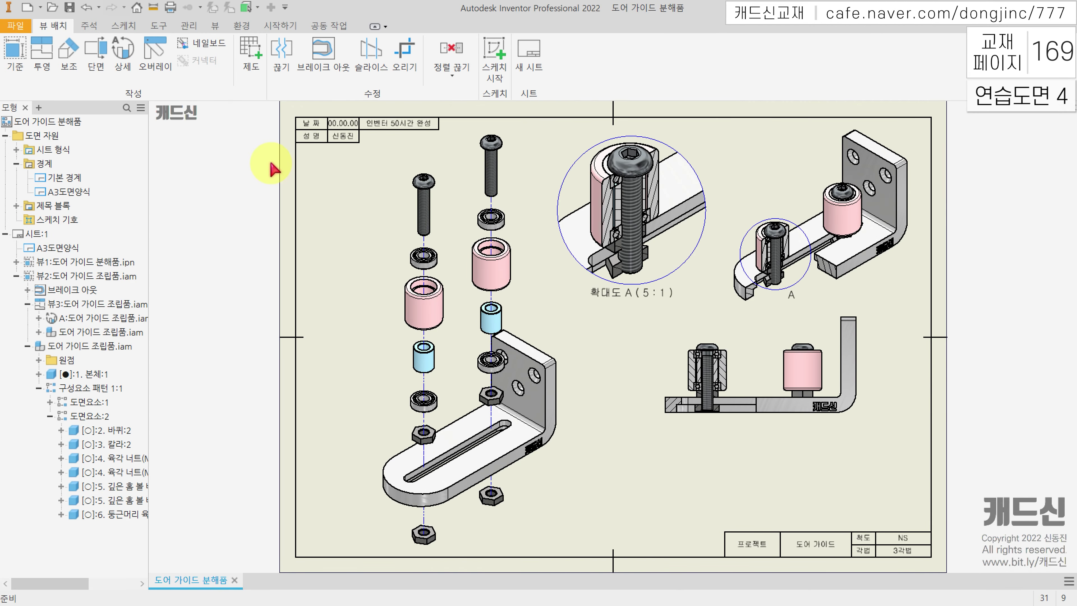
pyautogui.click(89, 25)
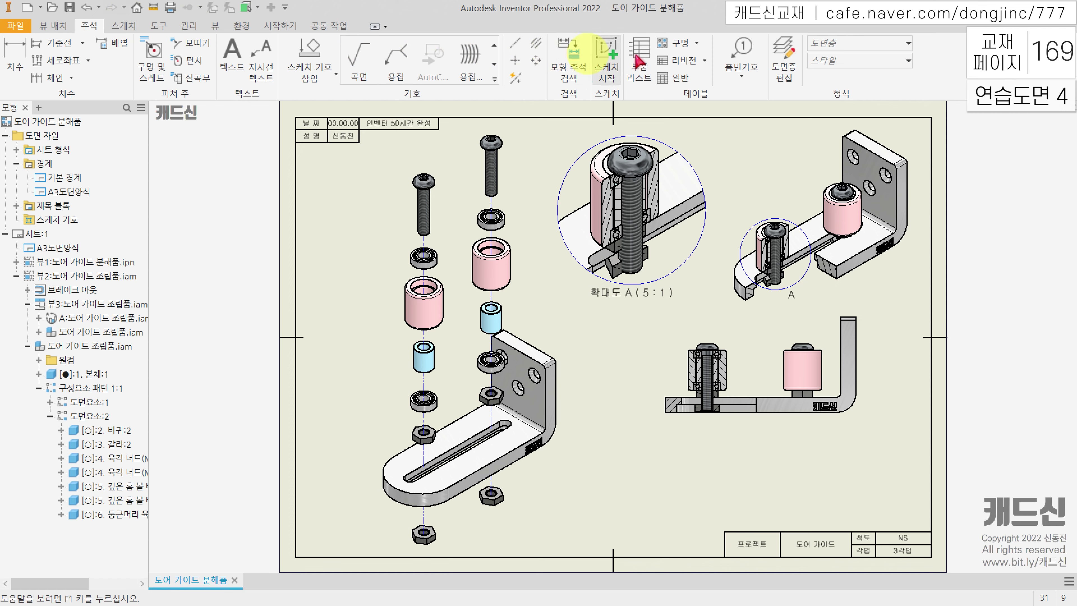
pyautogui.click(740, 56)
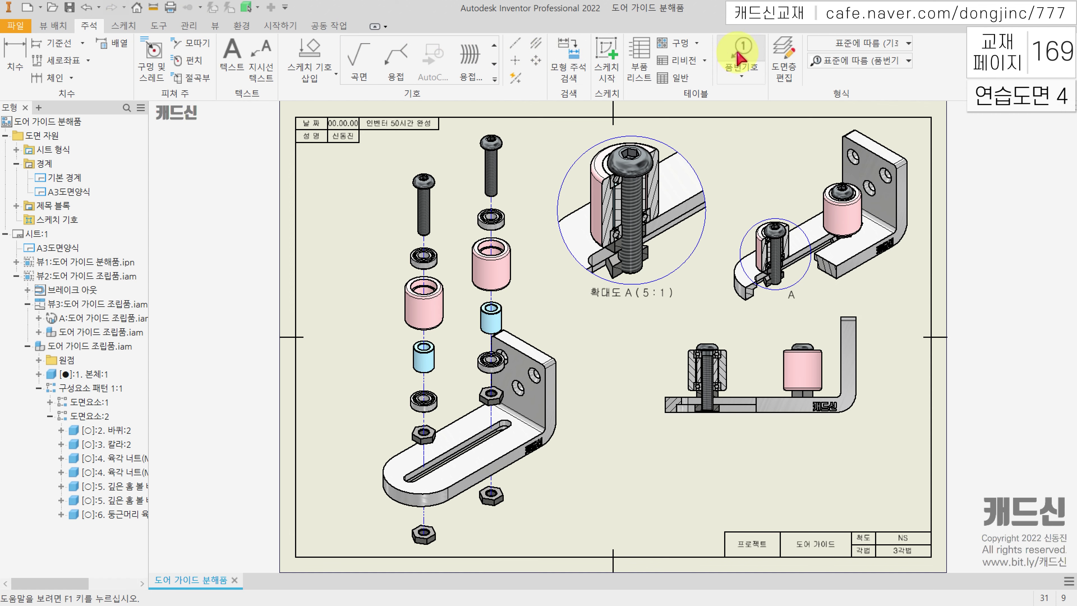
pyautogui.click(419, 210)
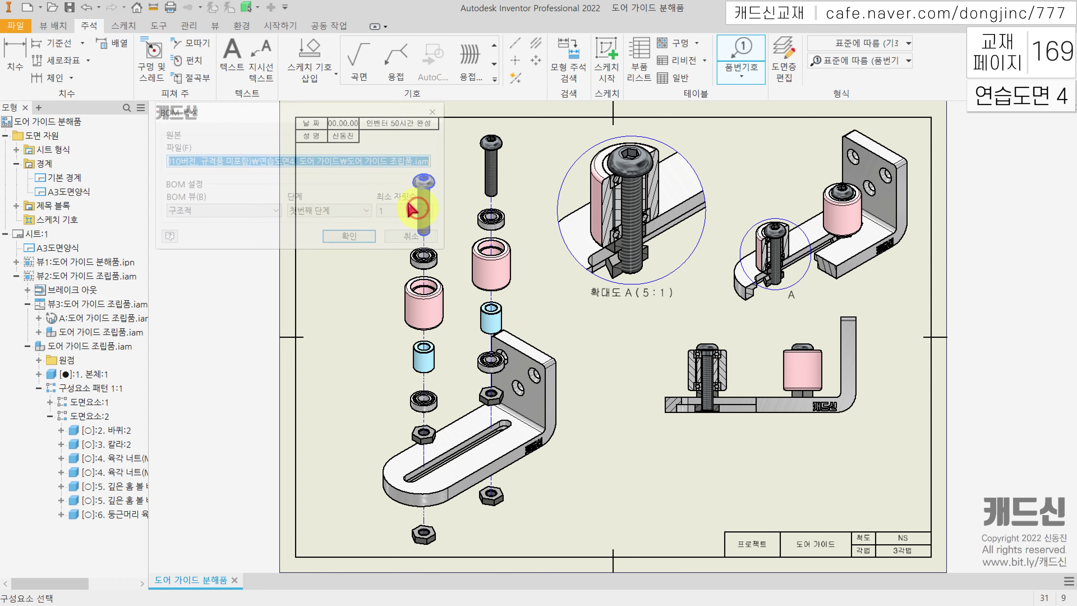
pyautogui.click(355, 240)
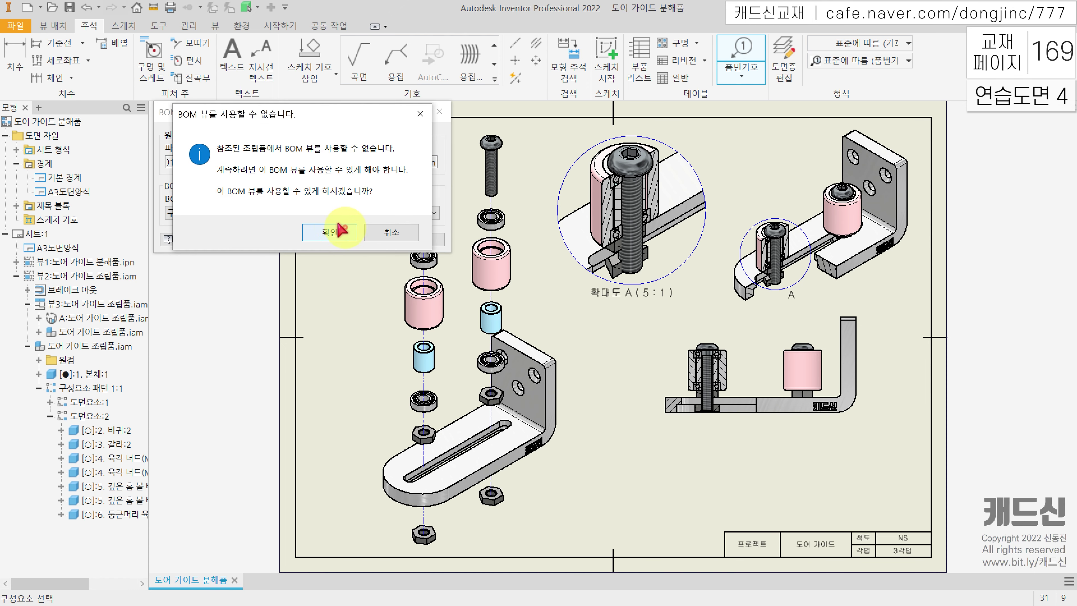
pyautogui.click(329, 235)
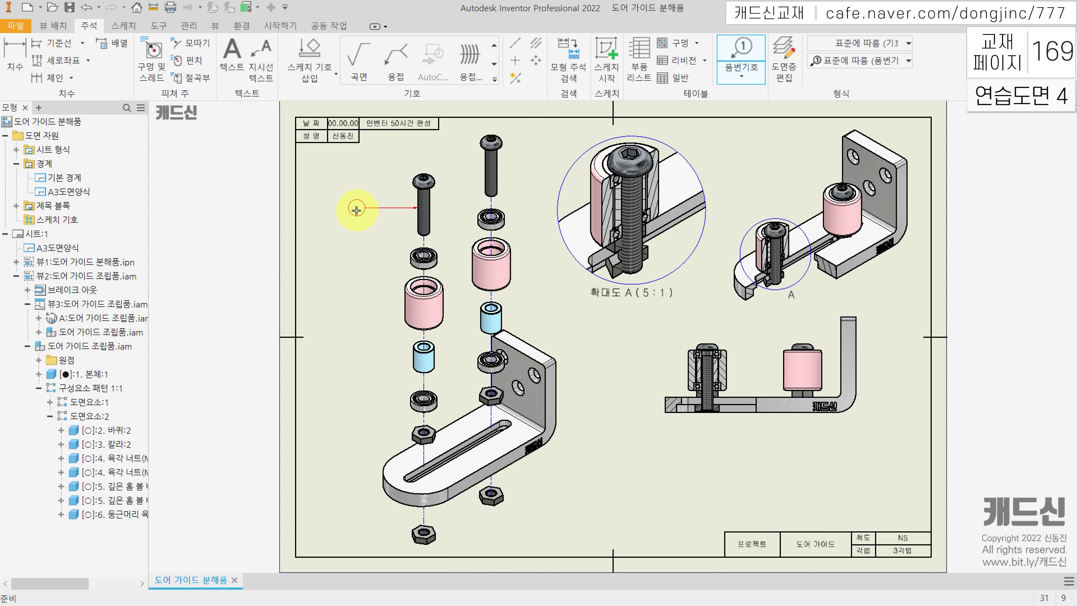
pyautogui.click(356, 210)
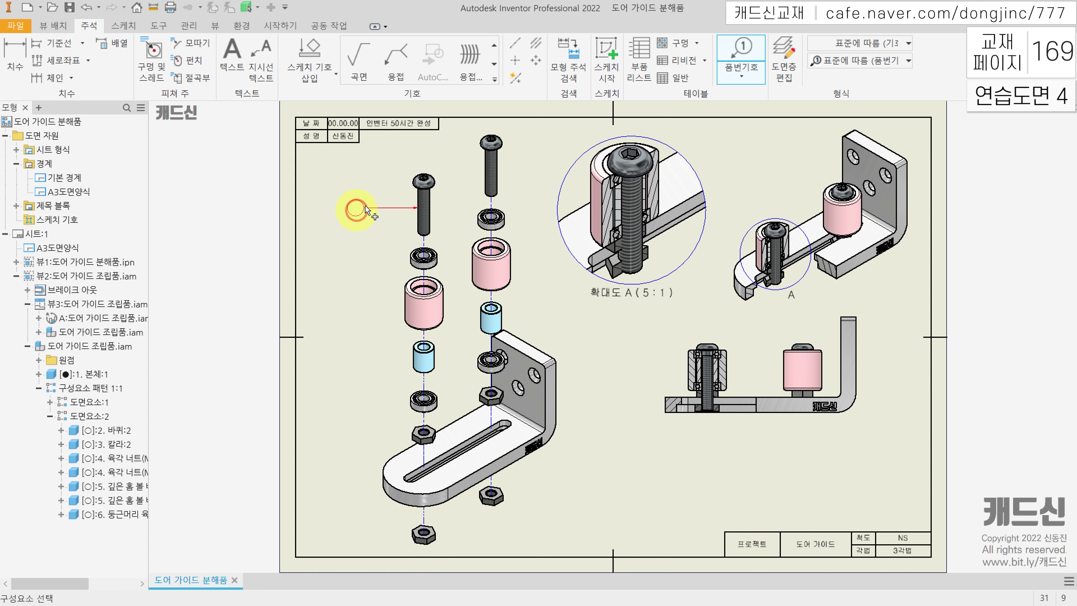
# Add balloons for the front stack's upper bearing, pink roller and blue collar, aligned vertically under the screw's balloon
pyautogui.click(409, 260)
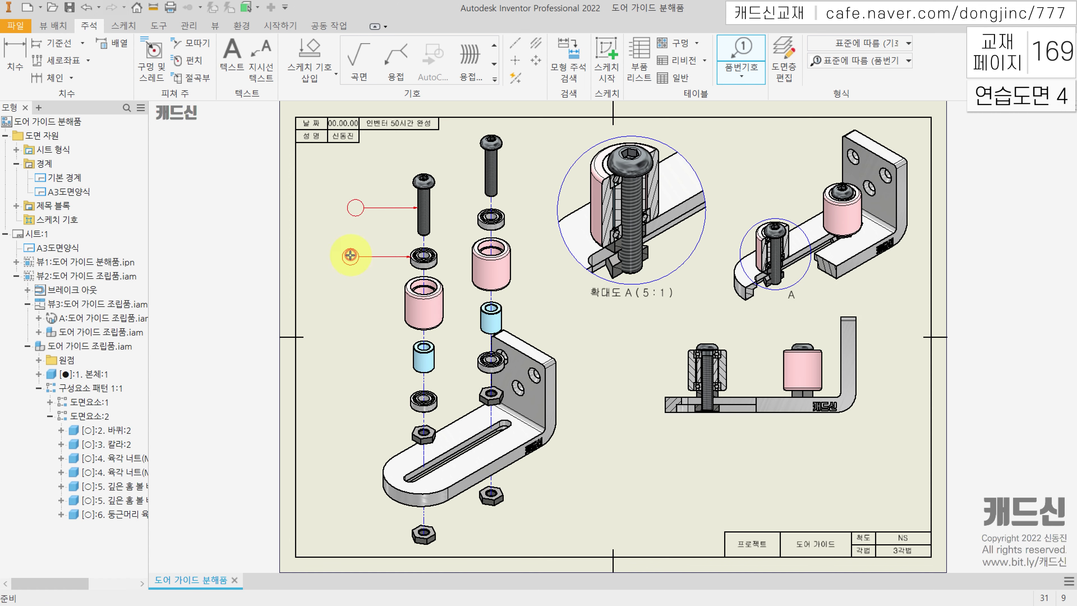
pyautogui.click(355, 257)
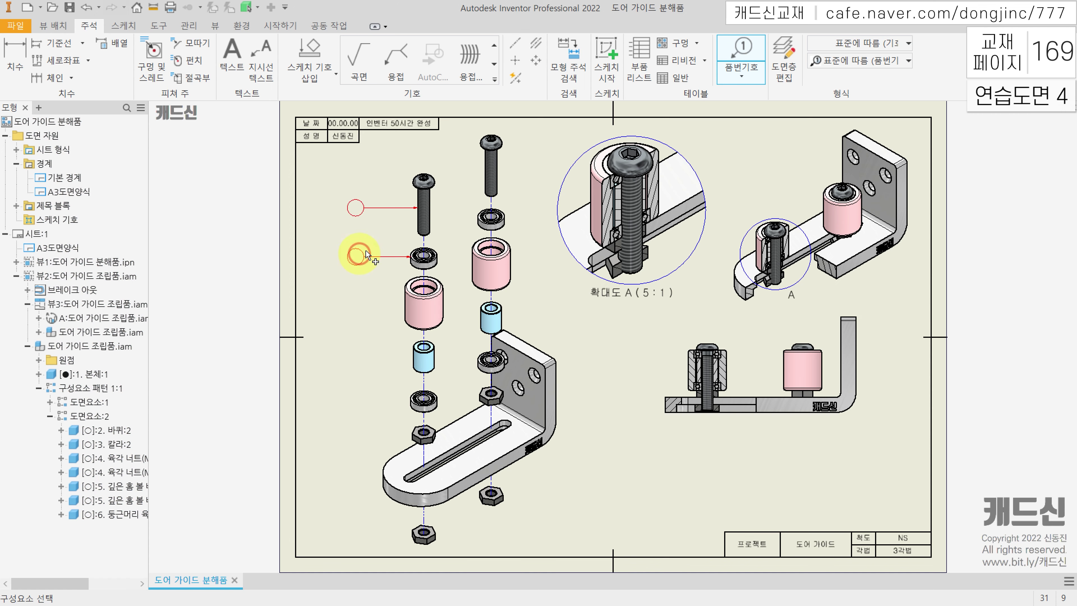
pyautogui.click(403, 303)
pyautogui.click(356, 302)
pyautogui.click(415, 360)
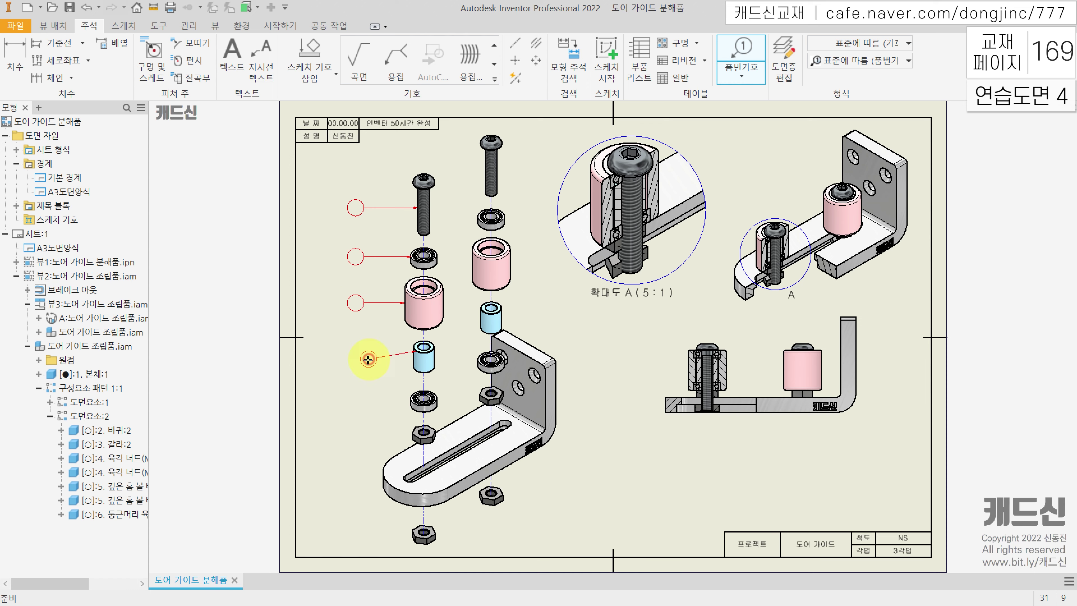
pyautogui.click(356, 351)
# Add balloons for the front stack's lower bearing, the upper hex nut and the bracket body, in the same vertical column
pyautogui.click(410, 402)
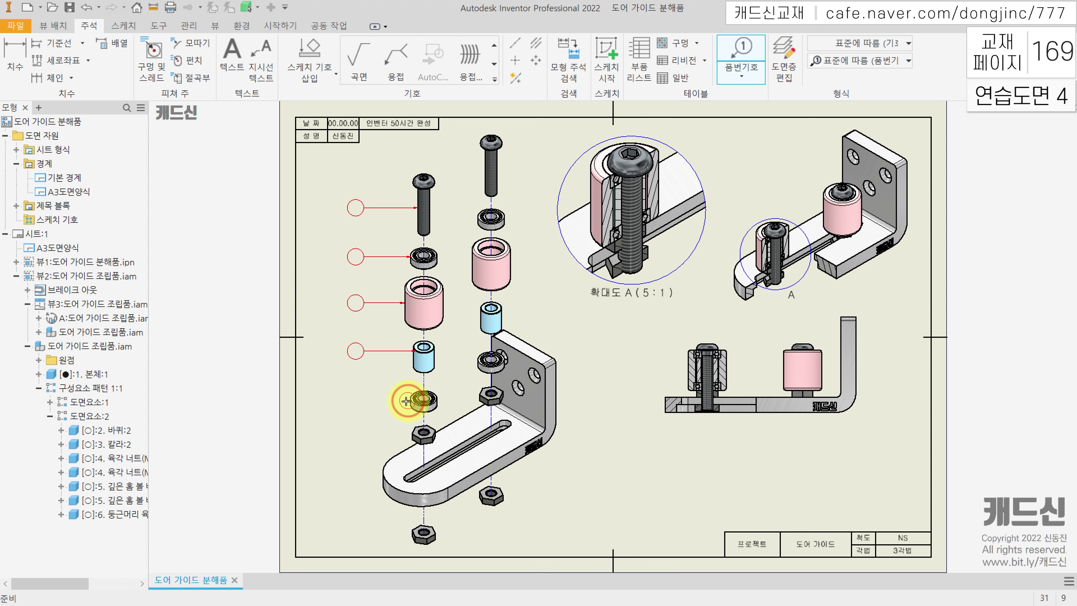
pyautogui.click(355, 399)
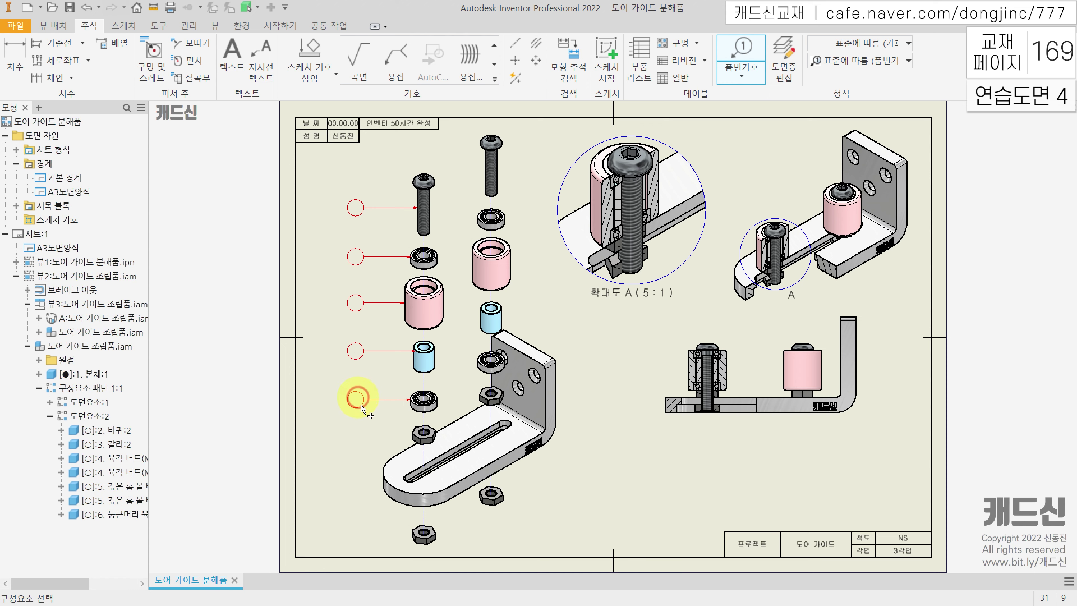
pyautogui.click(420, 434)
pyautogui.click(357, 433)
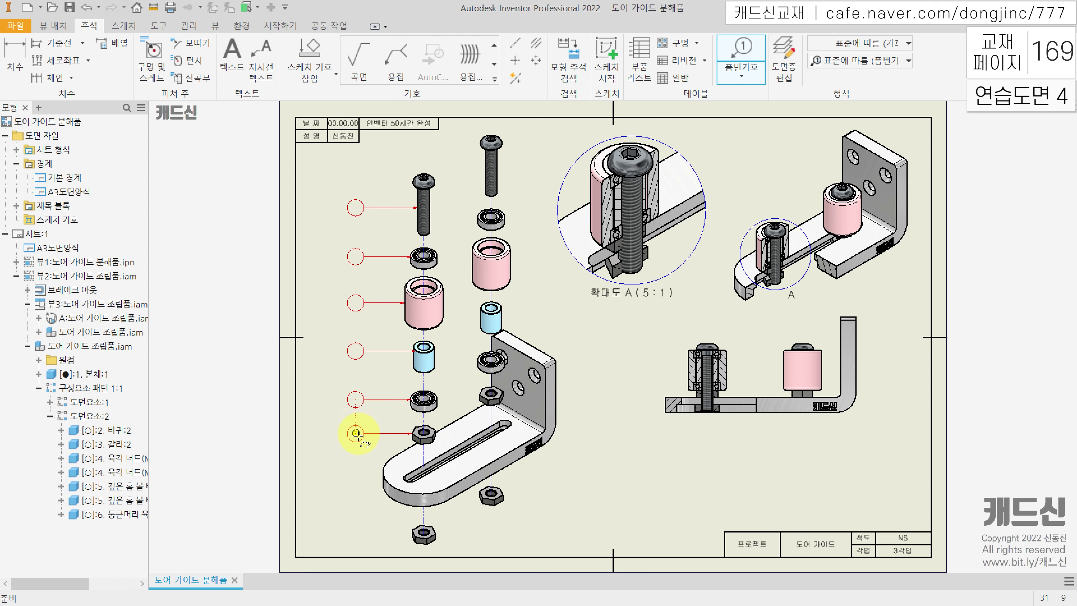
pyautogui.click(382, 469)
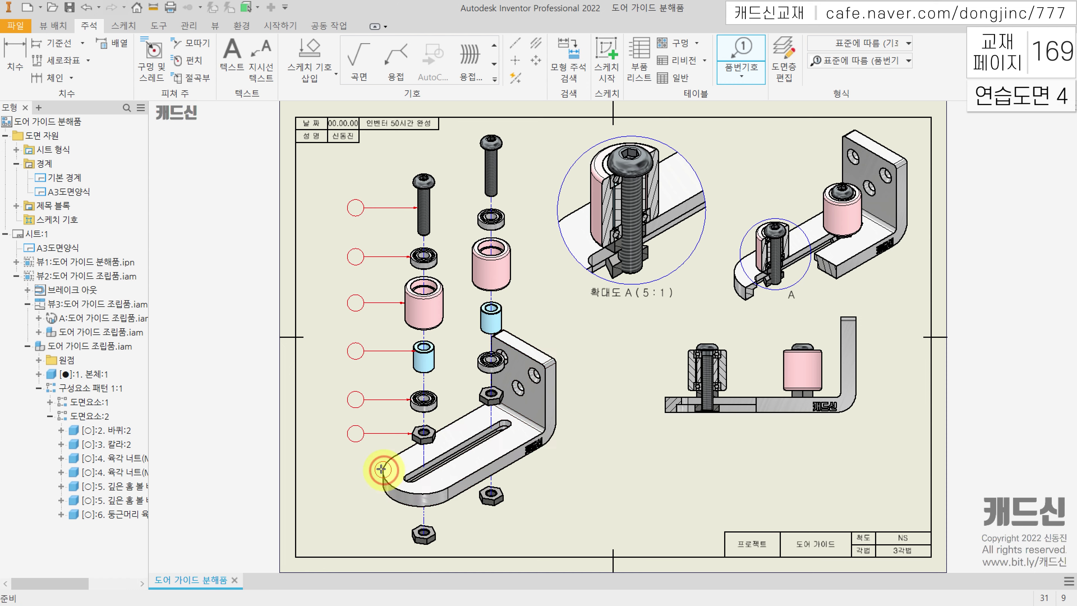
pyautogui.click(356, 471)
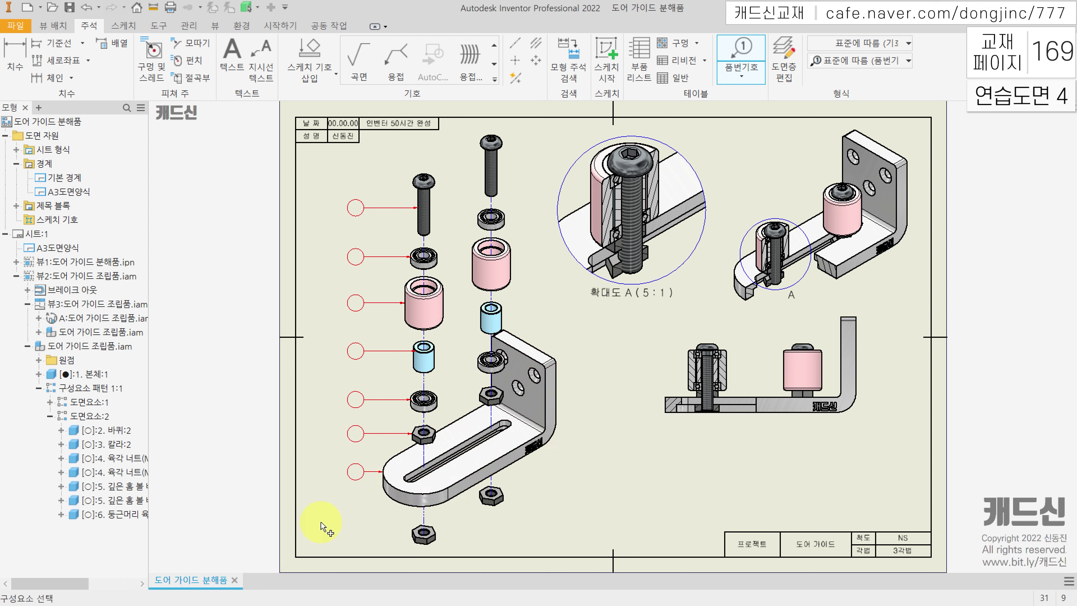
pyautogui.press('Escape')
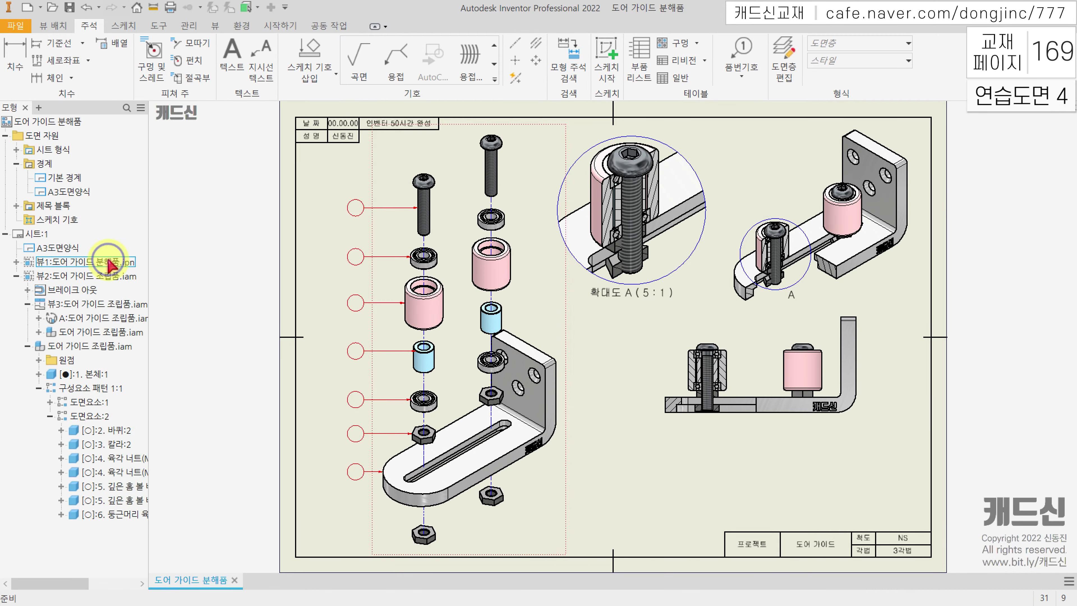
# Open the exploded view's BOM, import the customization file BOM 설정(2022), and enlarge the window to show all columns
pyautogui.rightClick(125, 268)
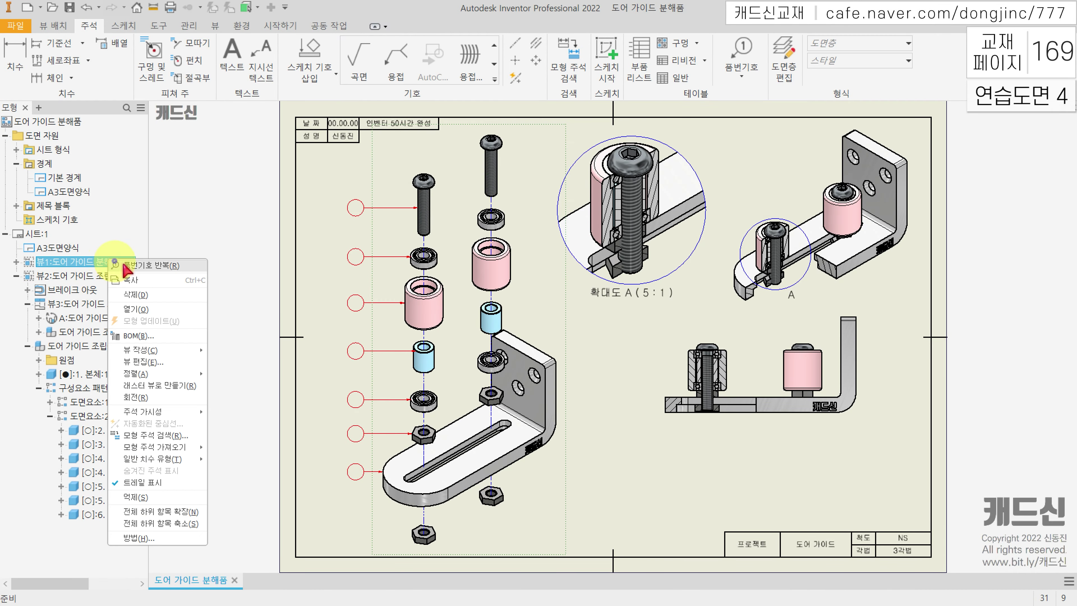
pyautogui.click(157, 336)
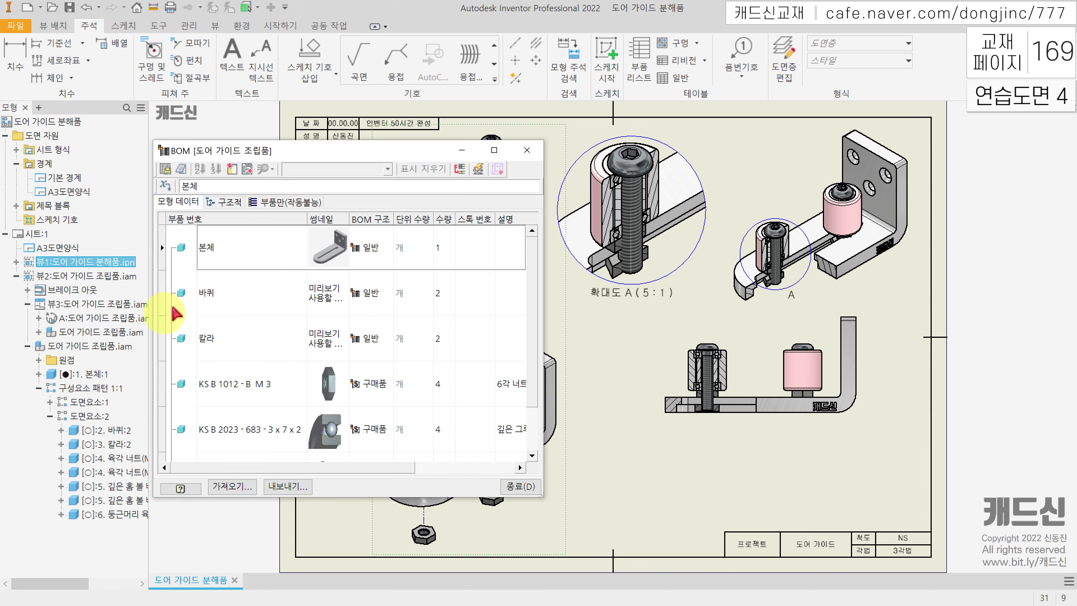
pyautogui.click(236, 488)
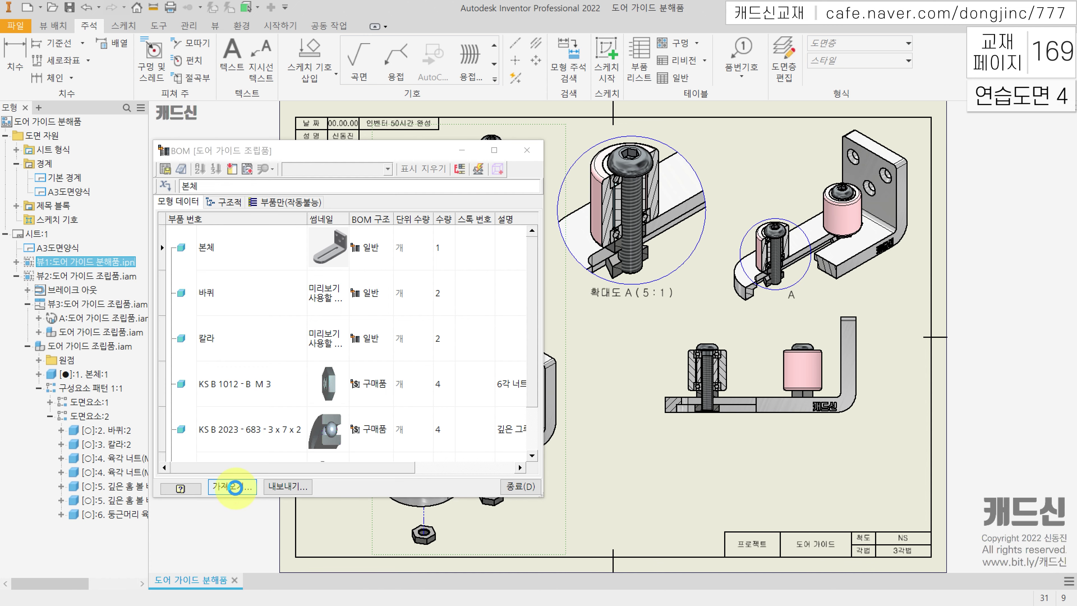
pyautogui.click(315, 401)
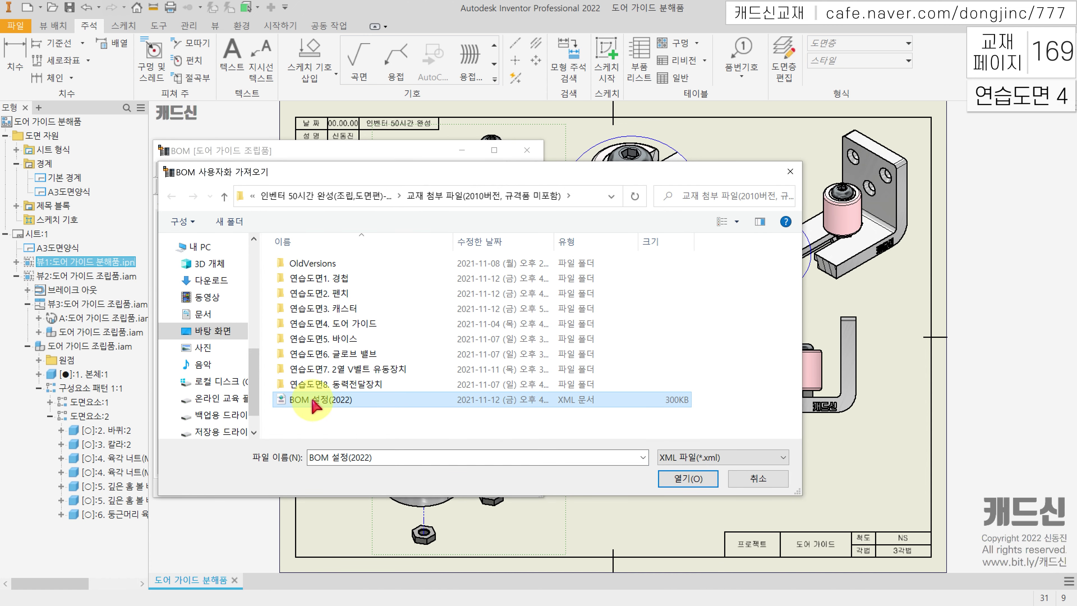
pyautogui.click(691, 478)
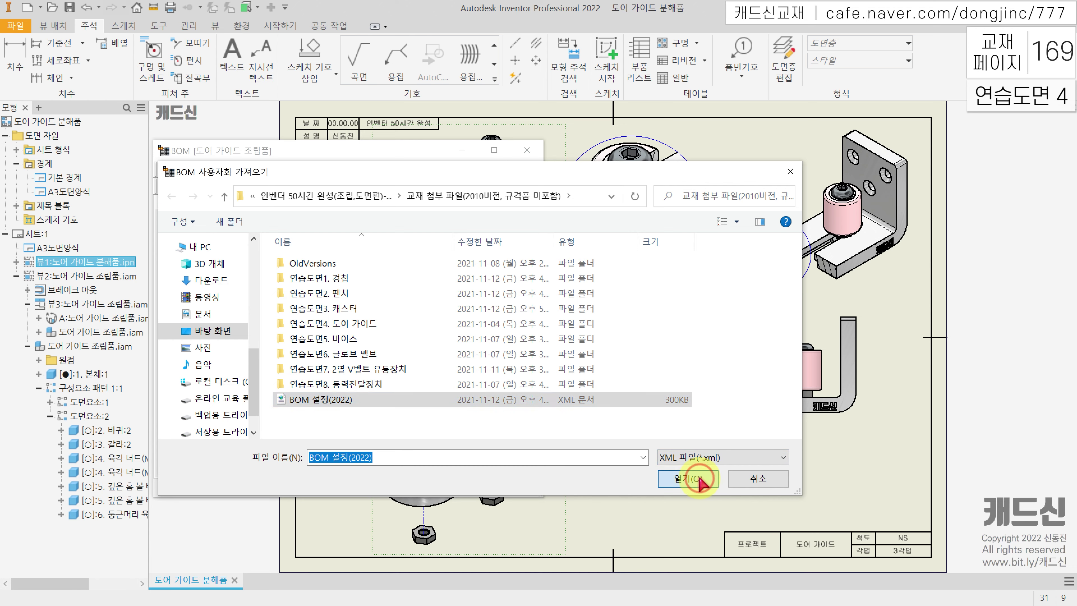
pyautogui.moveTo(542, 495); pyautogui.dragTo(766, 541)
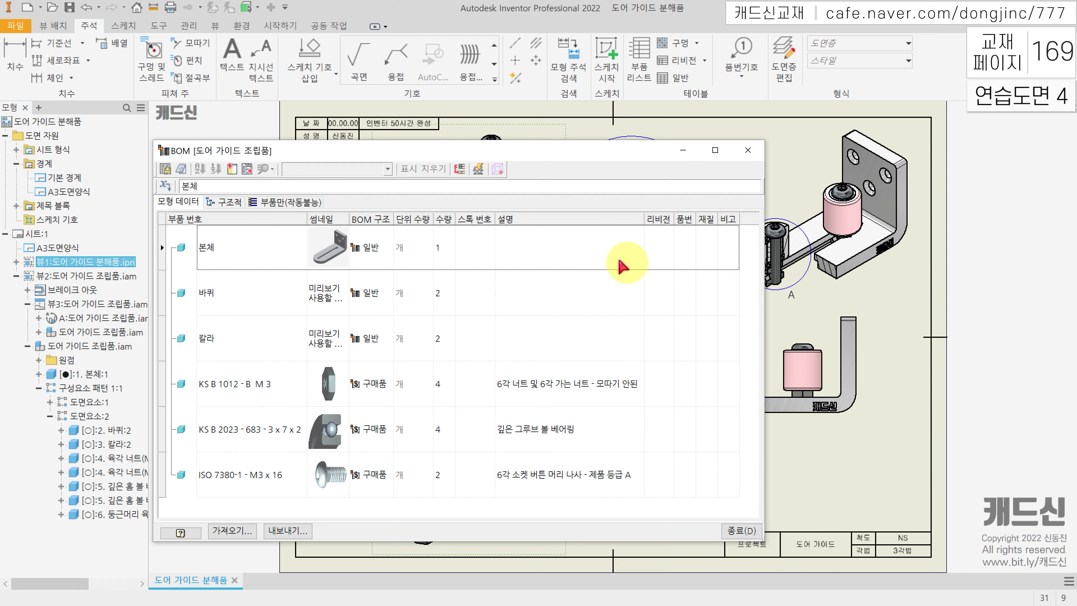
# In the structured BOM, set the 품번 values of 본체, 바퀴 and 칼라 to 1, 2 and 3
pyautogui.click(226, 204)
pyautogui.click(462, 249)
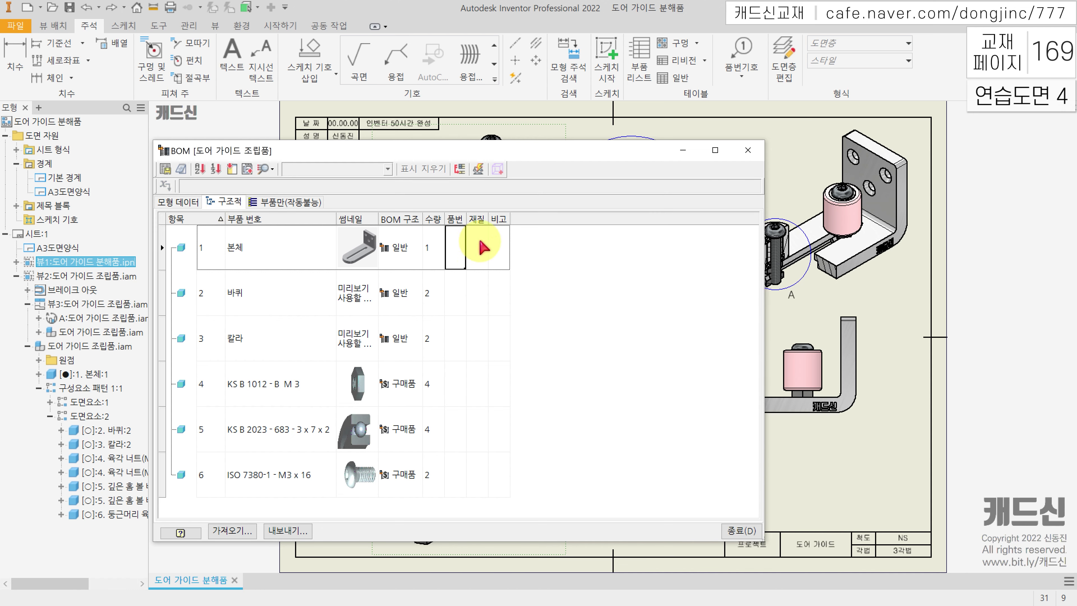
pyautogui.write('1')
pyautogui.press('Return')
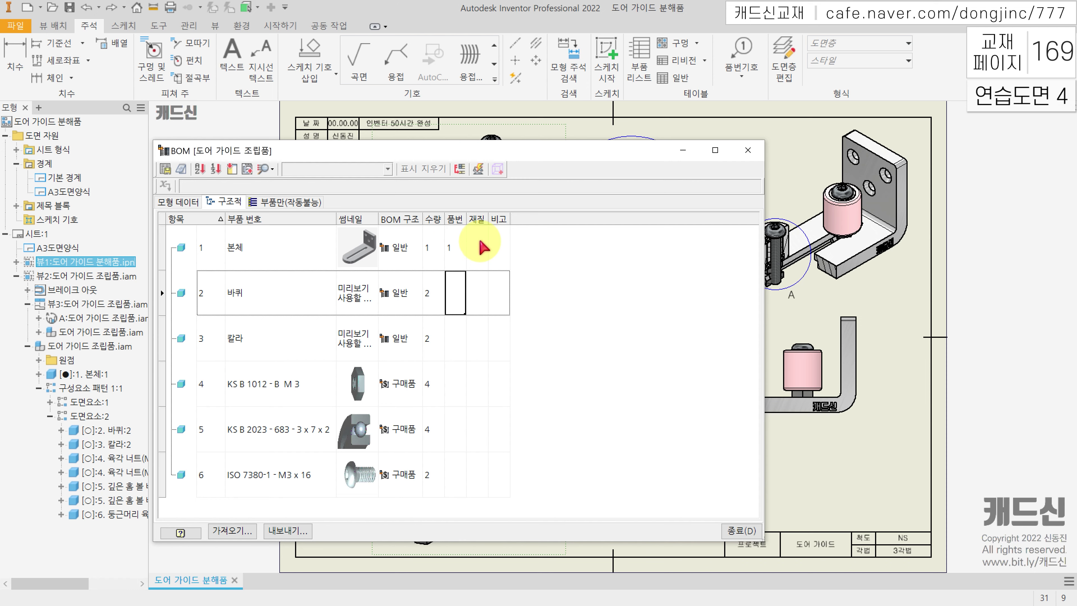
pyautogui.write('2')
pyautogui.press('Return')
pyautogui.write('3')
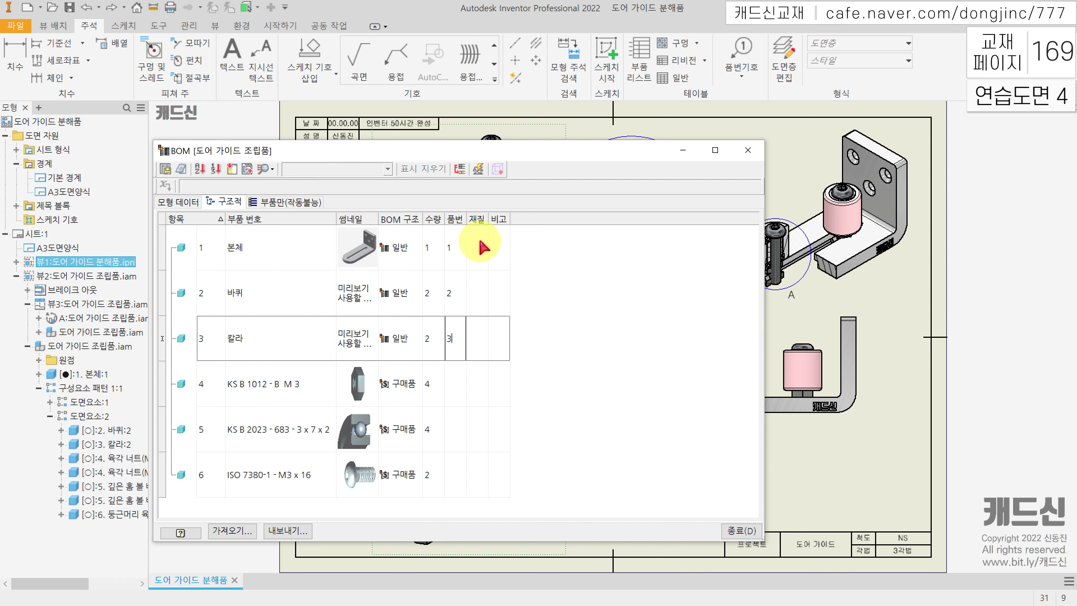
pyautogui.press('Return')
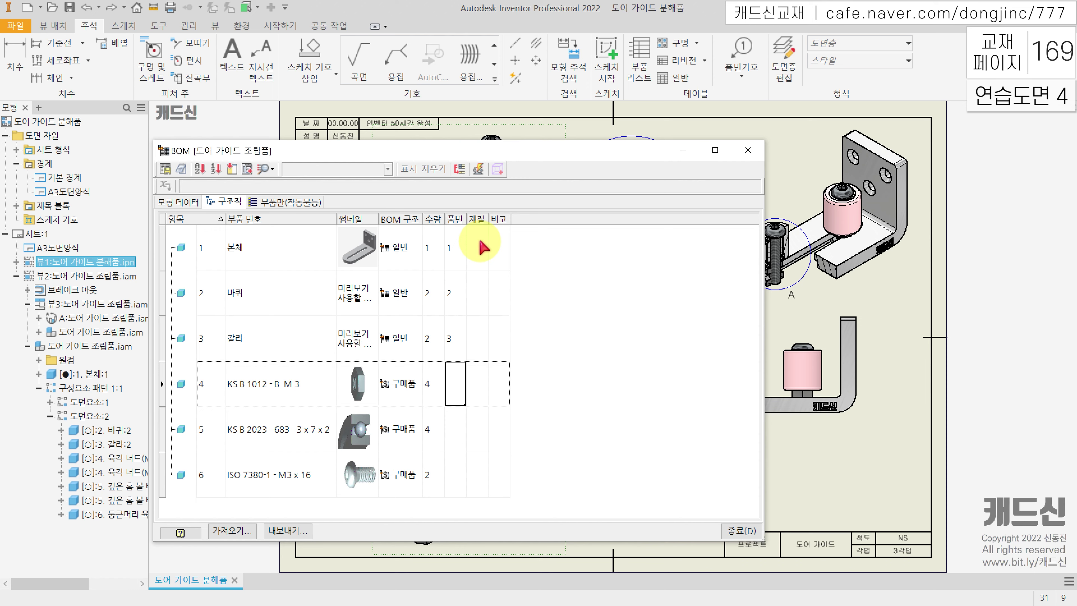
# Change the part number of the KS B 1012 nut to 육각 너트 and set its 품번 to 4
pyautogui.click(293, 382)
pyautogui.click(296, 383)
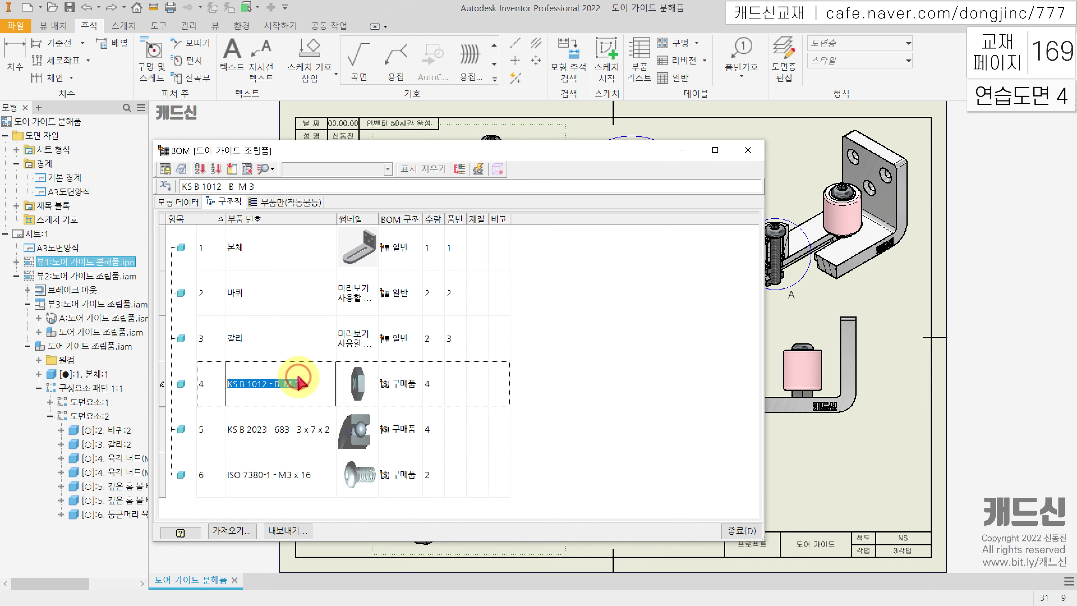
pyautogui.write('d')
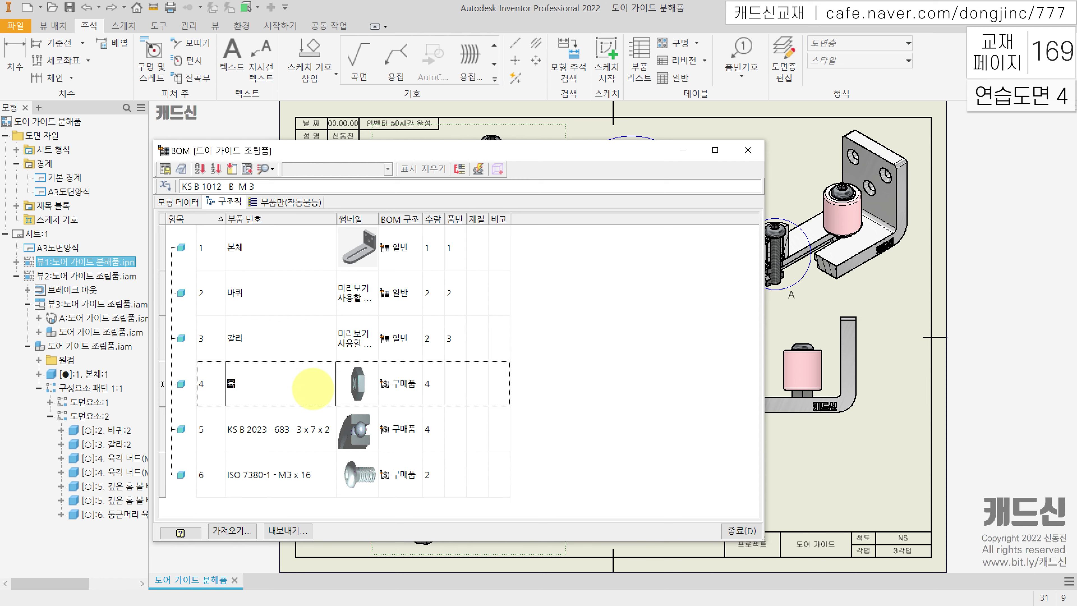
pyautogui.write('각 너트')
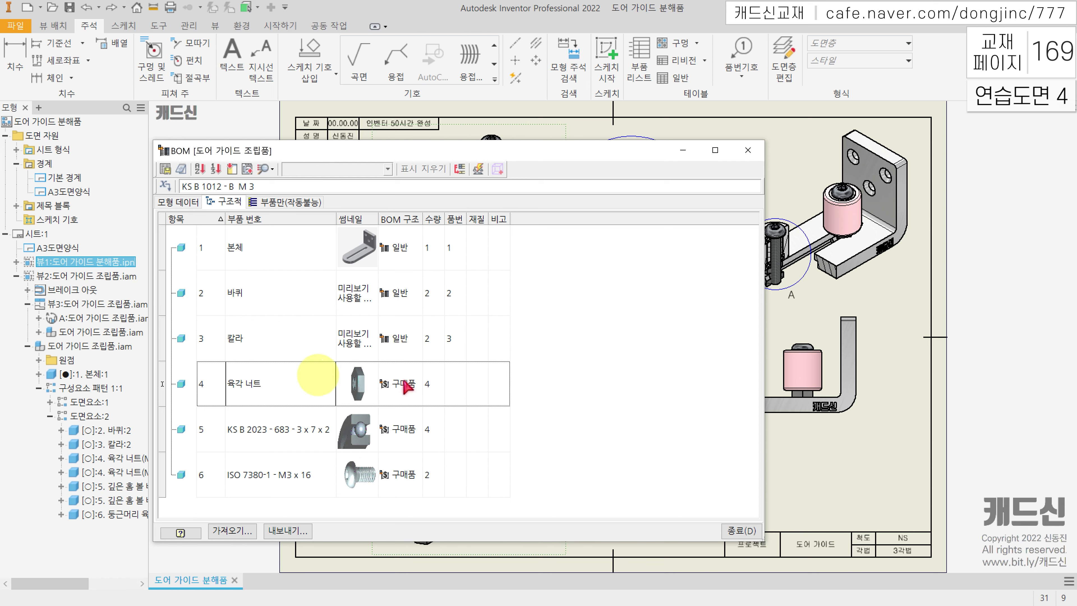
pyautogui.click(456, 384)
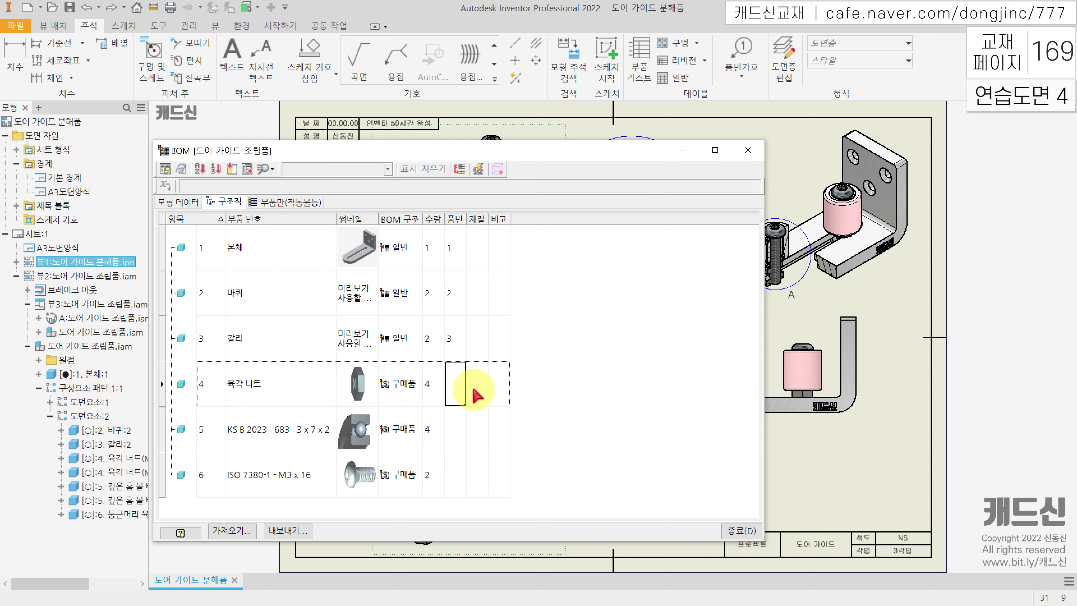
pyautogui.write('4')
pyautogui.press('Return')
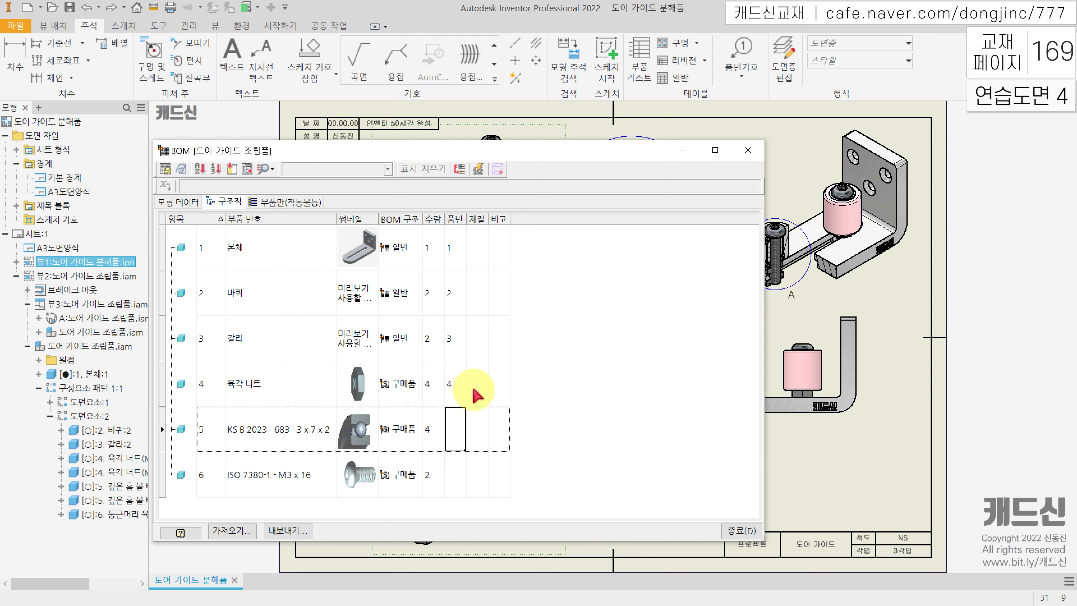
# Set the KS B 2023 bearing's 품번 to 5 and change its part number to 깊은 홈 볼 베어링
pyautogui.write('5')
pyautogui.click(307, 431)
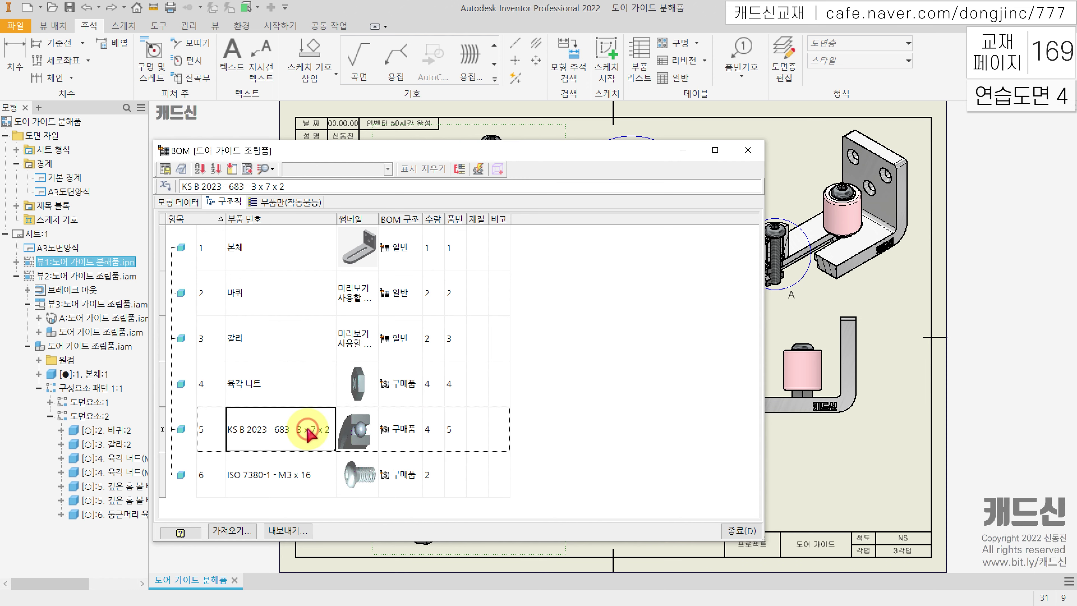
pyautogui.write('ㄱ')
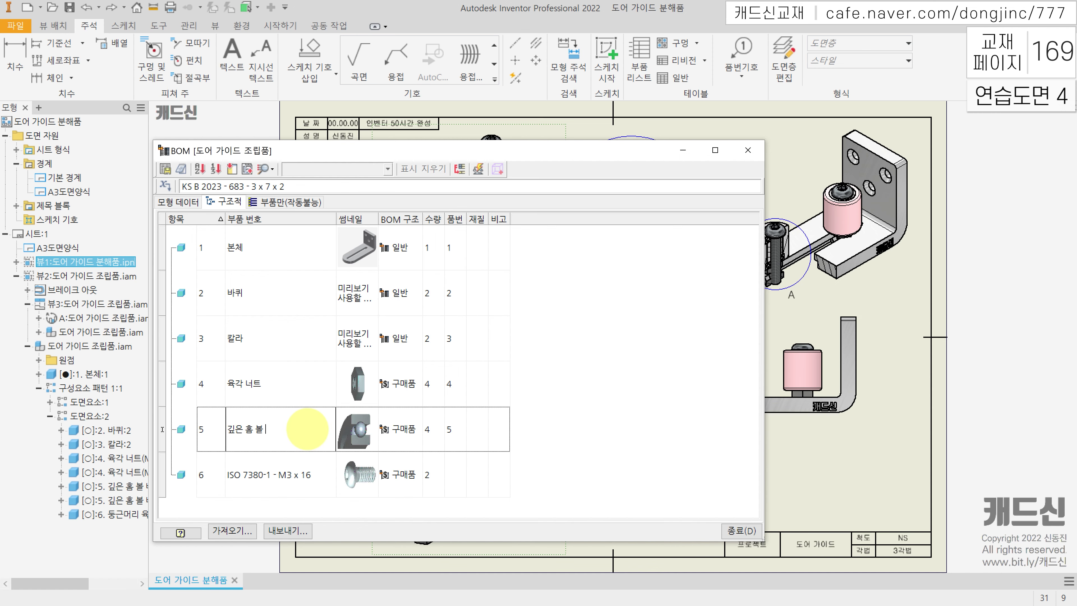
pyautogui.press('Return')
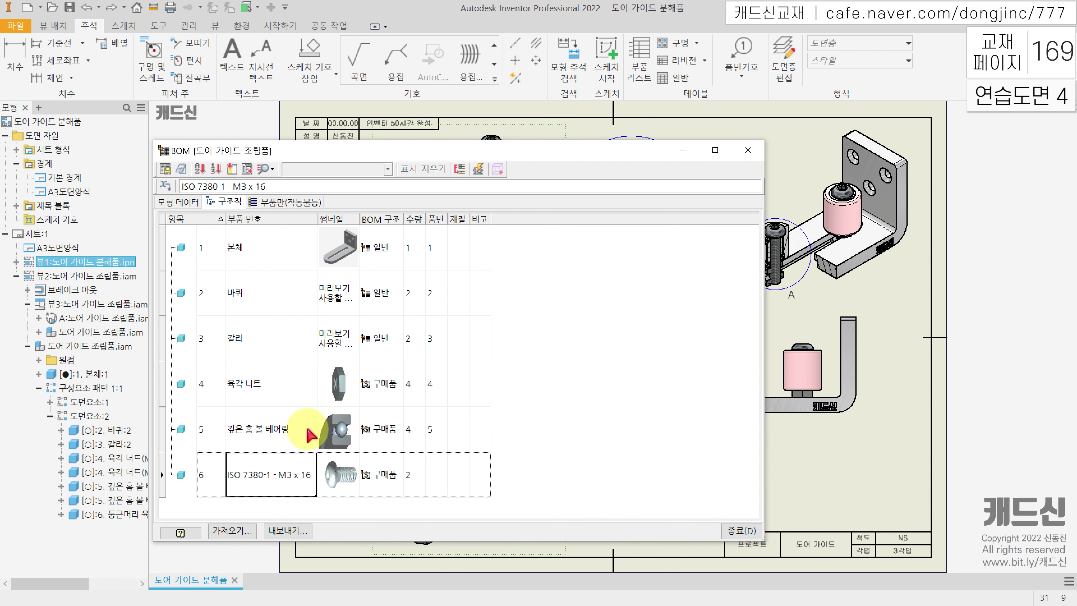
# Change the ISO 7380-1 bolt's part number to 둥근머리육각렌치볼트 and set its 품번 to 6
pyautogui.write('둥근ㅁ')
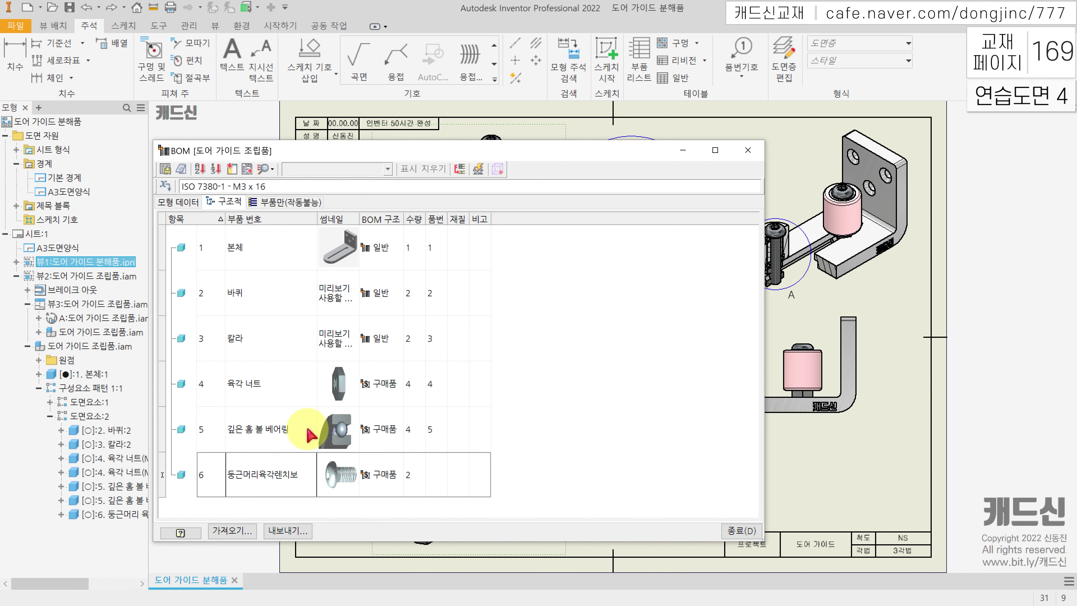
pyautogui.write('리육각렌치볼트')
pyautogui.click(437, 474)
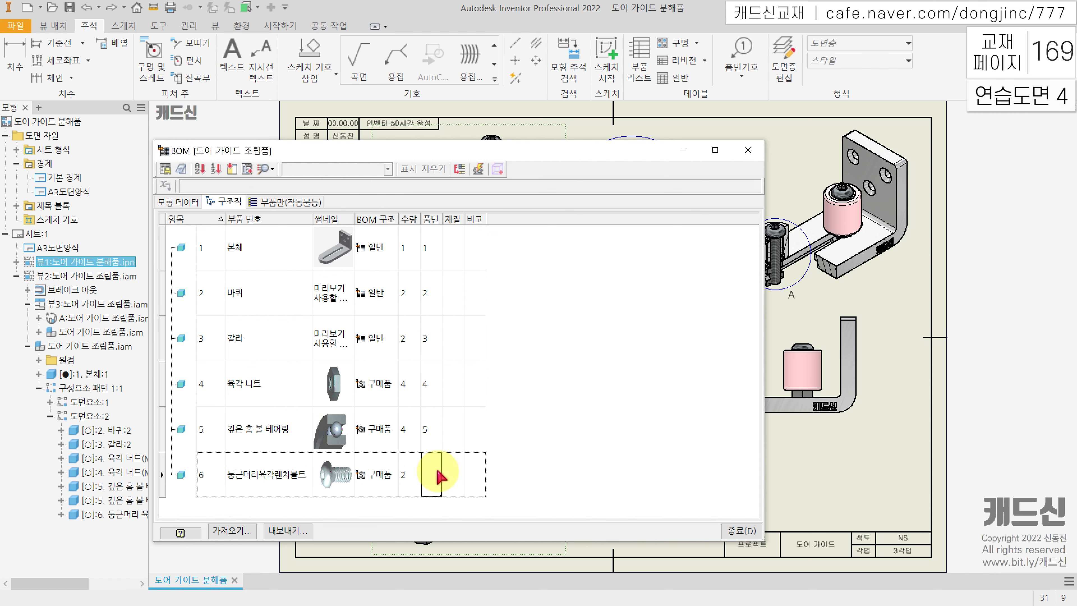
pyautogui.write('6')
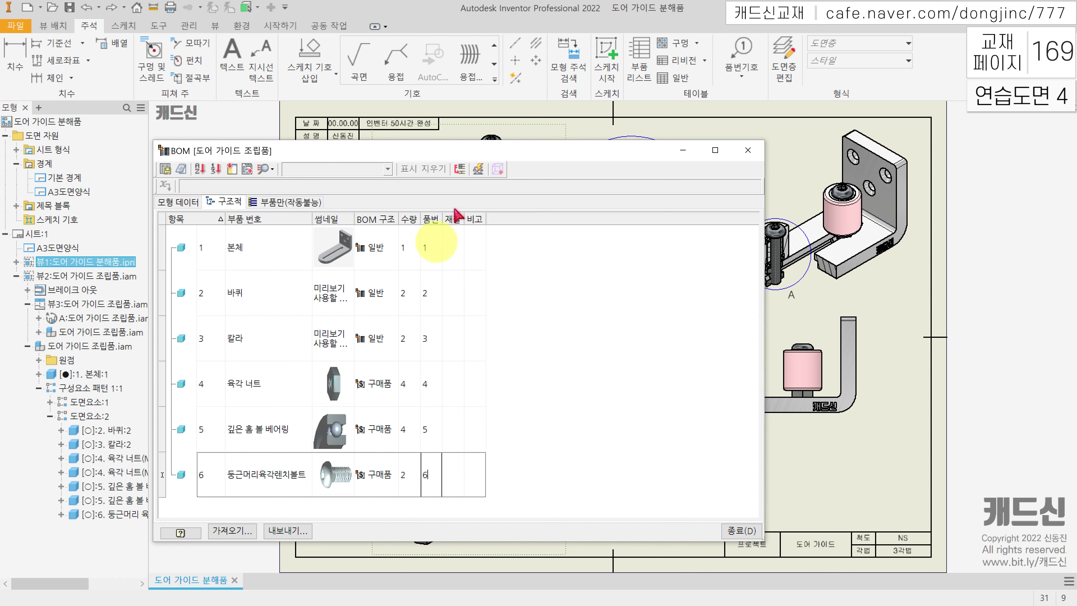
# Sort the structured BOM by 품번 in descending order
pyautogui.click(454, 241)
pyautogui.click(433, 234)
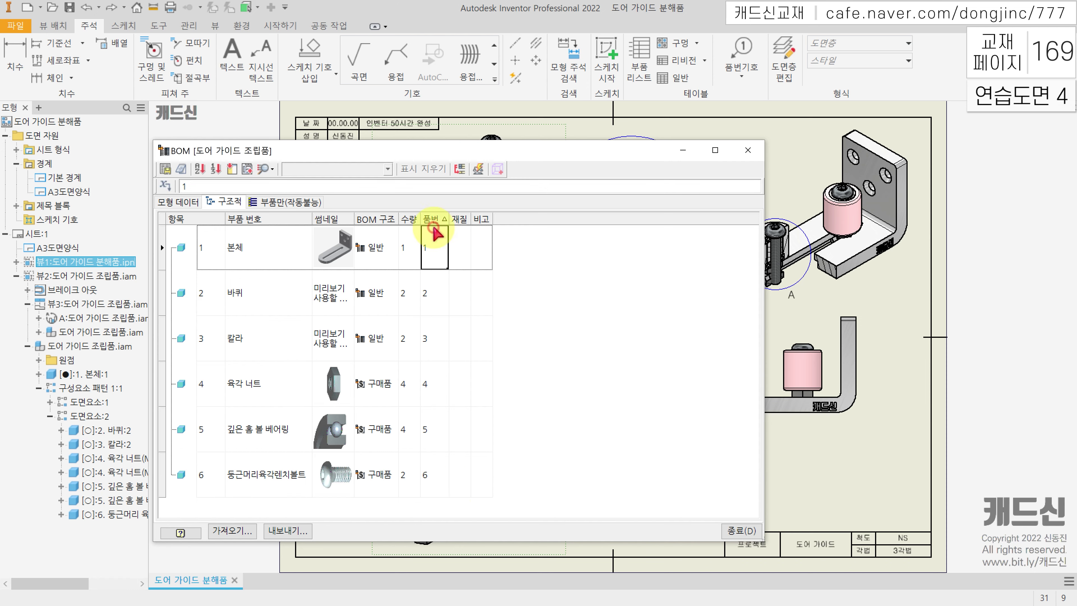
pyautogui.click(430, 219)
# Set the BOM's 재질 to STS304 for 본체, 칼라, 육각 너트 and 둥근머리육각렌치볼트, POM for 바퀴 and STB2 for the bearing
pyautogui.click(463, 473)
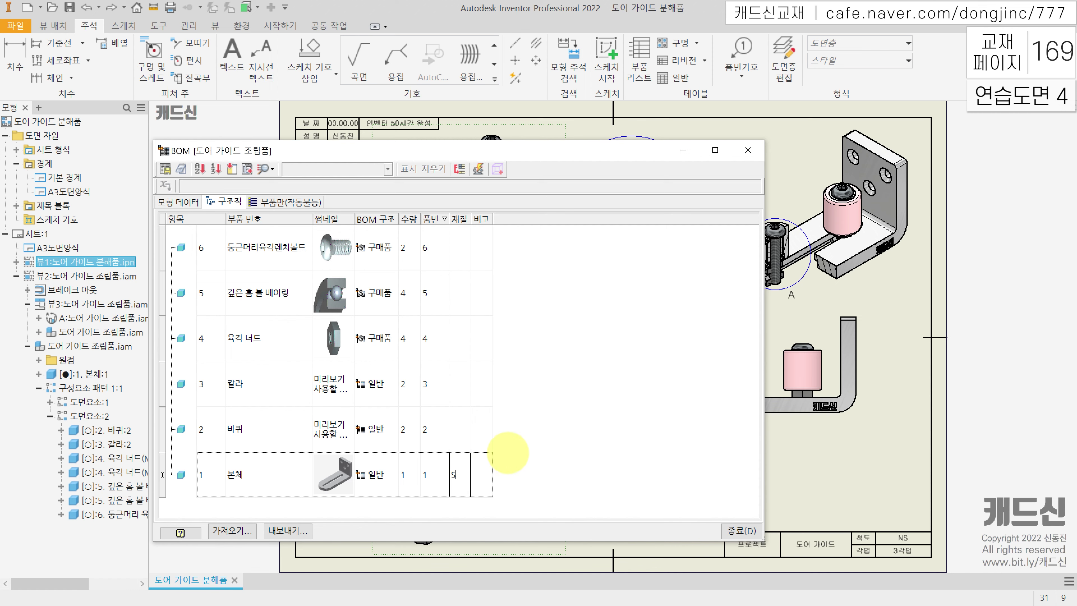
pyautogui.press('Up')
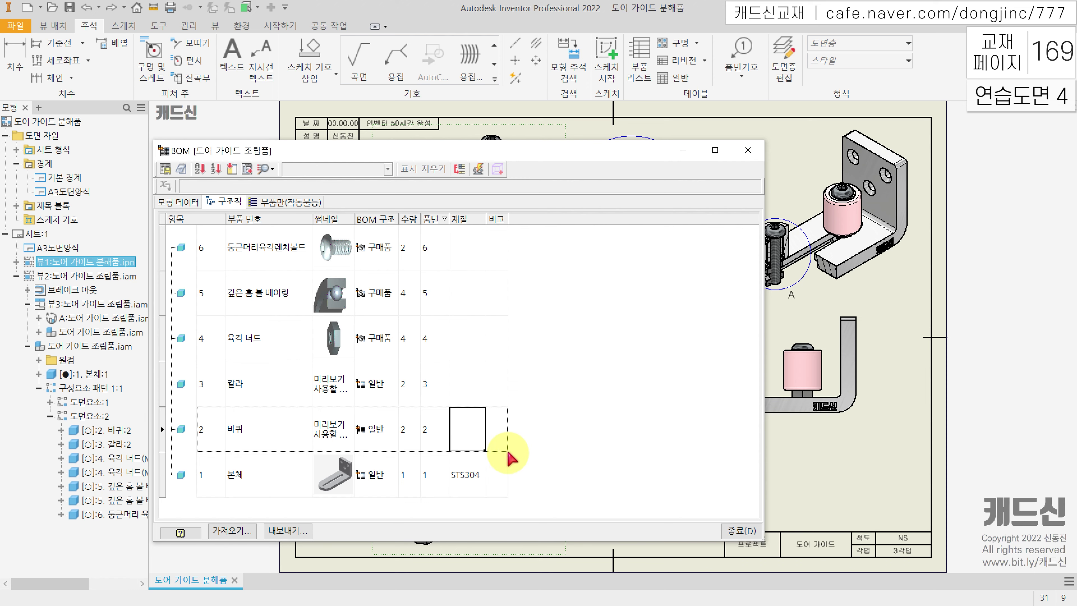
pyautogui.press('Up')
pyautogui.write('STS304')
pyautogui.press('Up')
pyautogui.write('ㅜ')
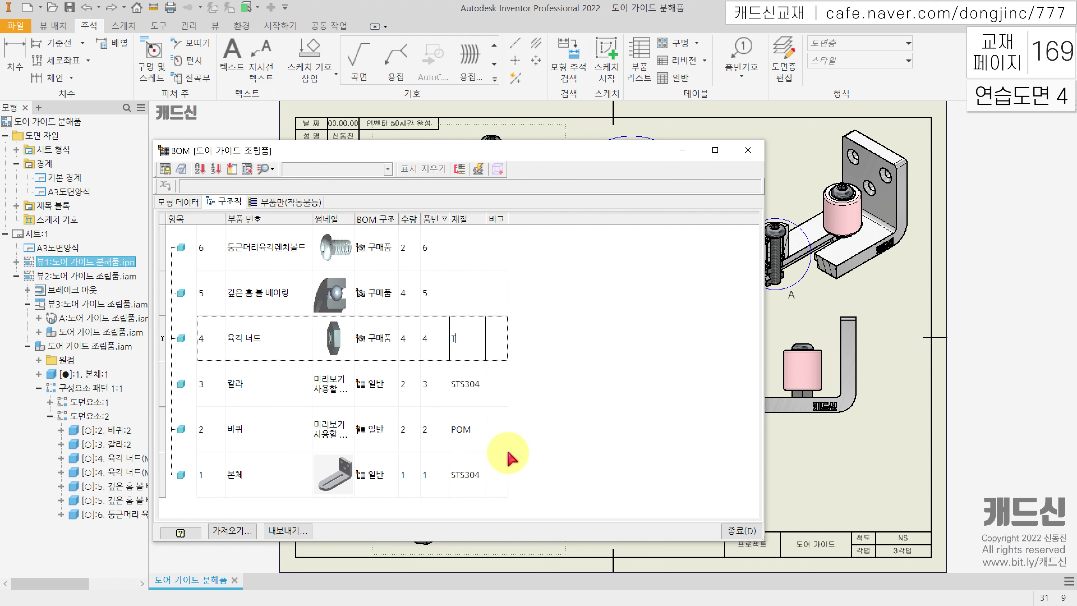
pyautogui.press('Up')
pyautogui.write('ST')
pyautogui.press('Up')
pyautogui.write('STS')
# Enter the 비고 values M3x16L for the bolt, 683 for the bearing and M3 for the nut, and close the BOM
pyautogui.press('Tab')
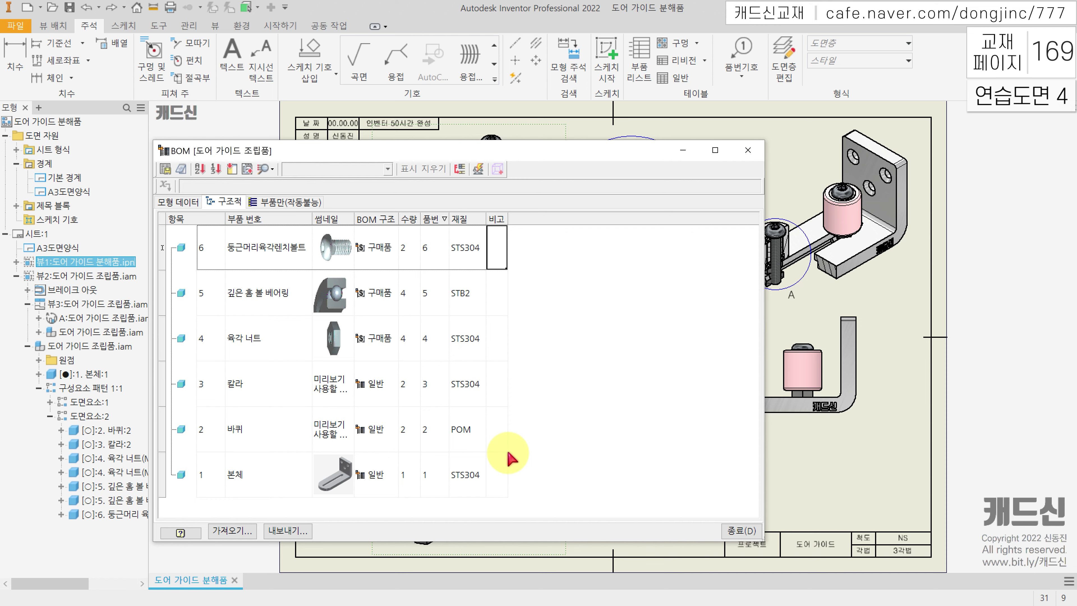
pyautogui.write('M')
pyautogui.write('3x16L')
pyautogui.press('Return')
pyautogui.write('683')
pyautogui.press('Return')
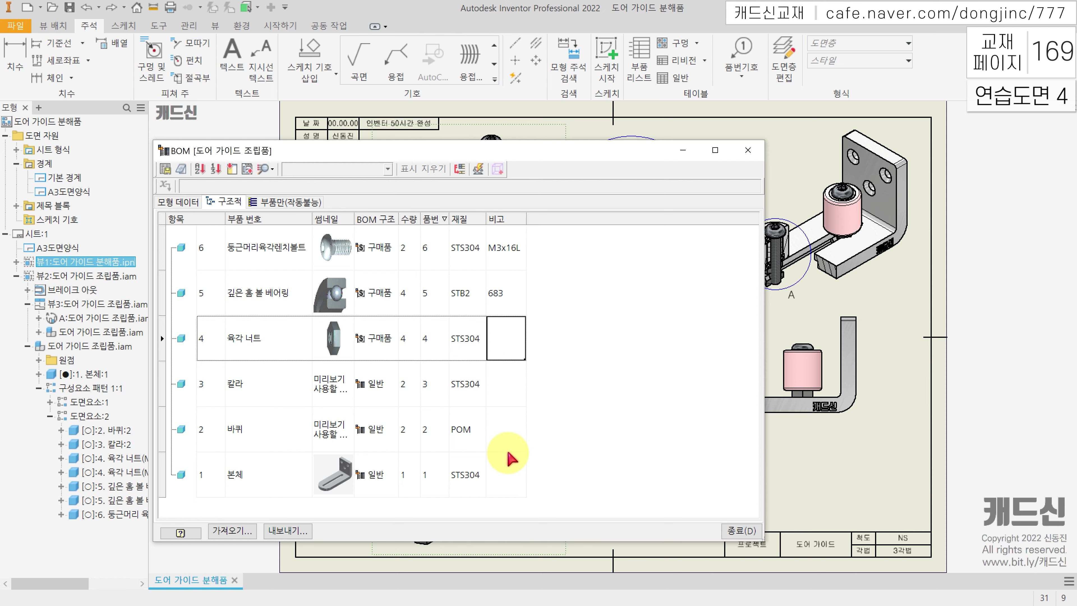
pyautogui.write('M3')
pyautogui.press('Return')
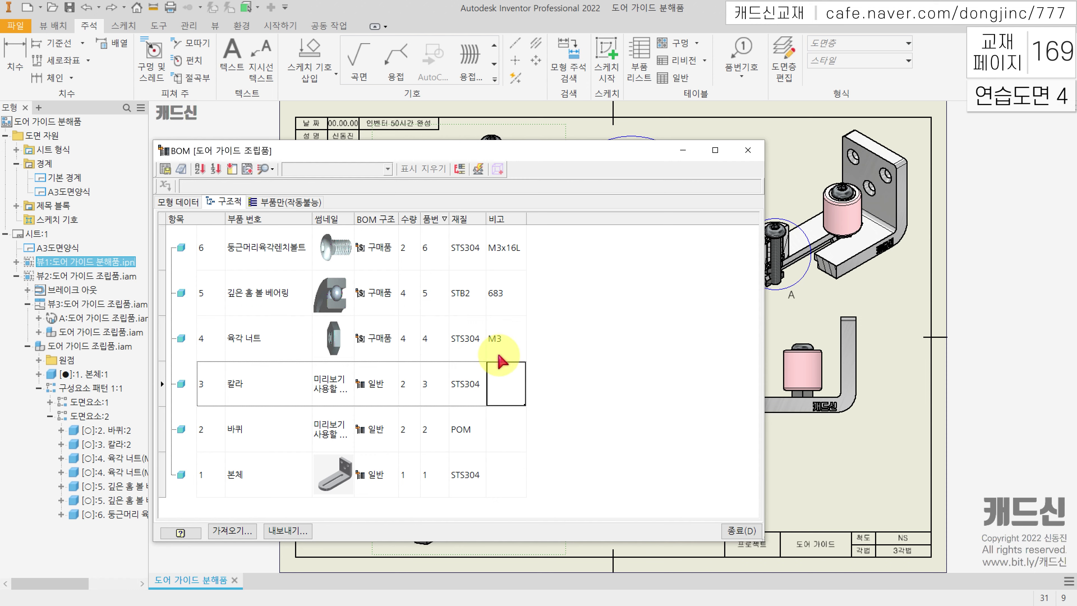
pyautogui.click(743, 530)
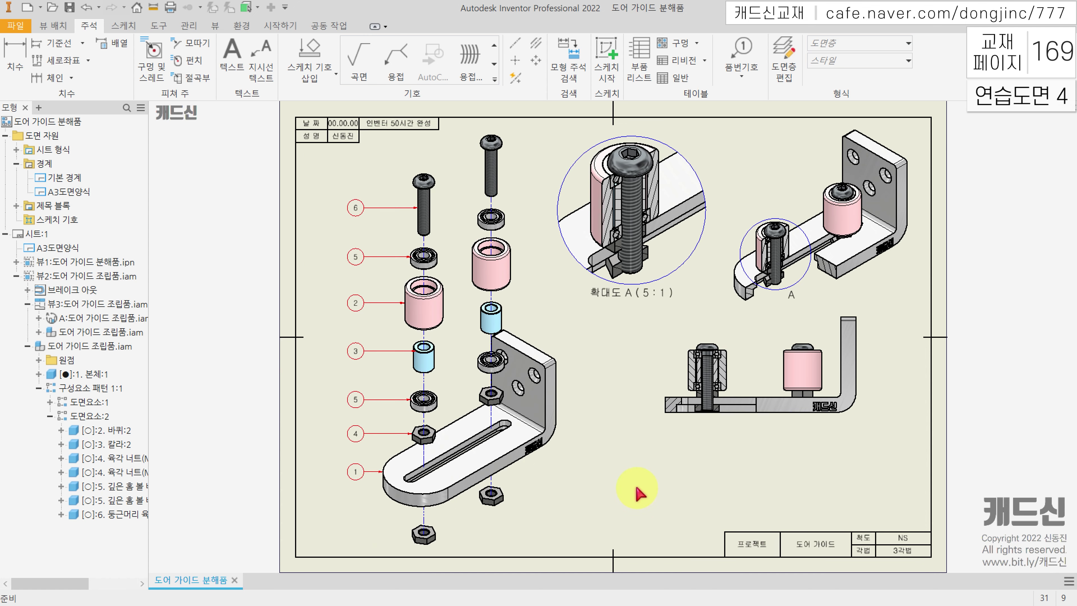
# Insert a parts list from the exploded view and place it directly above the title block at the sheet's right border
pyautogui.click(369, 207)
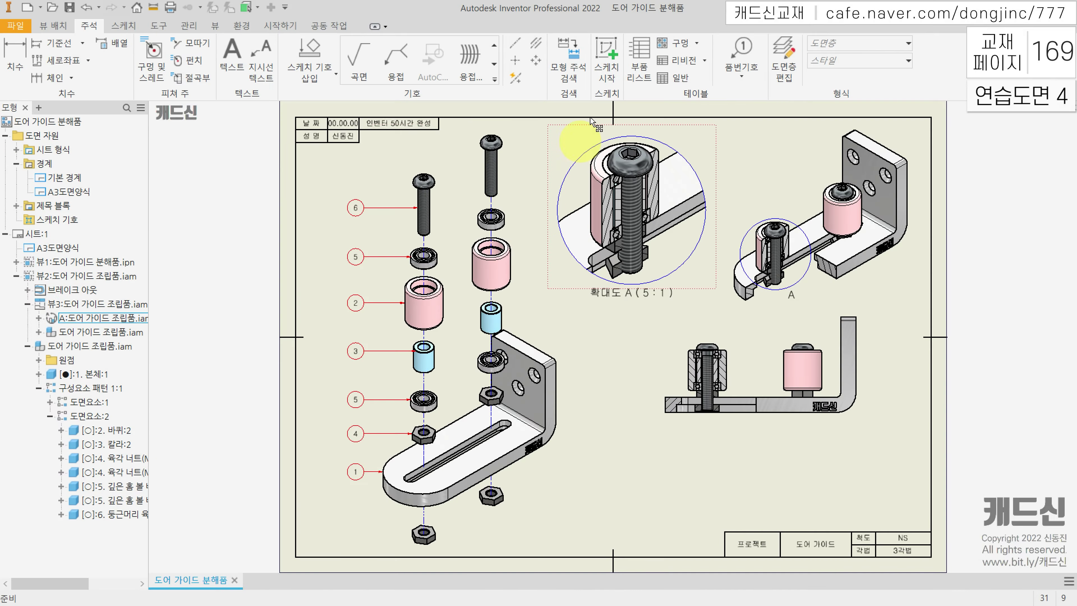
pyautogui.click(640, 63)
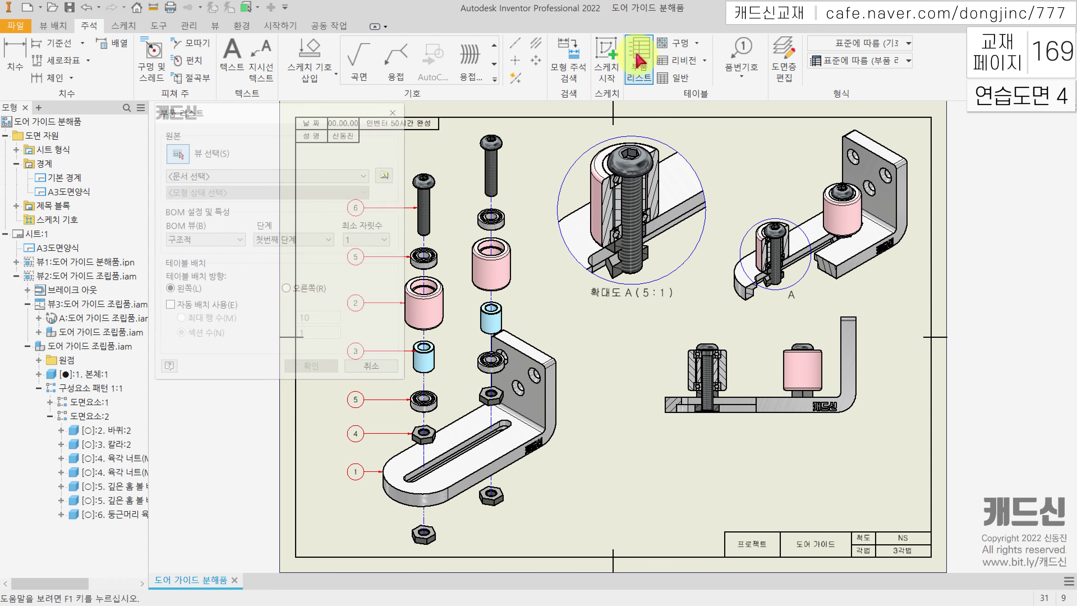
pyautogui.click(553, 324)
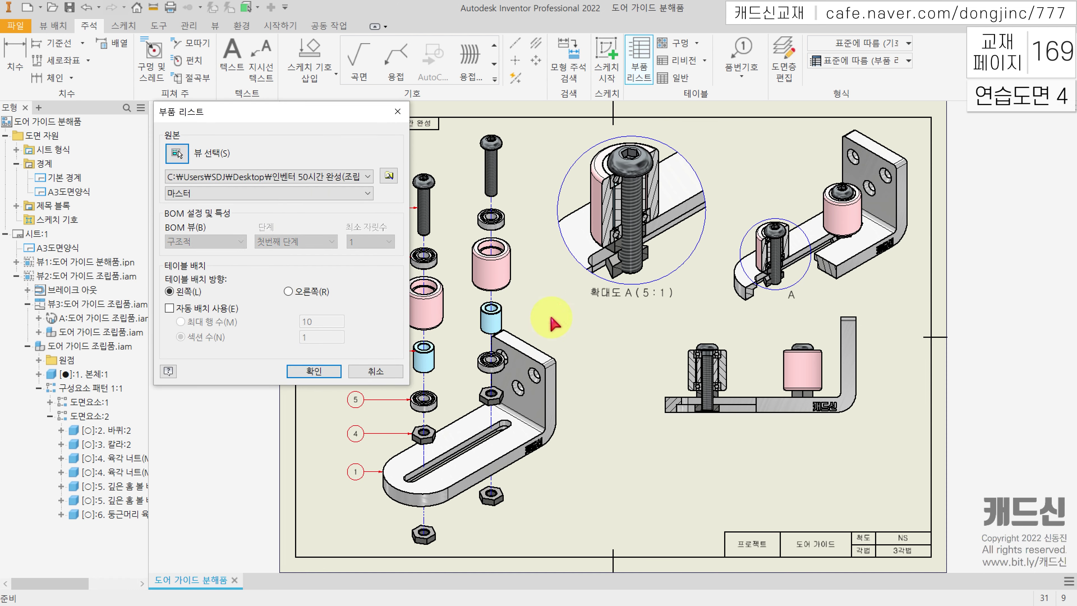
pyautogui.click(322, 372)
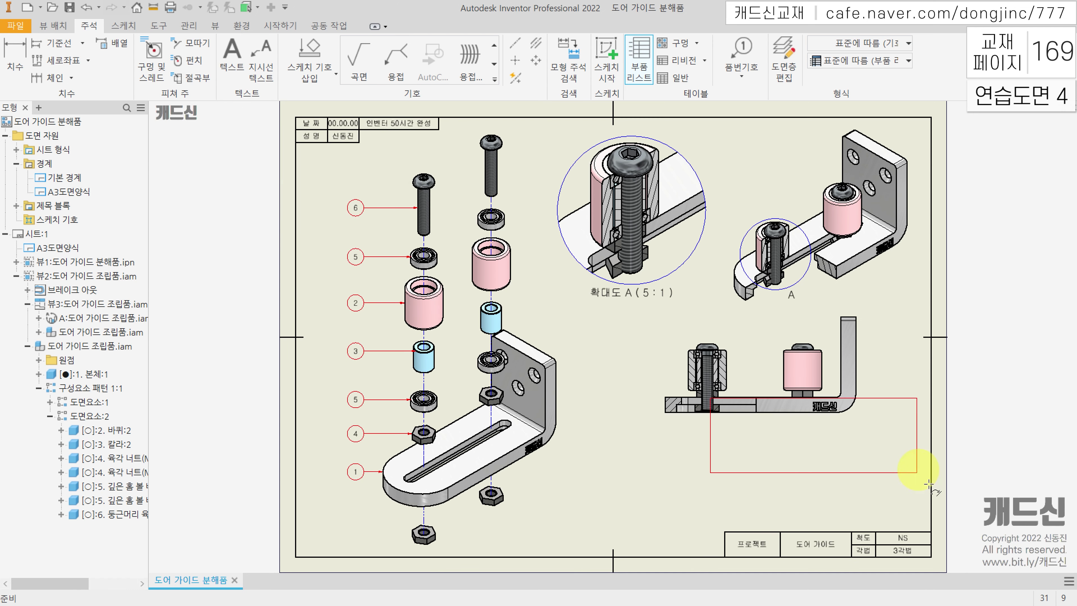
pyautogui.click(929, 533)
# Widen the parts list's 품명 column so that 둥근머리육각렌치볼트 fits on one line
pyautogui.moveTo(857, 531); pyautogui.dragTo(773, 477, button='middle')
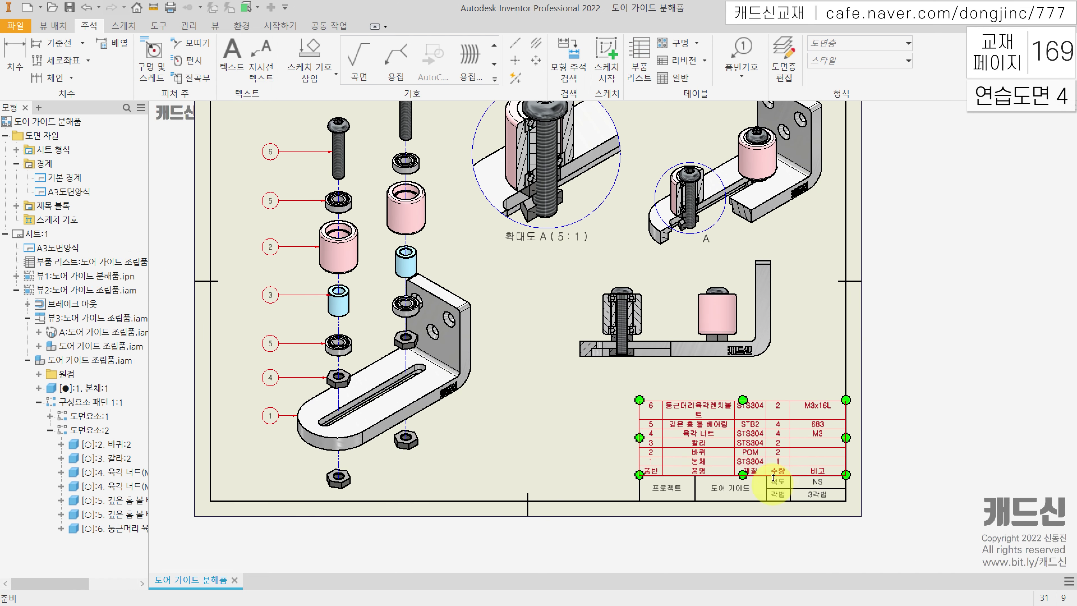
pyautogui.scroll(-3, 773, 477)
pyautogui.scroll(-3, 598, 542)
pyautogui.click(627, 426)
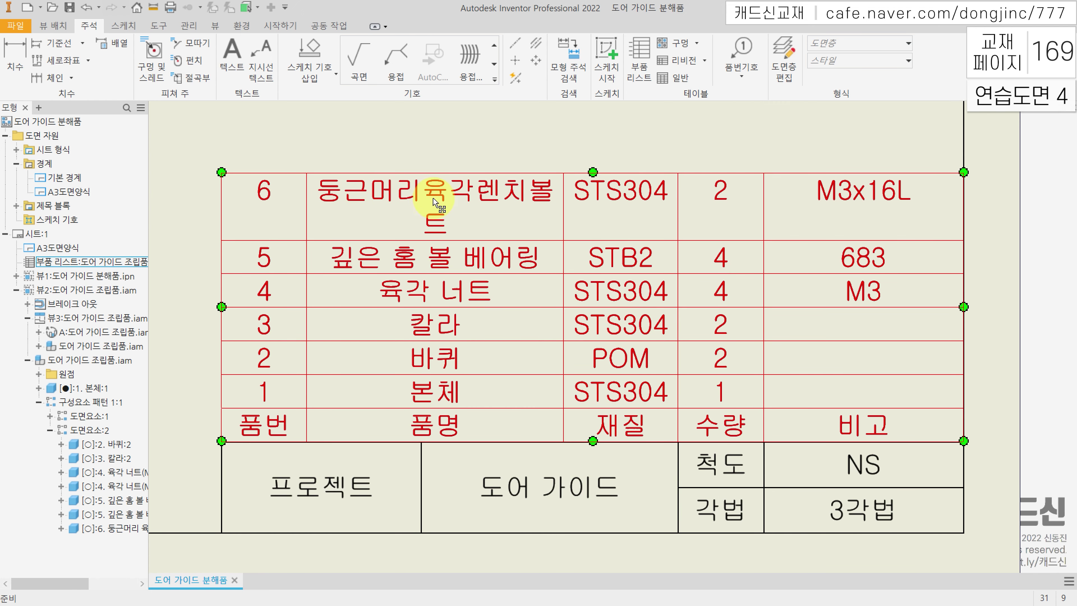
pyautogui.press('Escape')
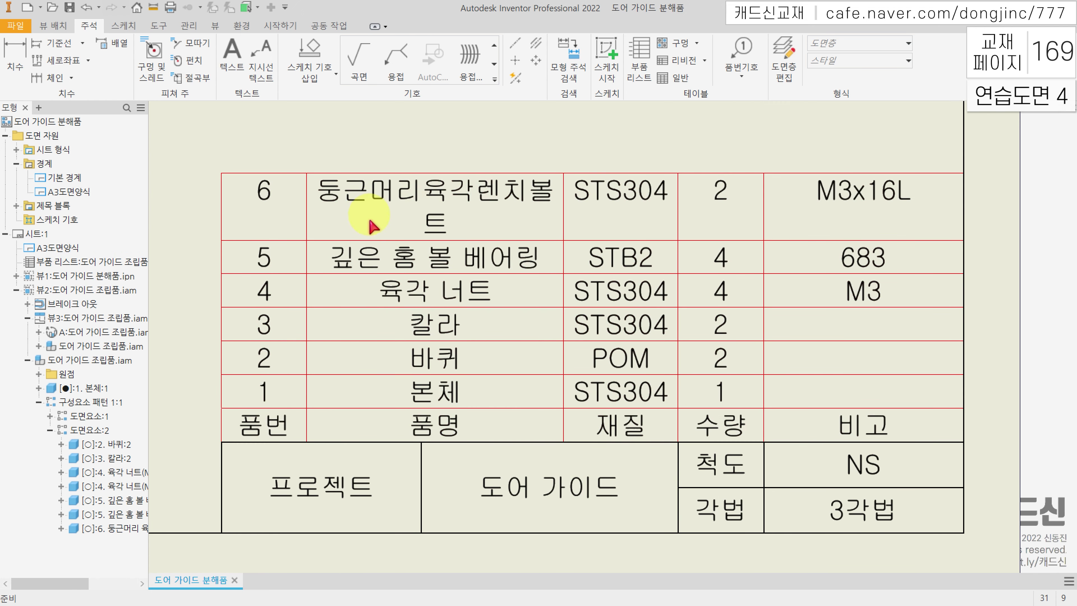
pyautogui.click(376, 329)
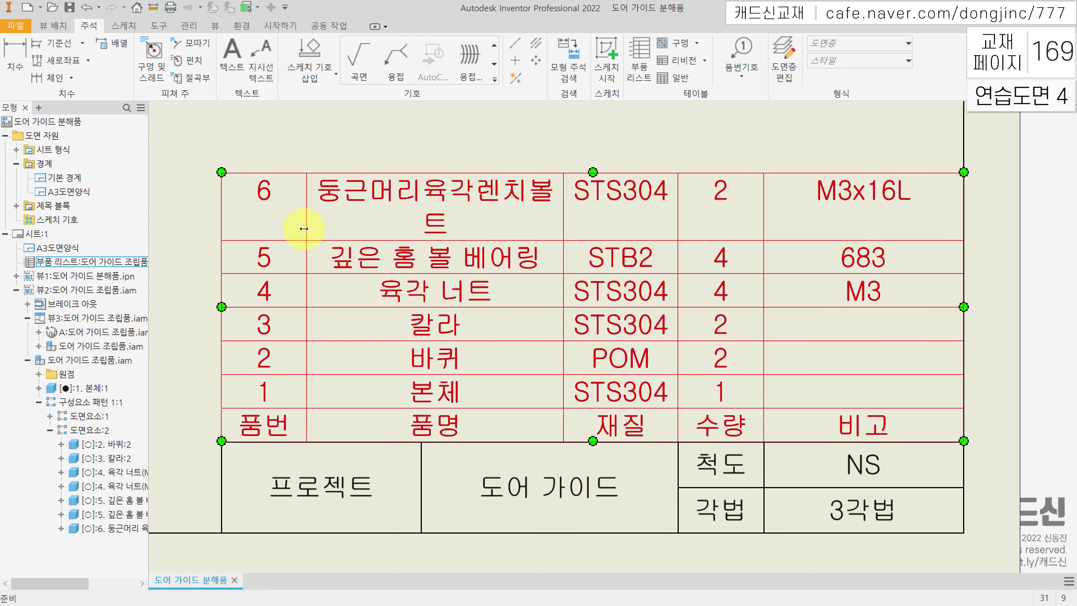
pyautogui.moveTo(307, 187); pyautogui.dragTo(282, 211)
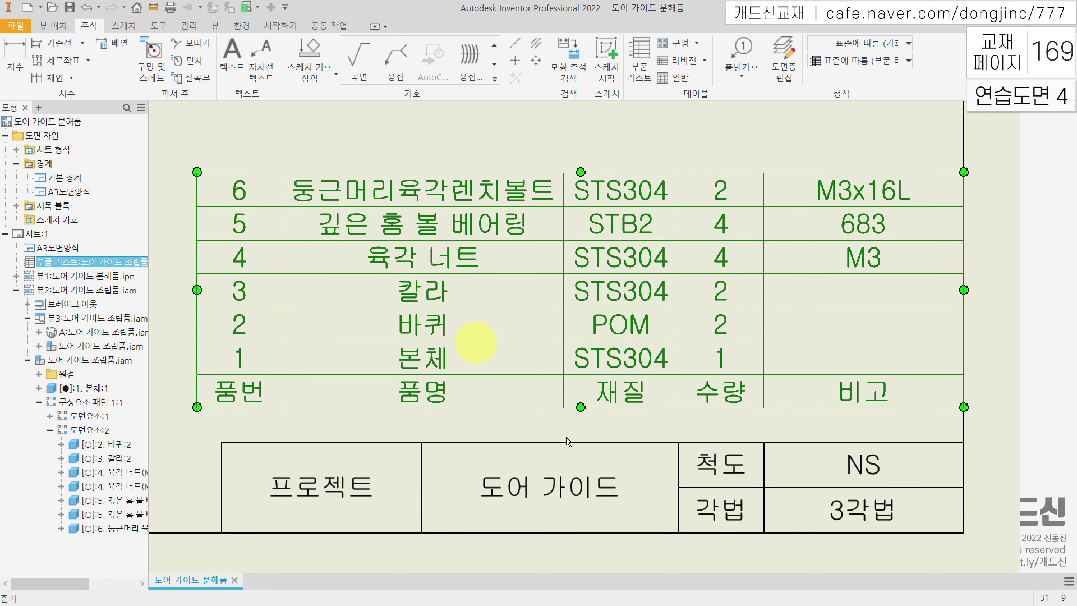
# Move the parts list down onto the title block and narrow its 품번 column to align both left edges
pyautogui.moveTo(430, 354); pyautogui.dragTo(430, 389)
pyautogui.moveTo(198, 346); pyautogui.dragTo(223, 351)
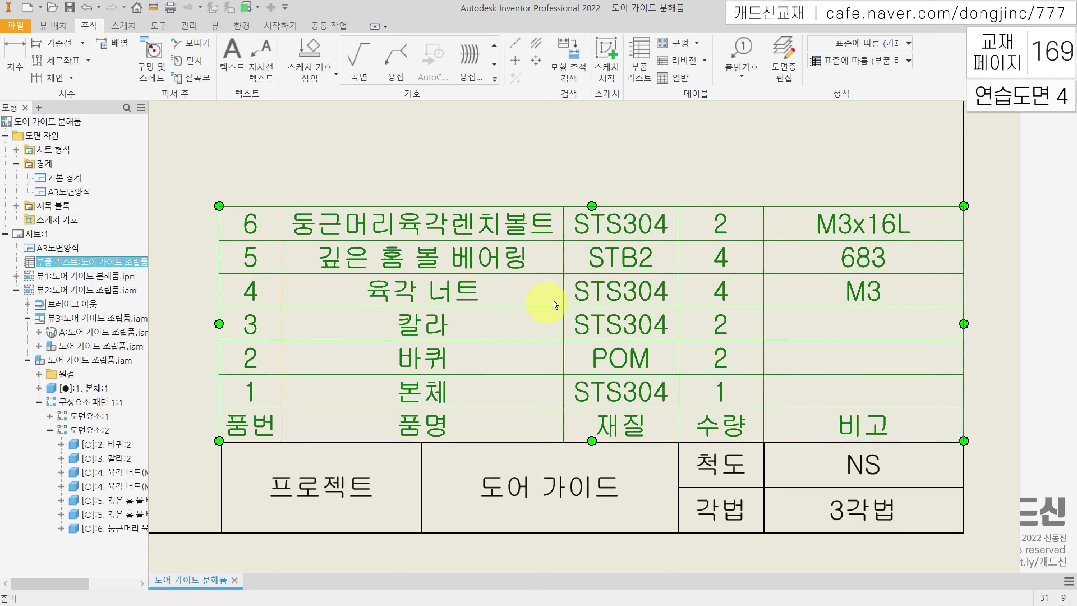
pyautogui.moveTo(281, 326); pyautogui.dragTo(283, 325)
pyautogui.click(172, 300)
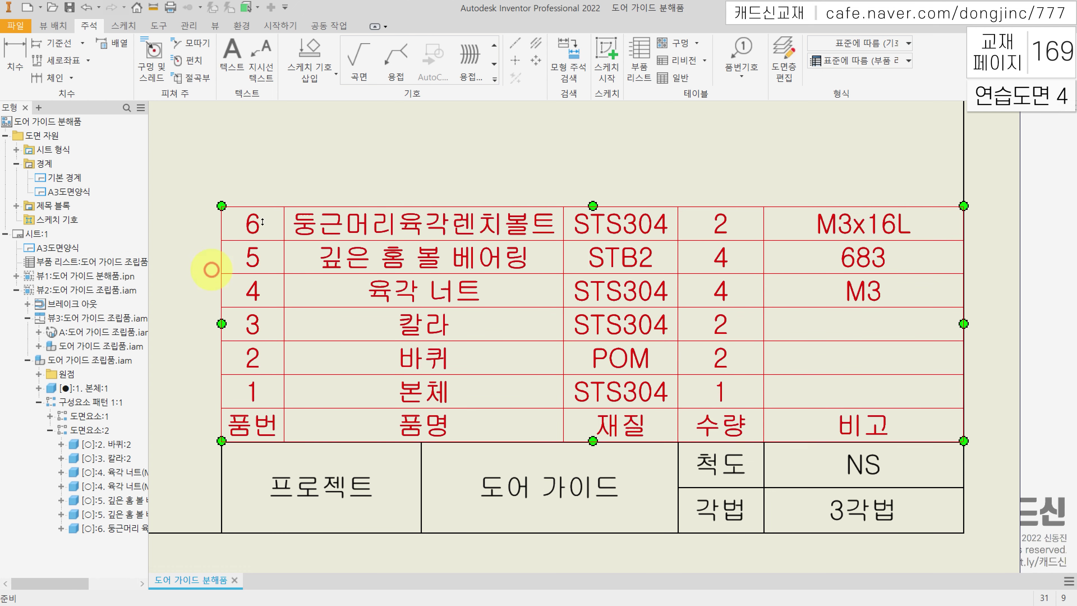
# Assign the parts list to the layer 좁은 외형선(ISO)
pyautogui.scroll(-2, 476, 130)
pyautogui.scroll(-3, 479, 136)
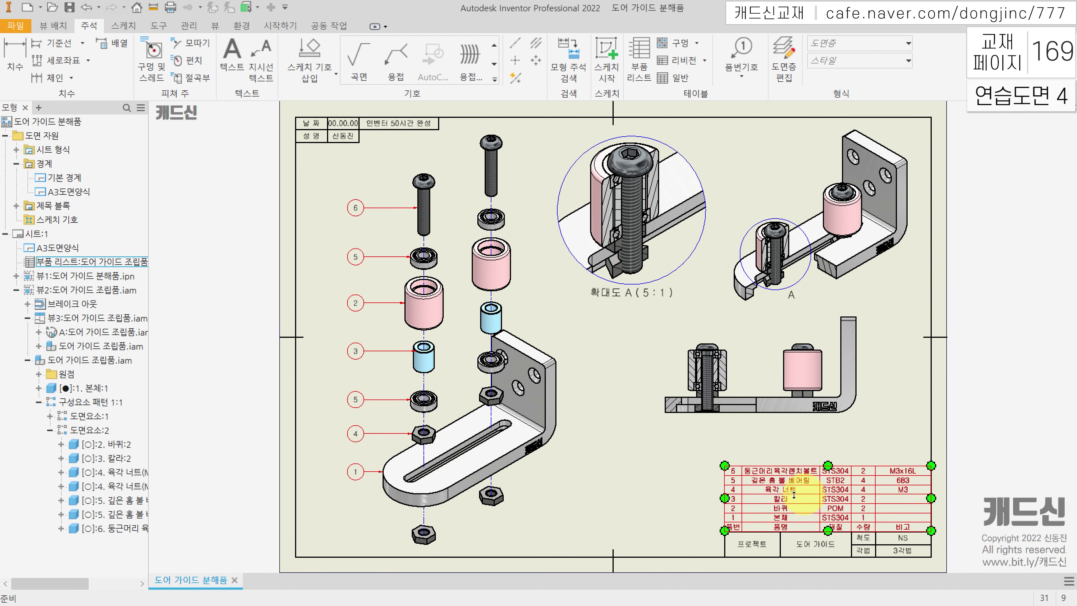
pyautogui.click(795, 483)
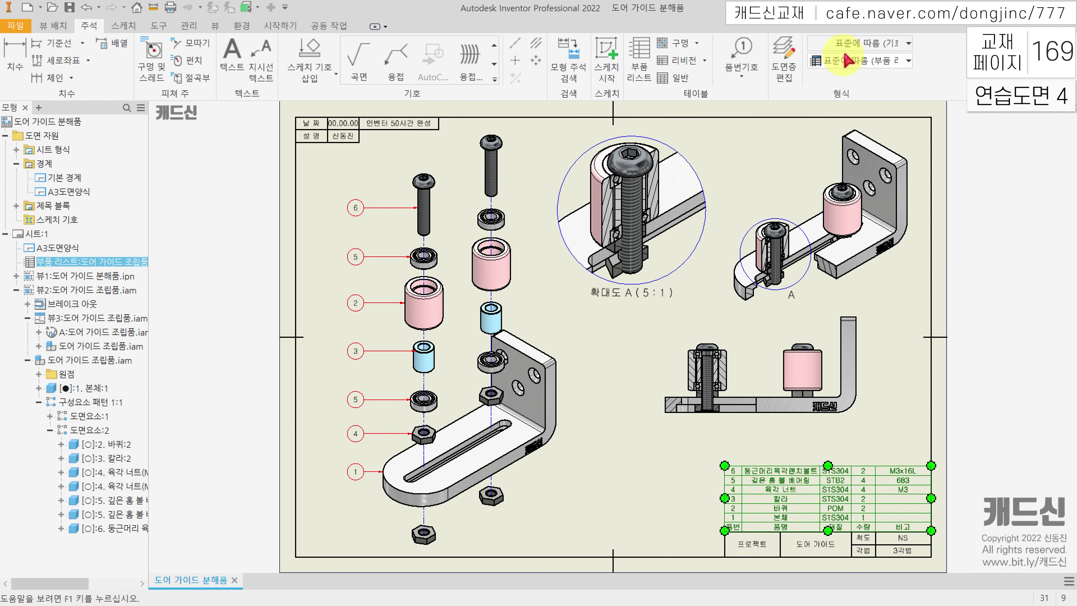
pyautogui.click(856, 43)
pyautogui.scroll(-4, 887, 124)
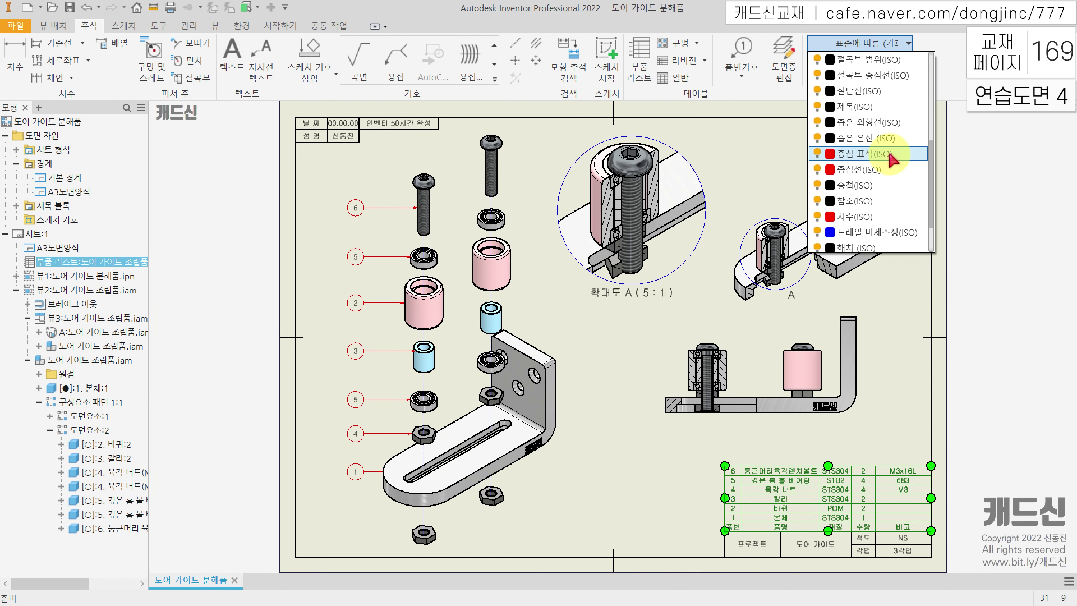
pyautogui.click(889, 123)
pyautogui.click(989, 394)
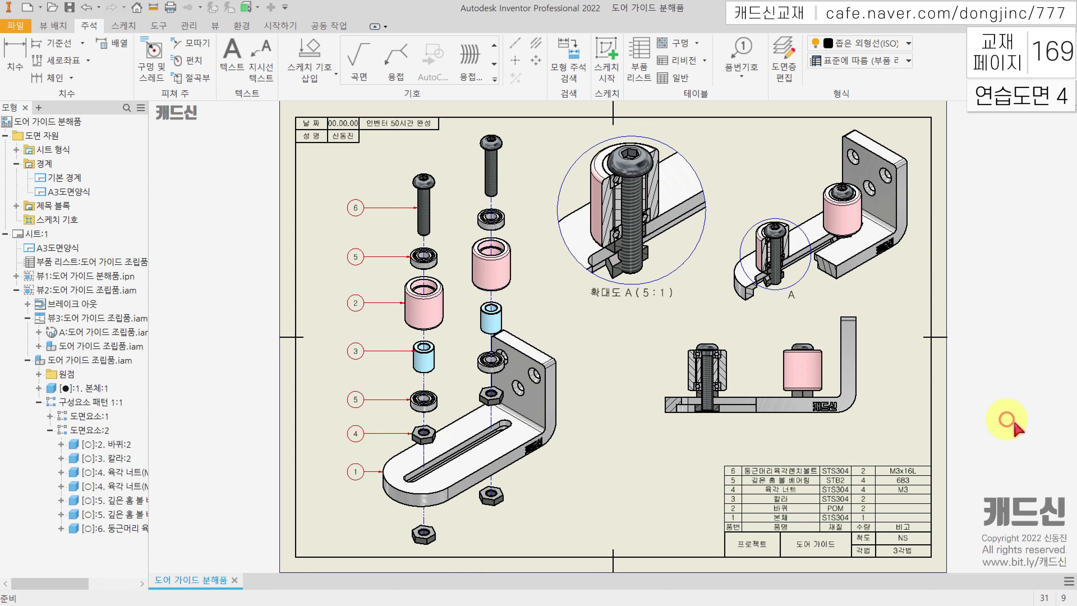
# Add a vertical centerline through the sectioned bolt in the front view, from its head's top edge to its lower end
pyautogui.moveTo(1011, 397); pyautogui.dragTo(1016, 401, button='middle')
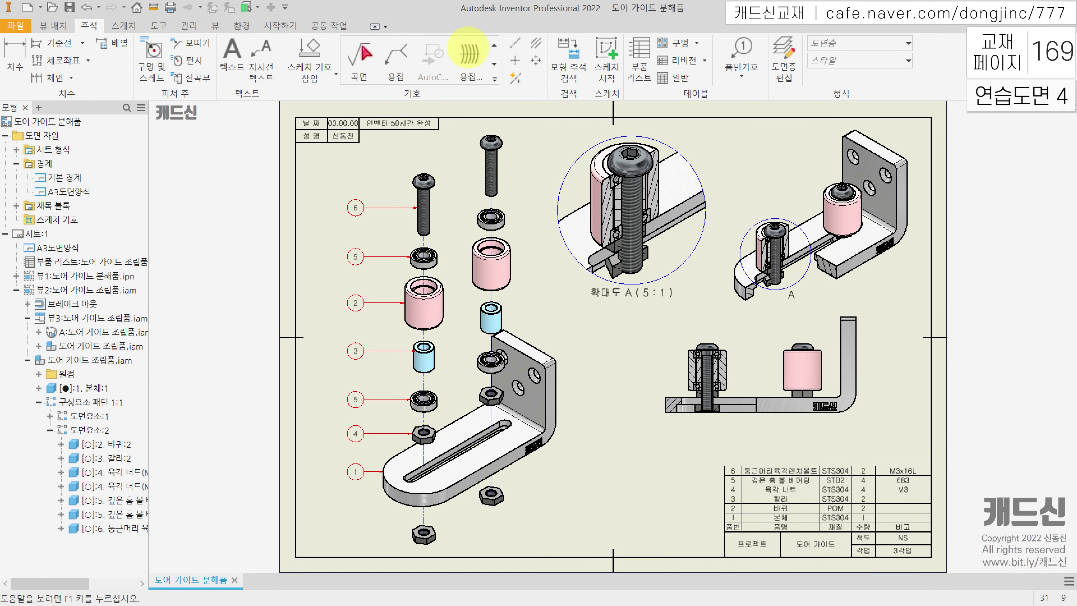
pyautogui.click(516, 45)
pyautogui.scroll(3, 834, 395)
pyautogui.scroll(3, 836, 396)
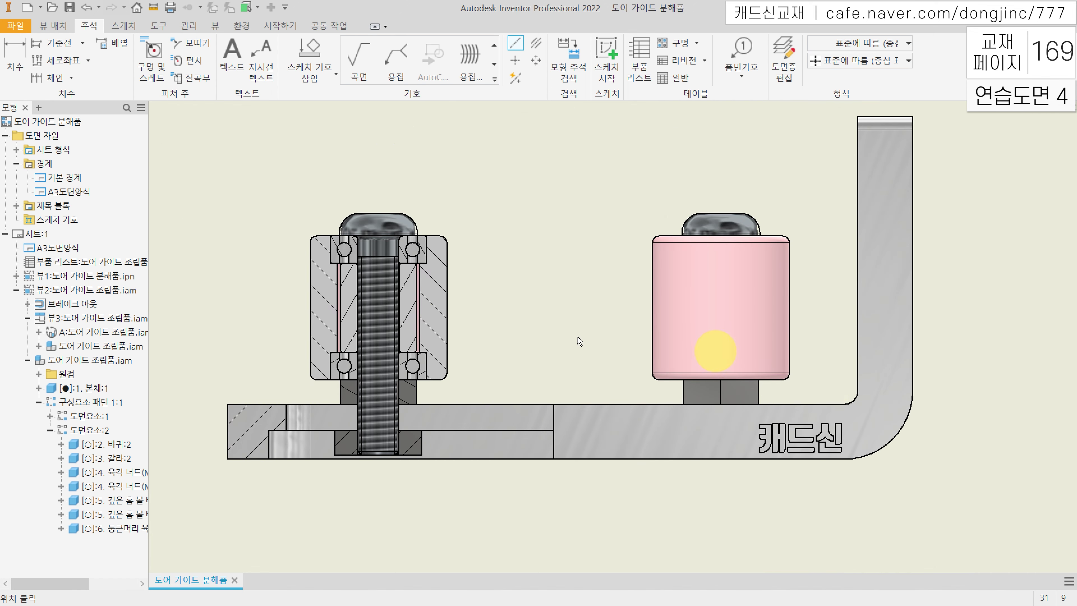
pyautogui.click(380, 211)
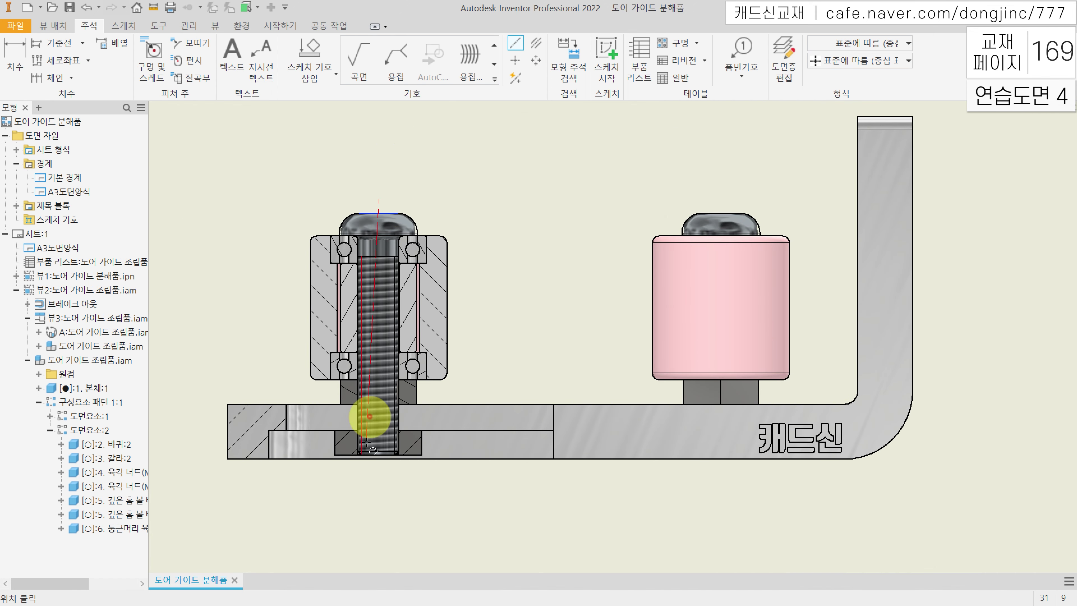
pyautogui.click(378, 455)
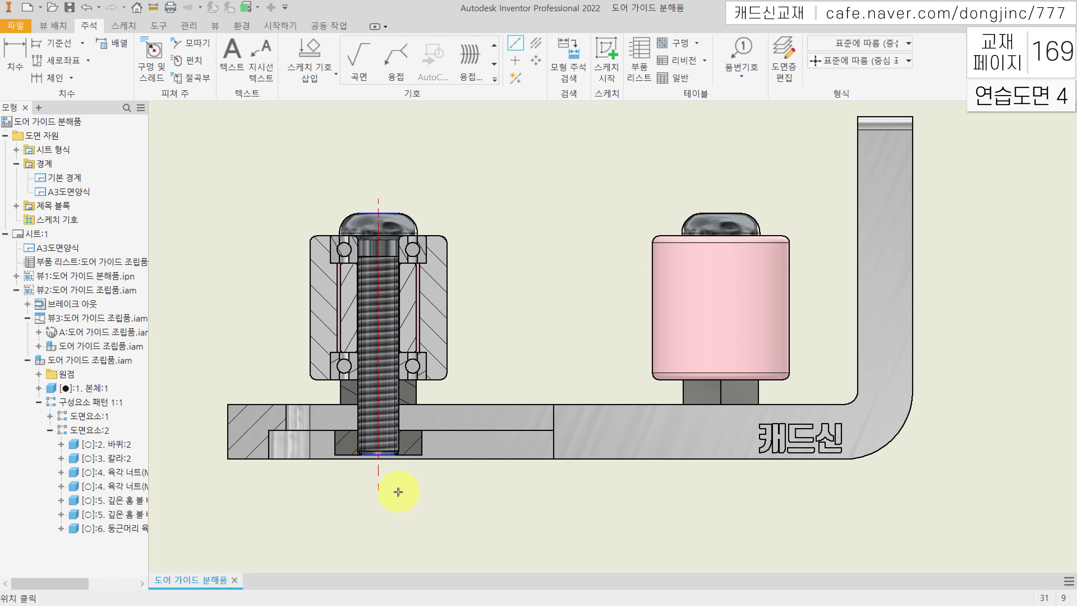
pyautogui.click(724, 215)
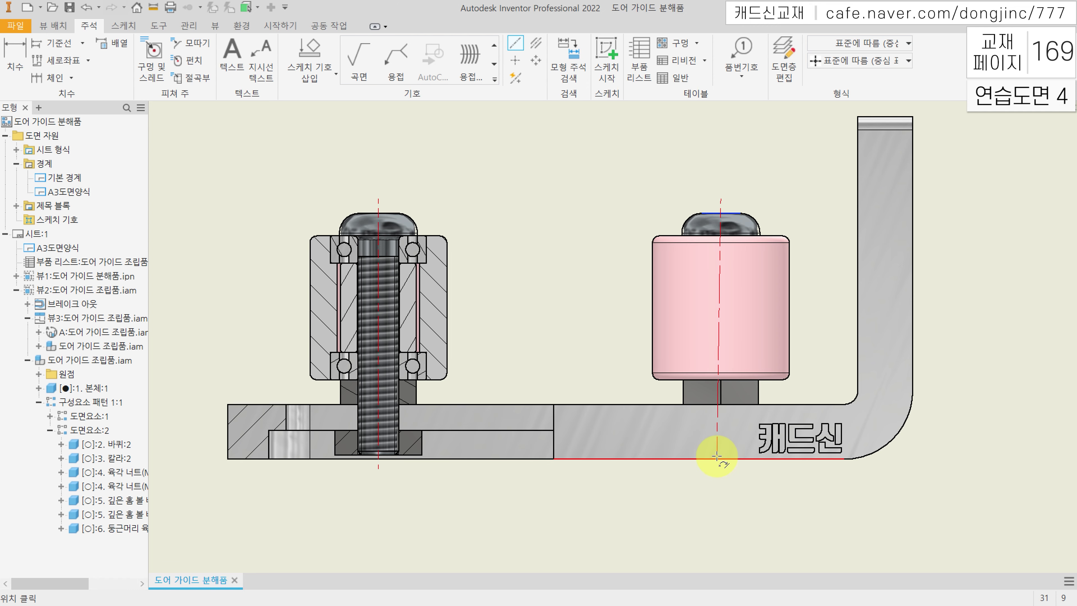
pyautogui.press('Escape')
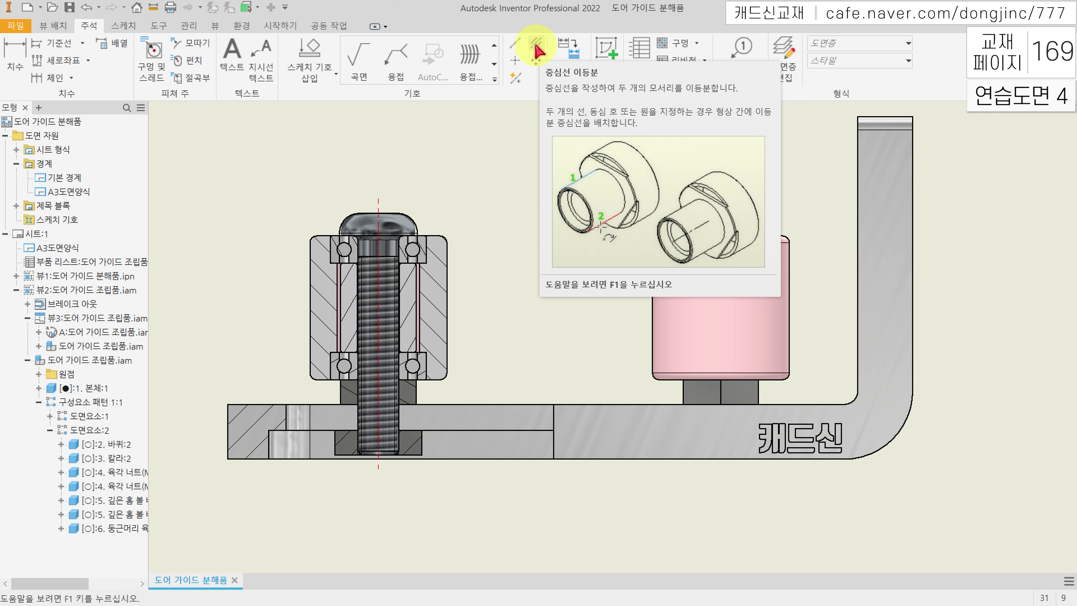
# Add a bisector centerline between the two vertical side edges of the pink wheel in the front view
pyautogui.click(536, 46)
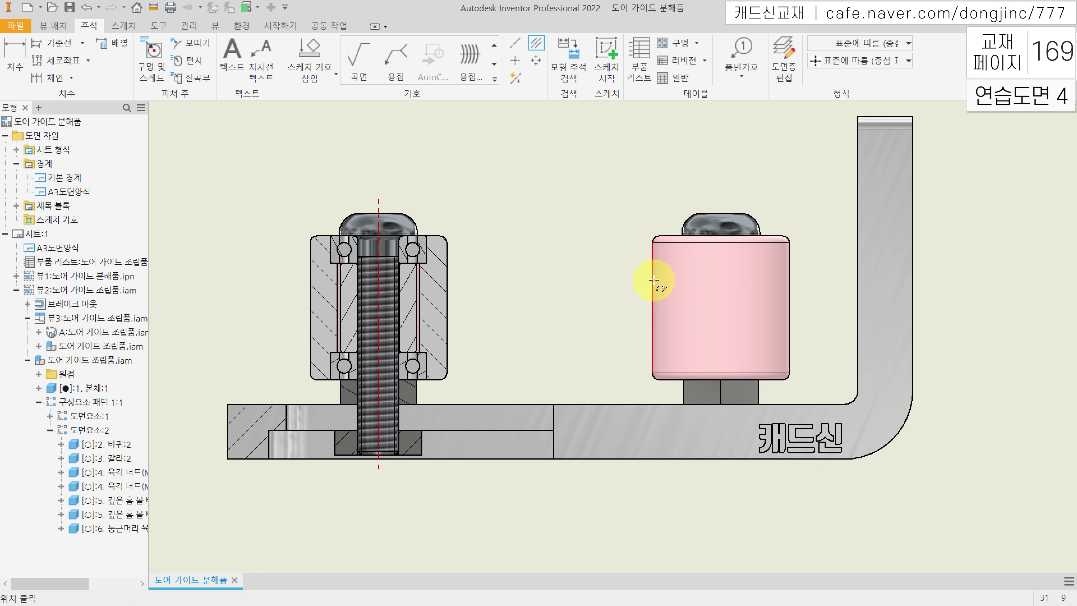
pyautogui.click(788, 268)
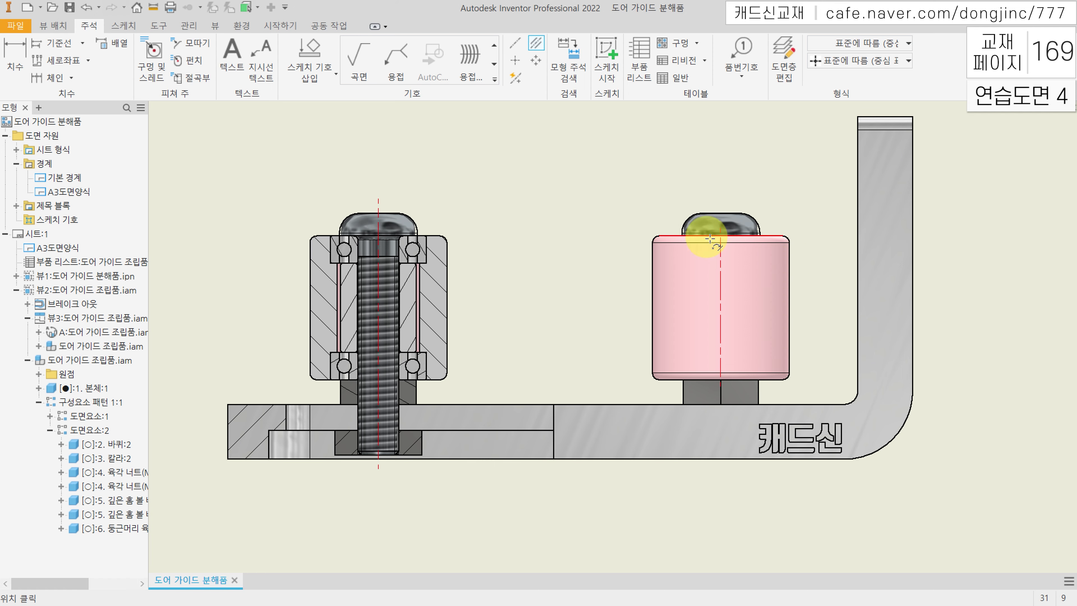
pyautogui.press('Escape')
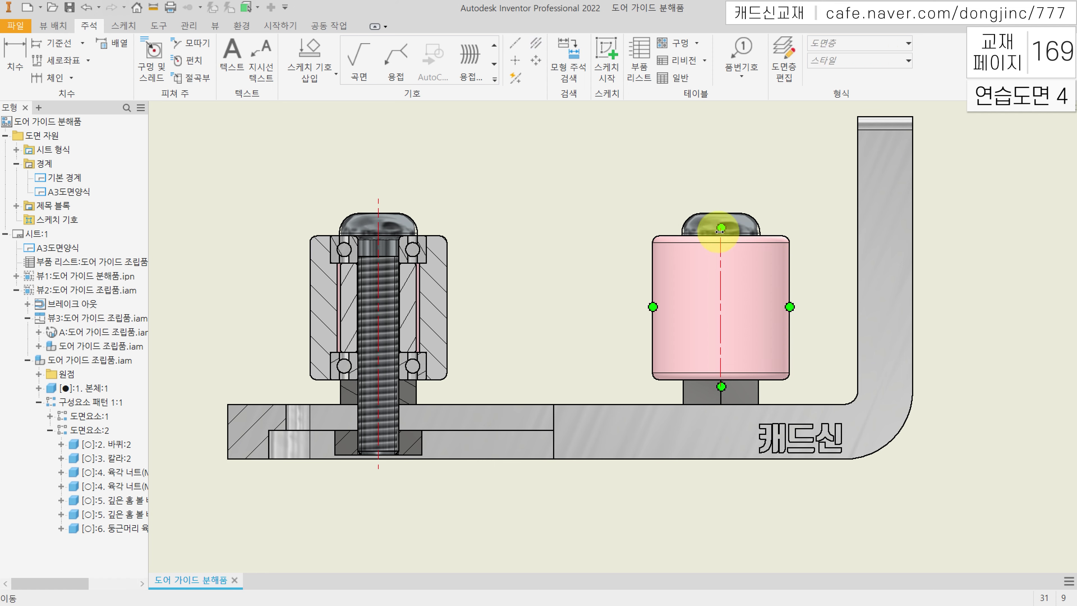
# Extend the pink wheel's centerline above the bolt head and down past the base plate's lower edge in the front view
pyautogui.moveTo(721, 228); pyautogui.dragTo(724, 210)
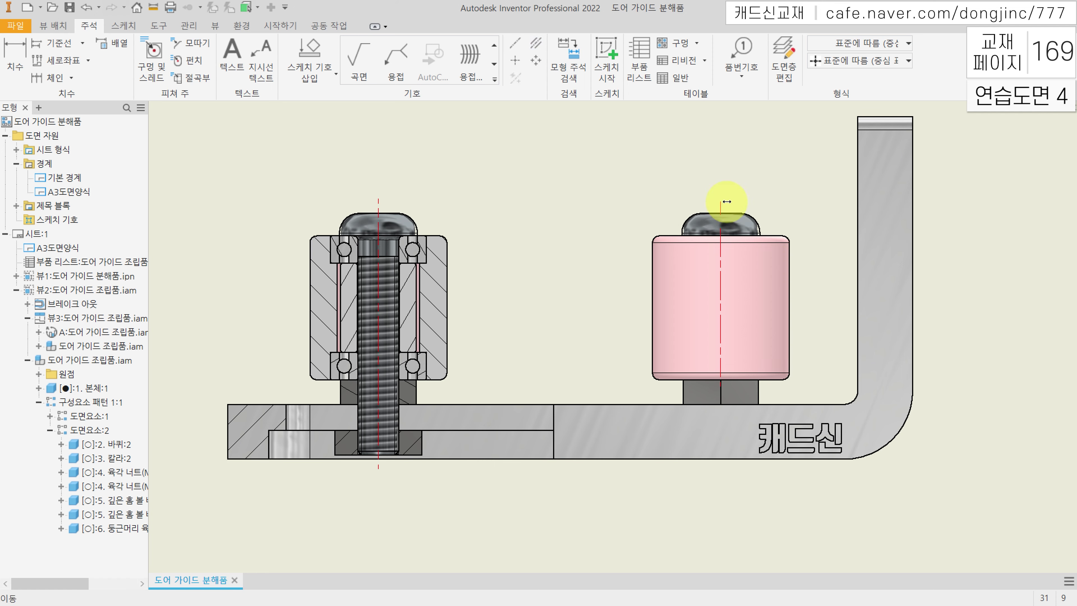
pyautogui.moveTo(720, 387); pyautogui.dragTo(716, 465)
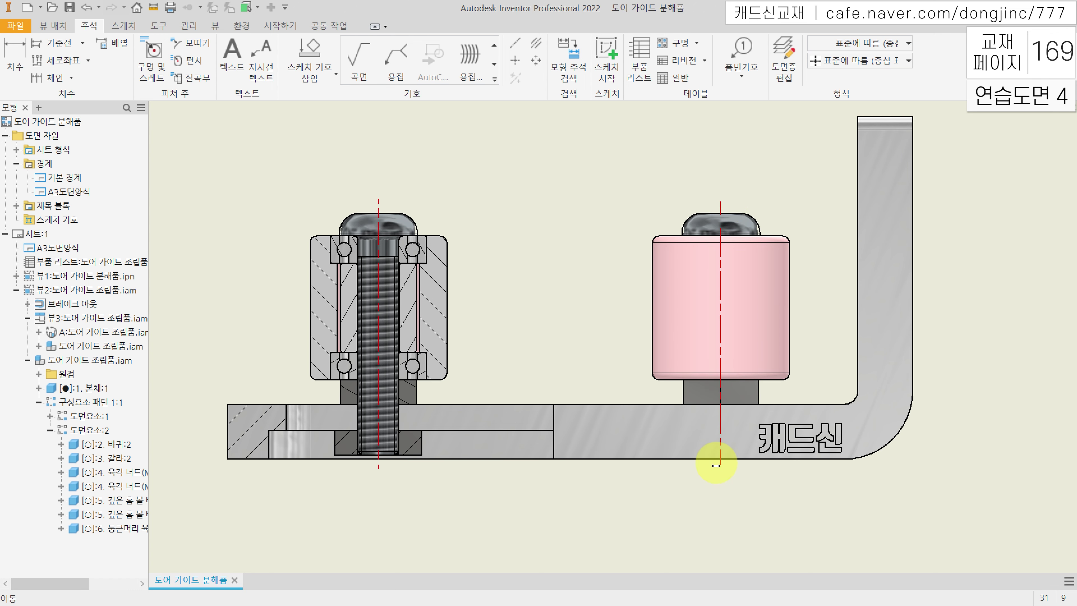
pyautogui.click(805, 498)
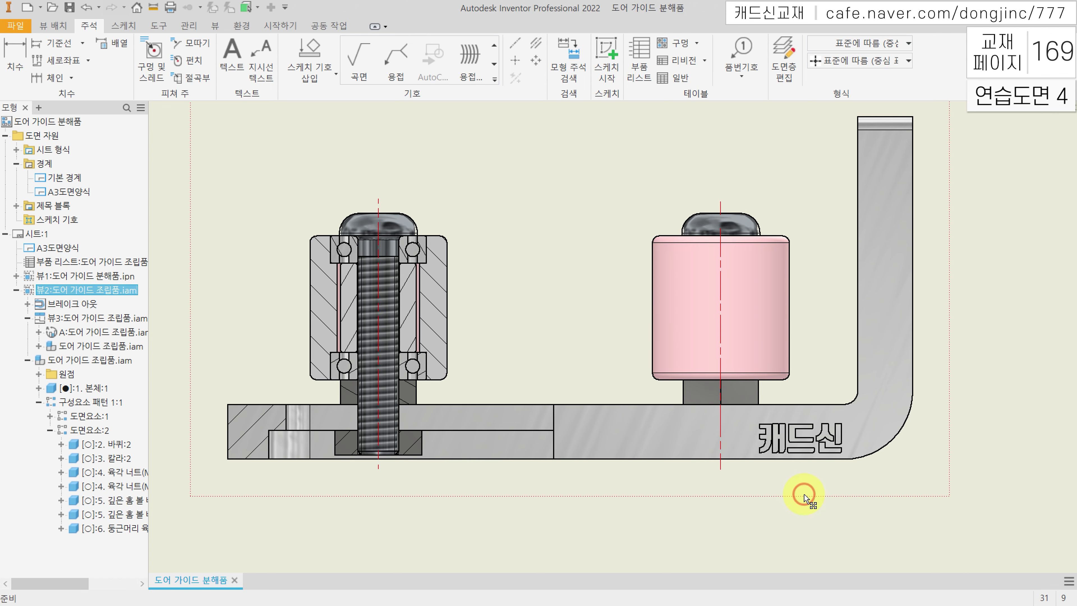
# Dimension the bracket's free end to the sectioned bolt's centerline, and that centerline to the wheel's centerline, in one row below the front view
pyautogui.scroll(-3, 607, 214)
pyautogui.moveTo(609, 215); pyautogui.dragTo(595, 282, button='middle')
pyautogui.click(838, 258)
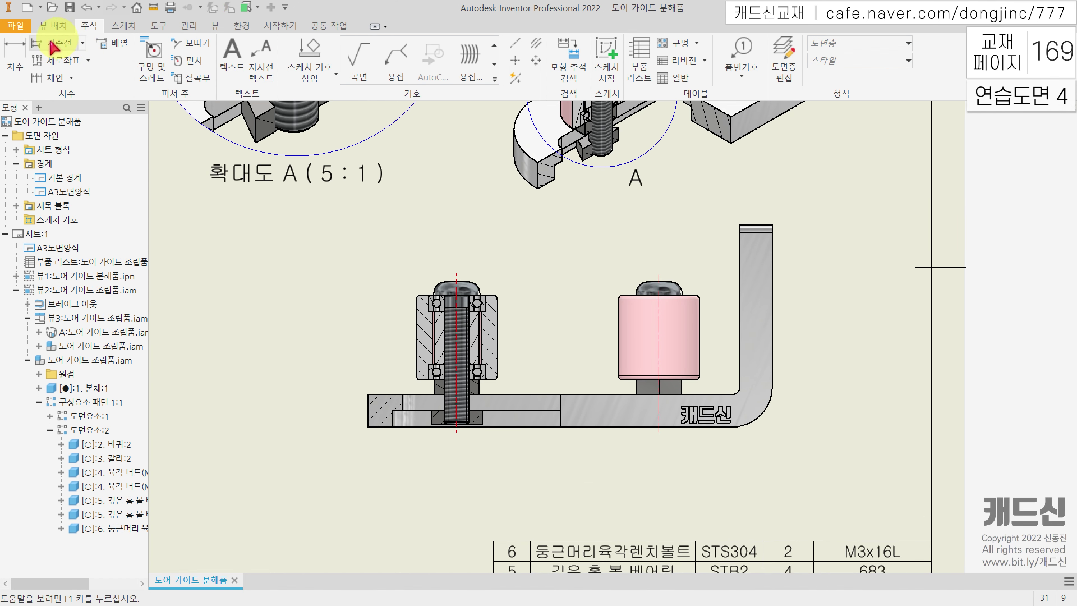
pyautogui.click(19, 54)
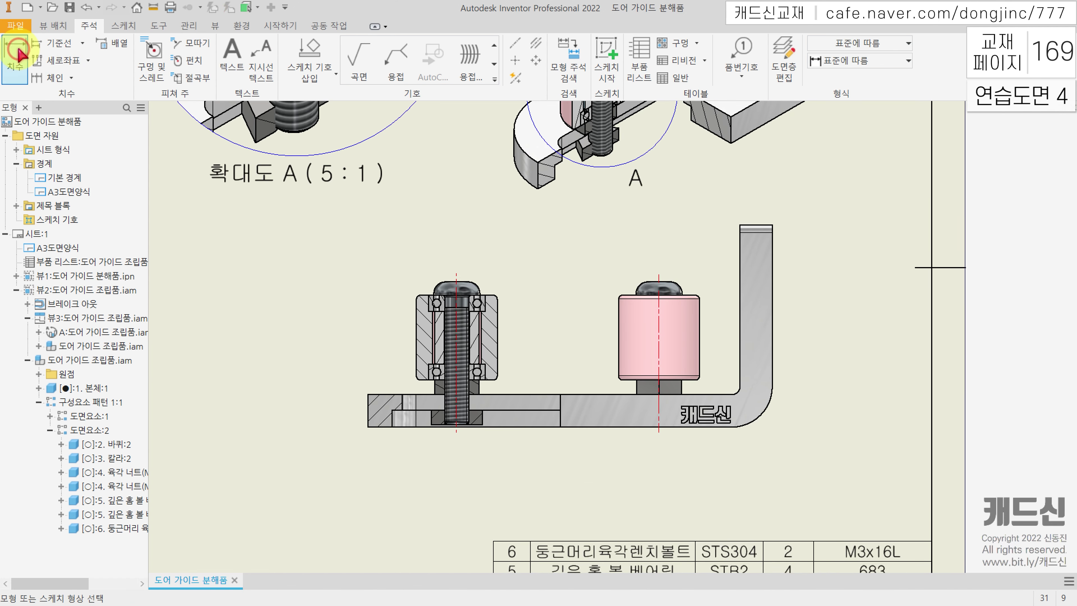
pyautogui.click(369, 416)
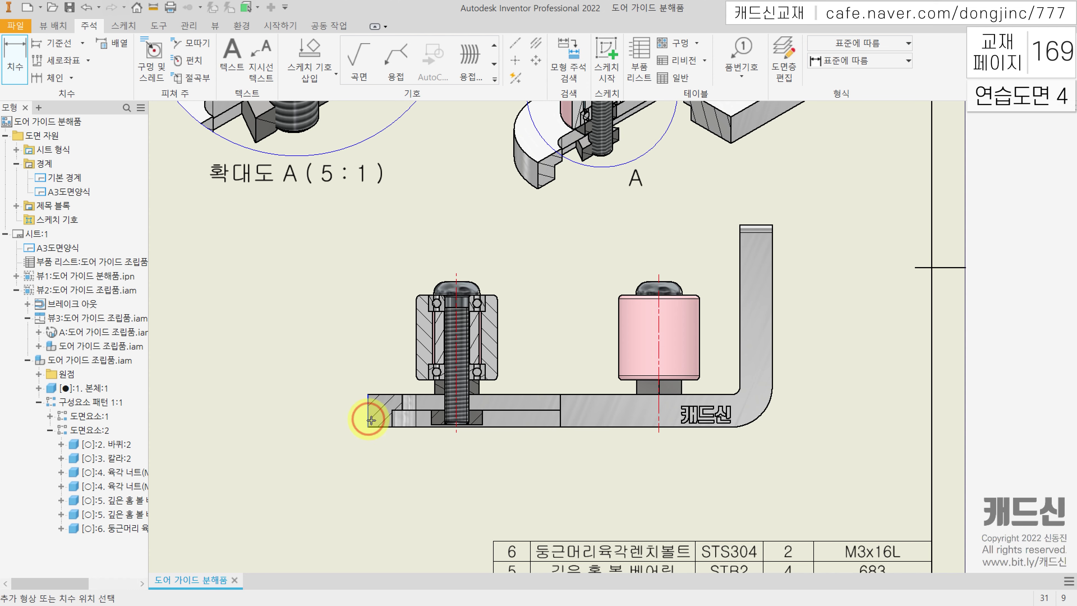
pyautogui.click(457, 411)
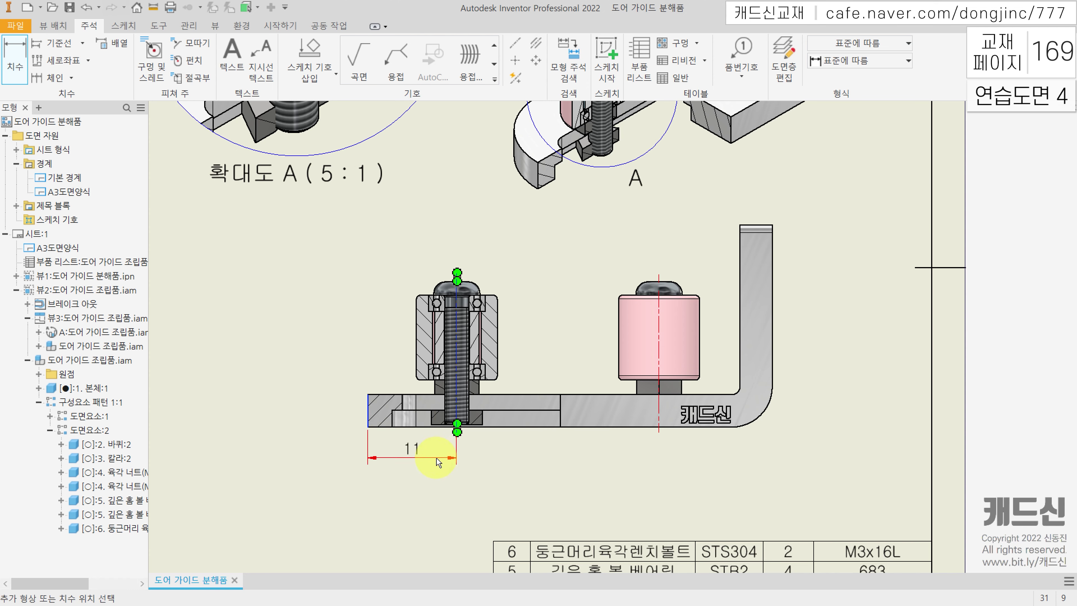
pyautogui.click(437, 465)
pyautogui.click(456, 397)
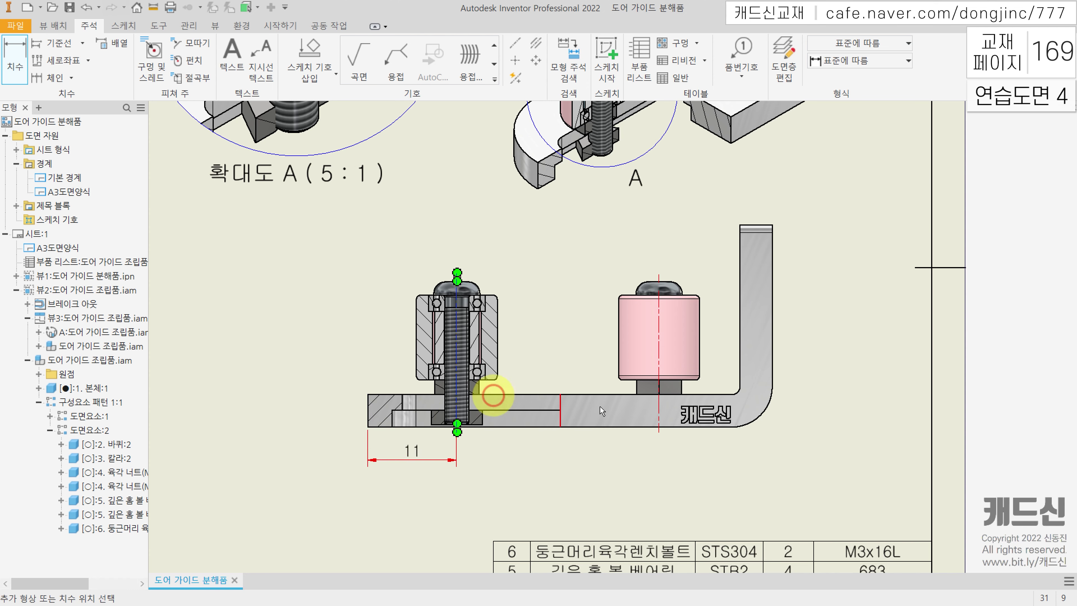
pyautogui.click(658, 410)
pyautogui.click(515, 460)
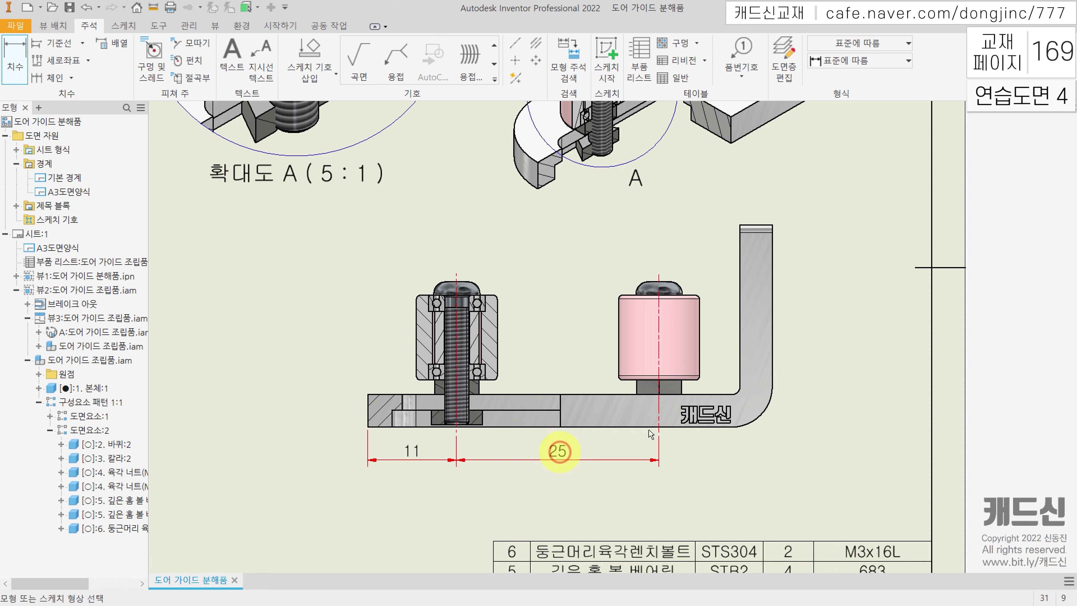
# Dimension from the wheel's centerline to the upright flange in the same row, reattaching the dimension's end to the flange's inner face
pyautogui.click(657, 399)
pyautogui.click(772, 300)
pyautogui.click(711, 464)
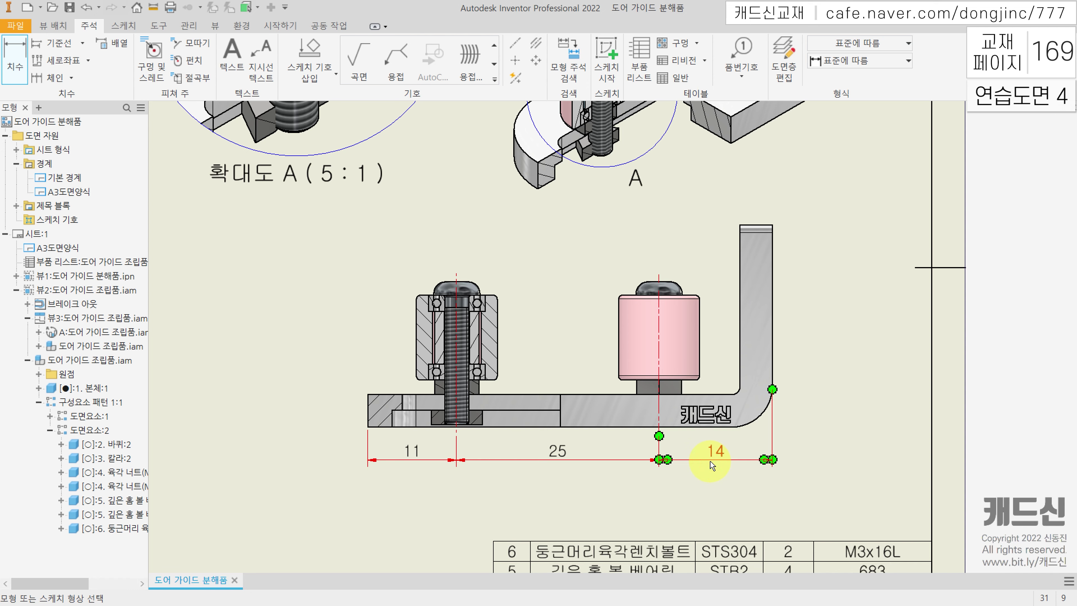
pyautogui.press('Escape')
pyautogui.click(773, 433)
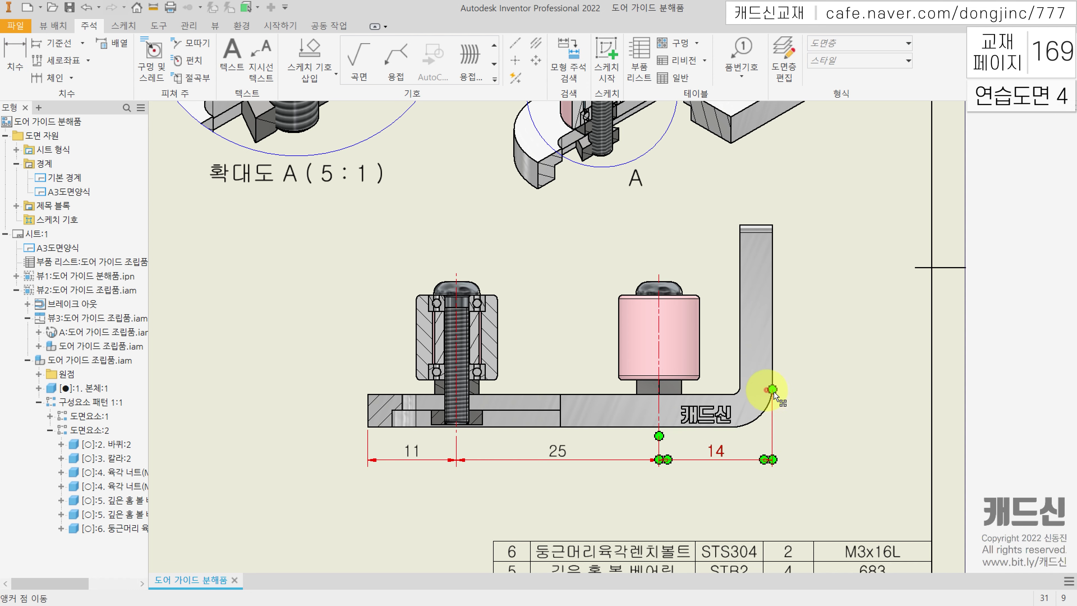
pyautogui.moveTo(773, 389); pyautogui.dragTo(741, 391)
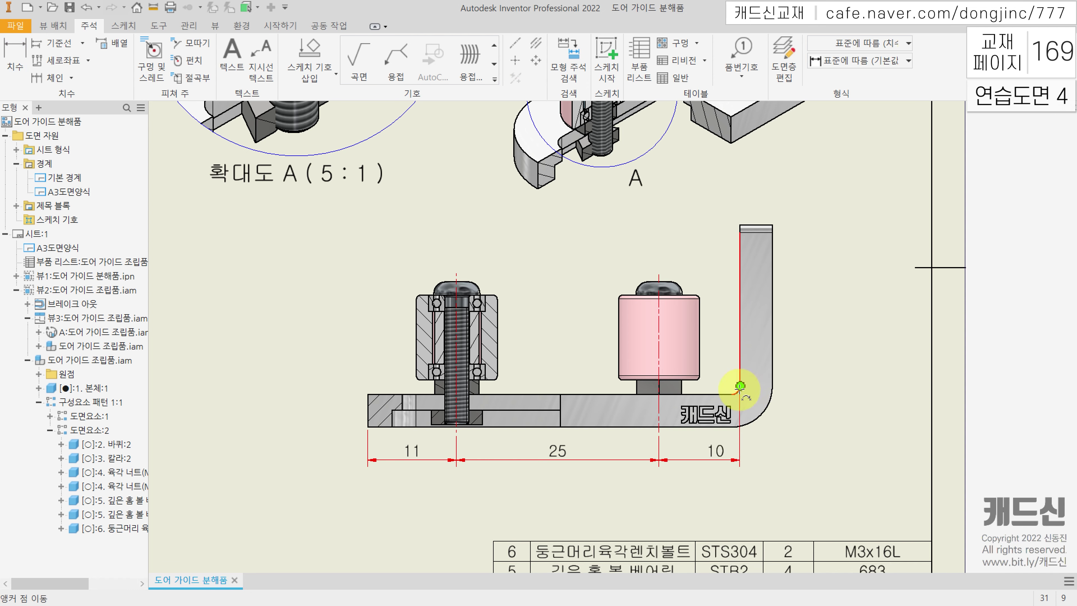
pyautogui.click(777, 494)
# Dimension the bracket's overall length from its free end to the flange's outer face, below the chained dimensions
pyautogui.click(15, 60)
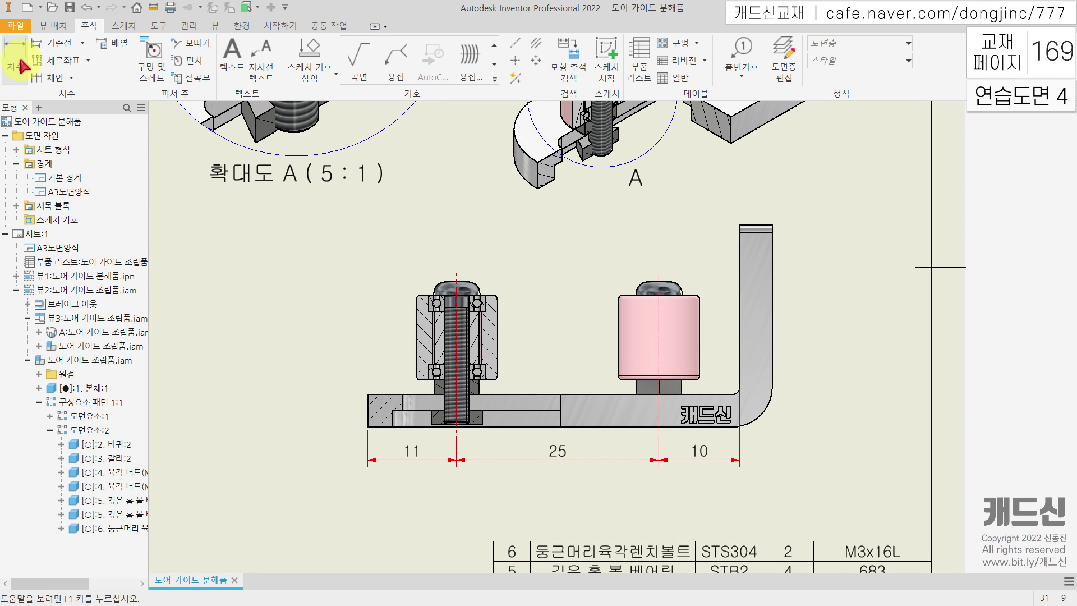
pyautogui.click(368, 423)
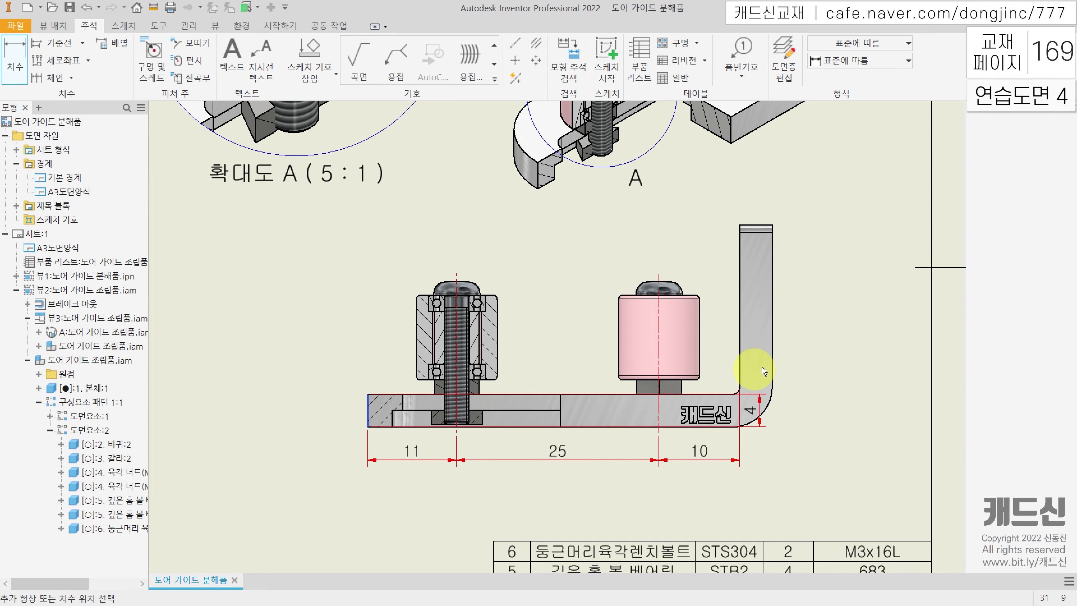
pyautogui.click(772, 365)
pyautogui.click(583, 488)
# Dimension the bracket's overall height from the flange's top edge to the base's bottom edge, beside the flange
pyautogui.click(756, 226)
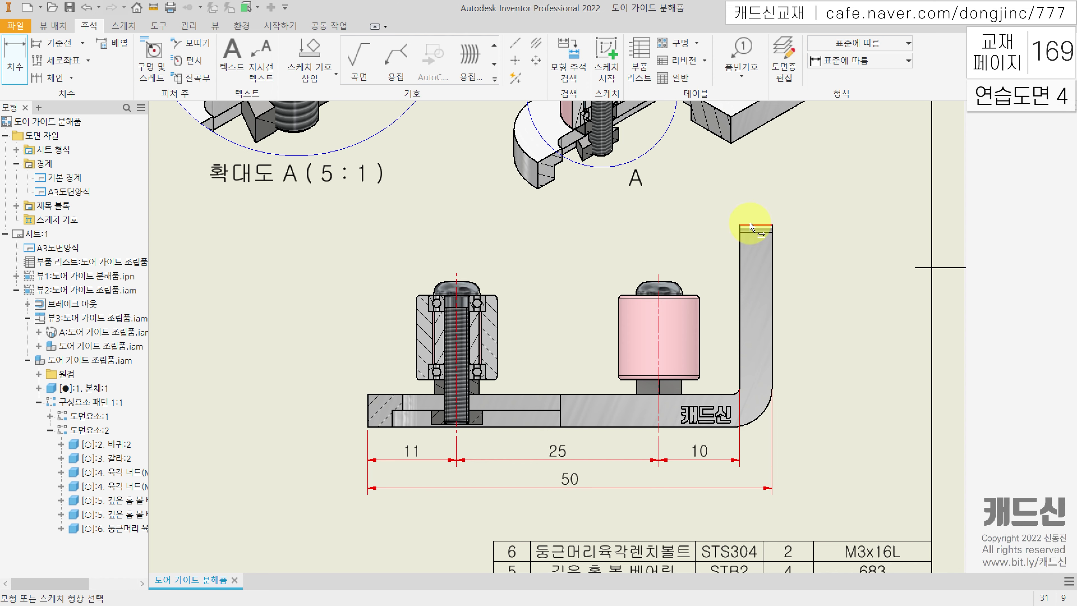
pyautogui.click(687, 435)
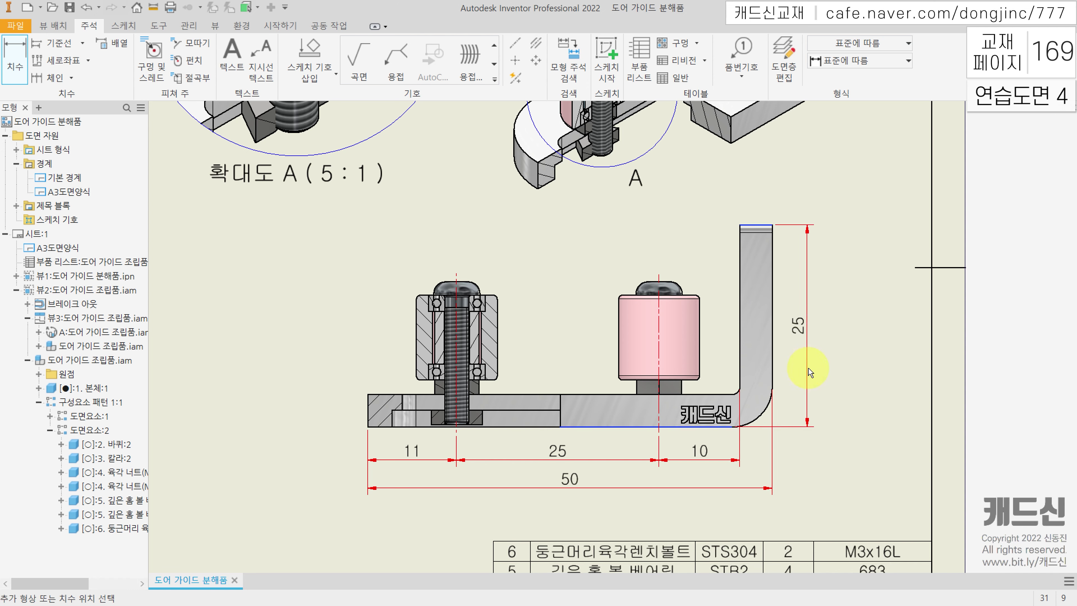
pyautogui.click(808, 368)
pyautogui.middleClick(867, 339)
pyautogui.middleClick(867, 339)
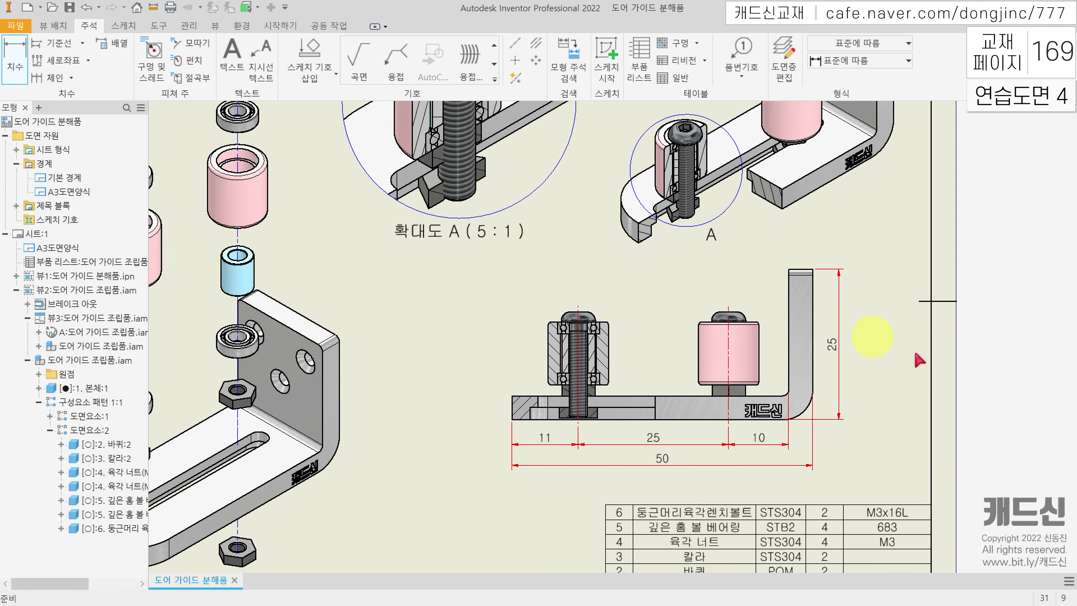
pyautogui.press('Escape')
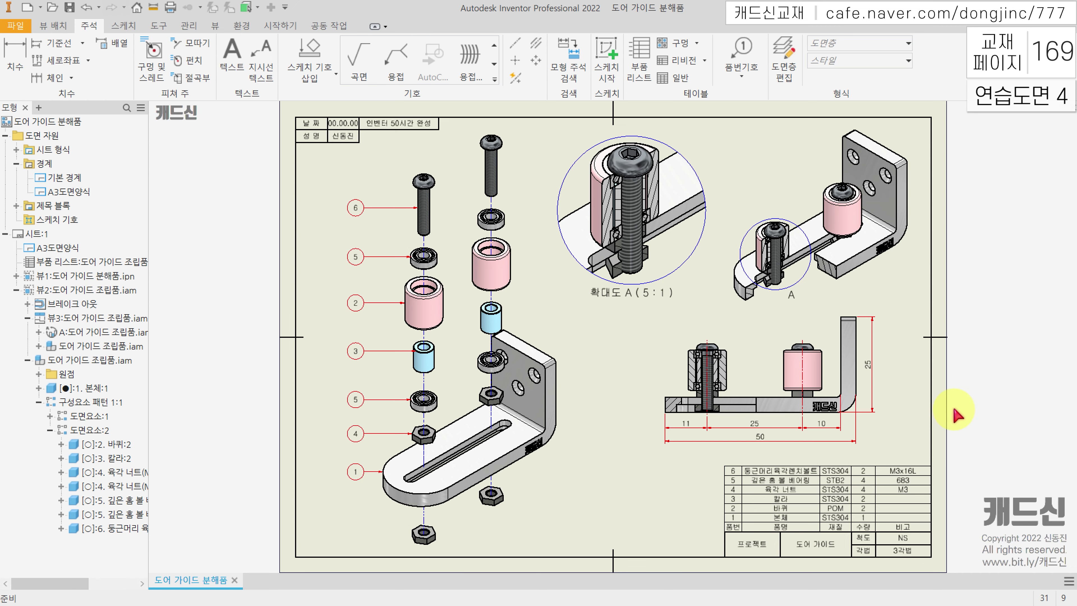
# Start saving the drawing under a new name and choose the folder 연습도면4. 도어 가이드
pyautogui.hotkey('ctrl', 'shift', 's')
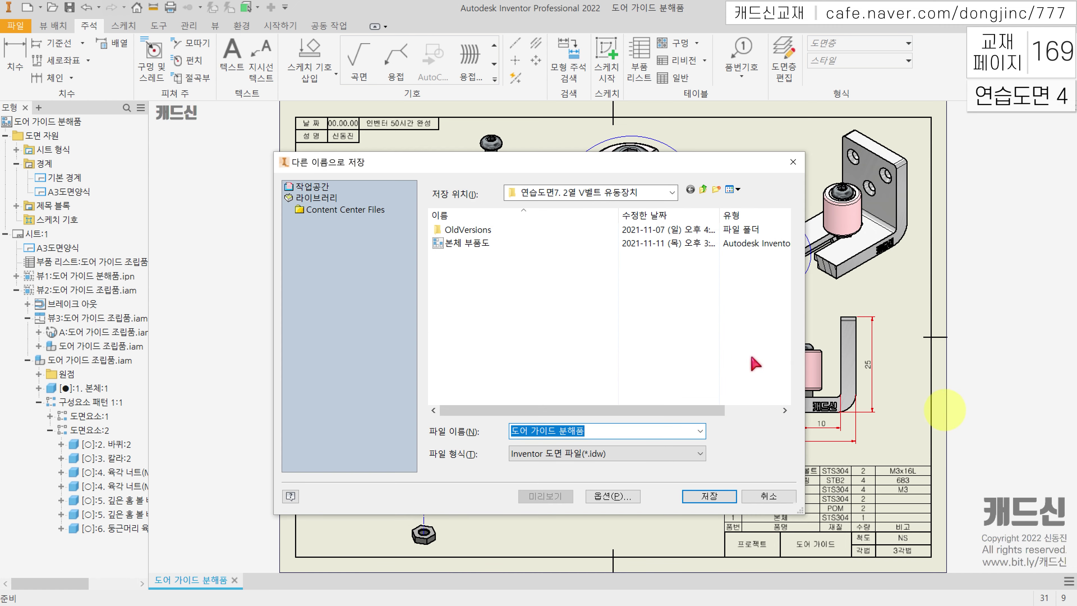
pyautogui.click(703, 189)
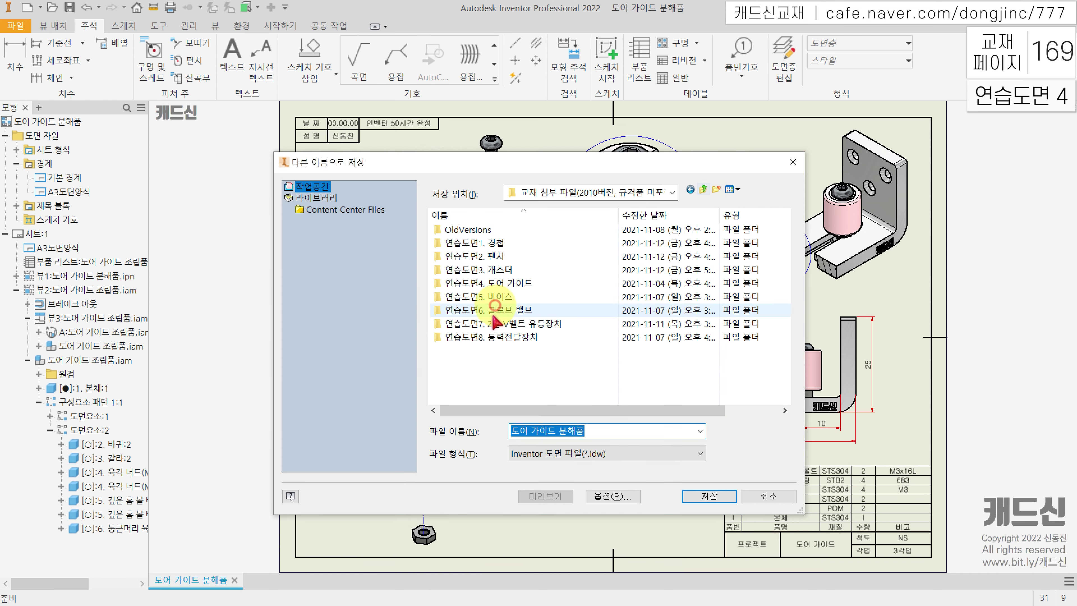
pyautogui.doubleClick(502, 289)
# Save the drawing as "도어 가이드 조립도, 분해도" together with its changed dependent files
pyautogui.click(559, 433)
pyautogui.click(562, 431)
pyautogui.moveTo(562, 430); pyautogui.dragTo(640, 430)
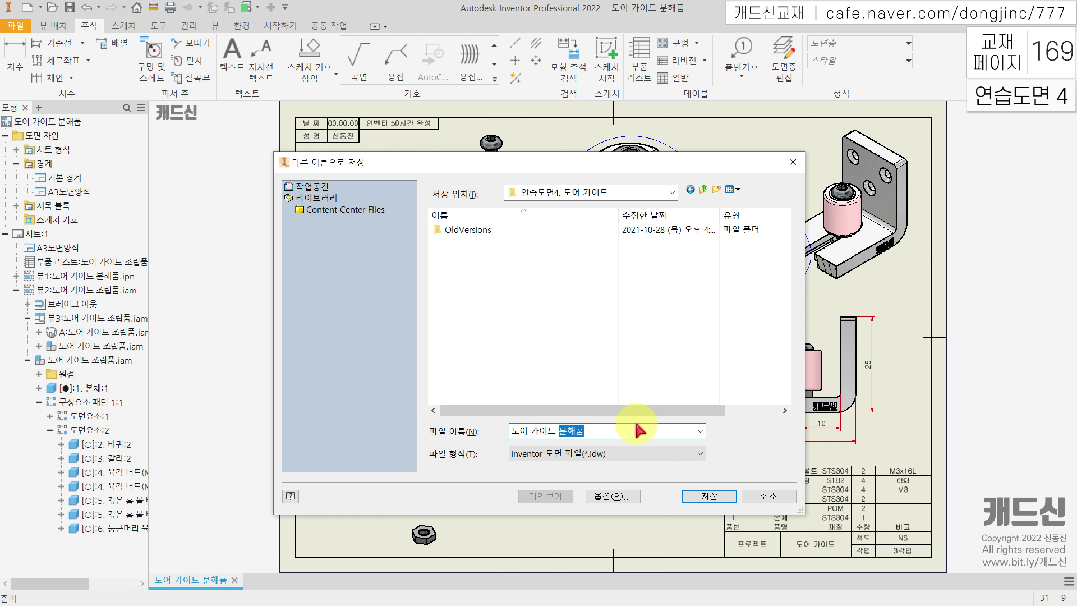
pyautogui.write('WH')
pyautogui.press('BackSpace')
pyautogui.press('BackSpace')
pyautogui.write('조')
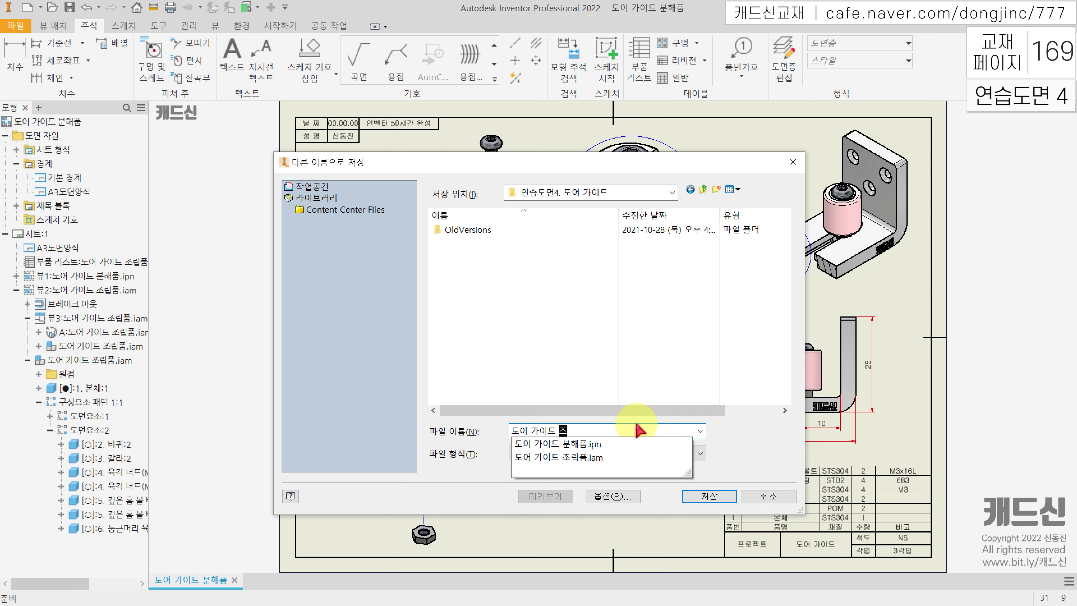
pyautogui.write('립도, ㅂ해도')
pyautogui.click(708, 496)
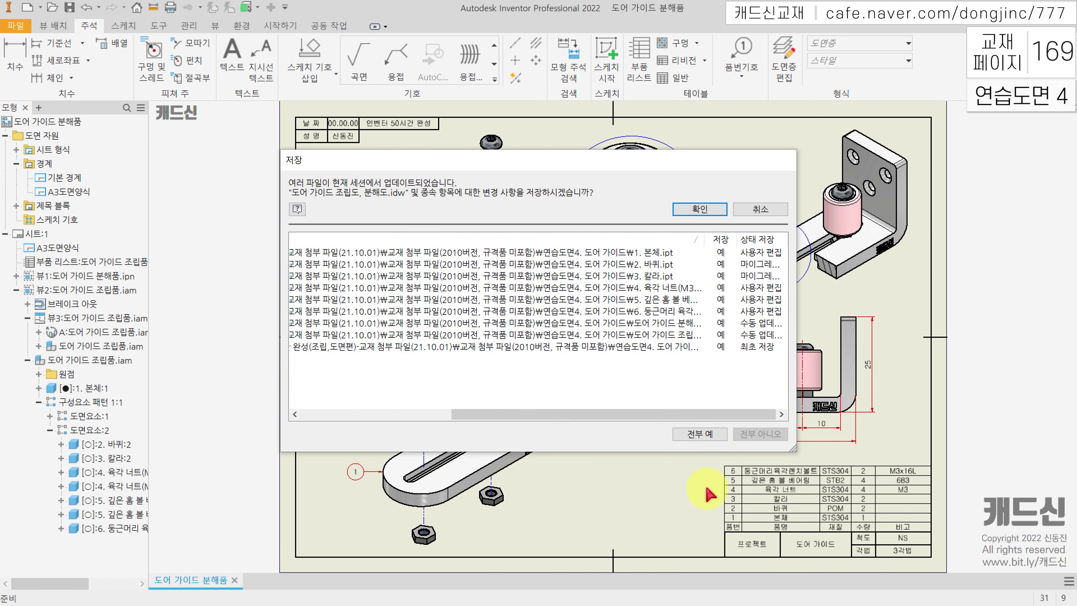
pyautogui.click(699, 210)
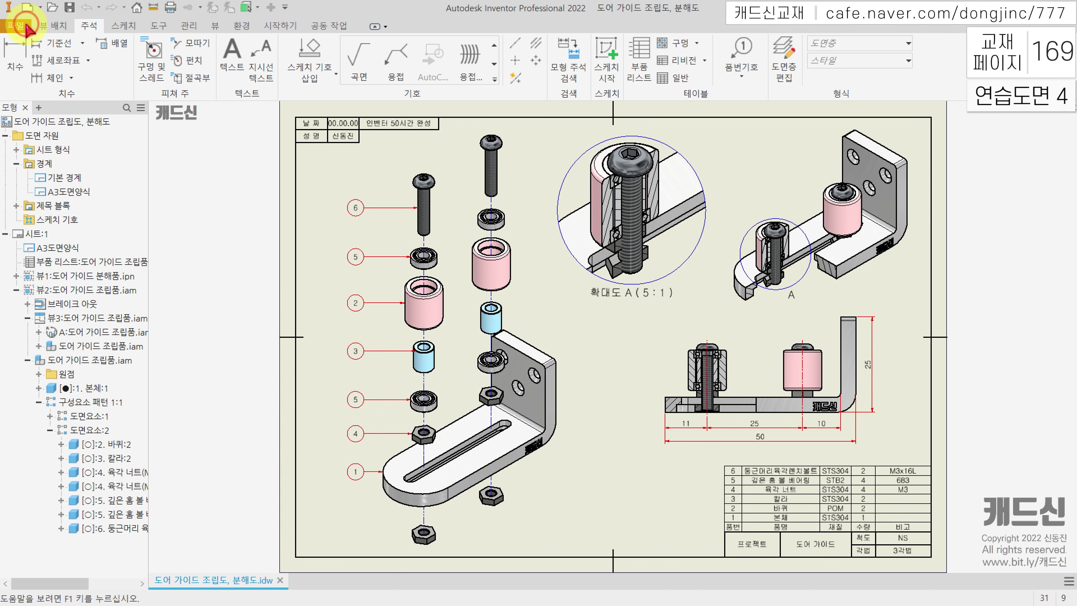
# Export the current sheet as the PDF "도어 가이드 조립도, 분해도" at 1200 DPI with object line weights removed
pyautogui.click(16, 26)
pyautogui.click(70, 208)
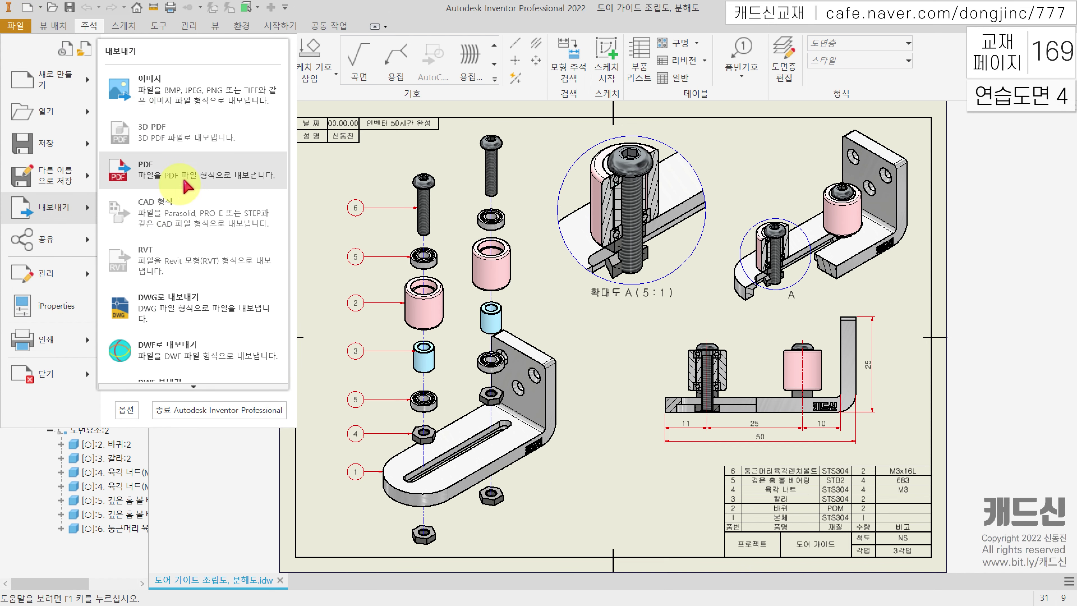
pyautogui.click(187, 172)
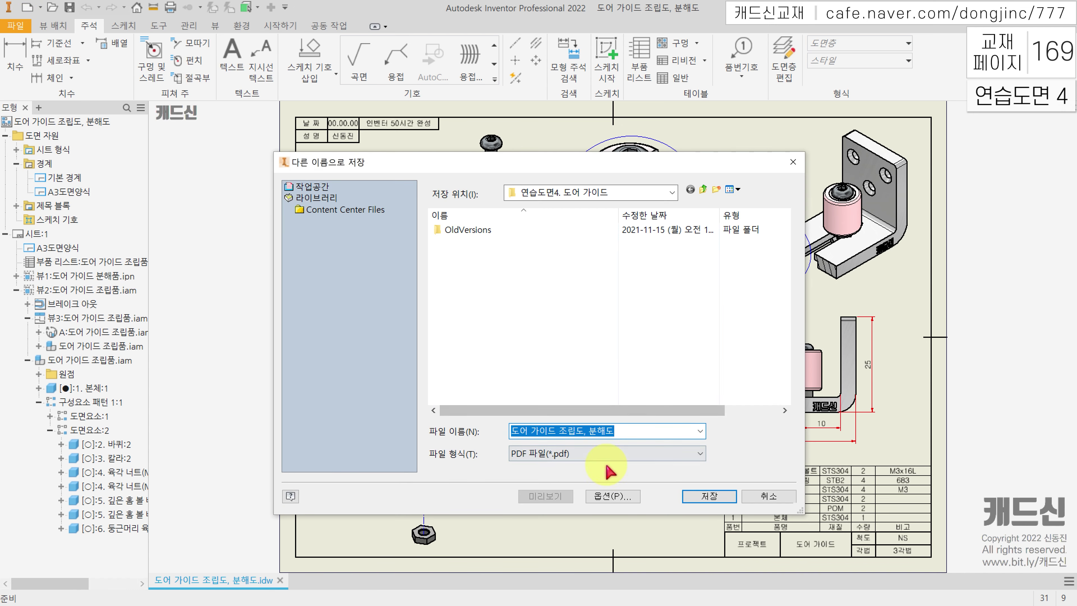
pyautogui.click(613, 496)
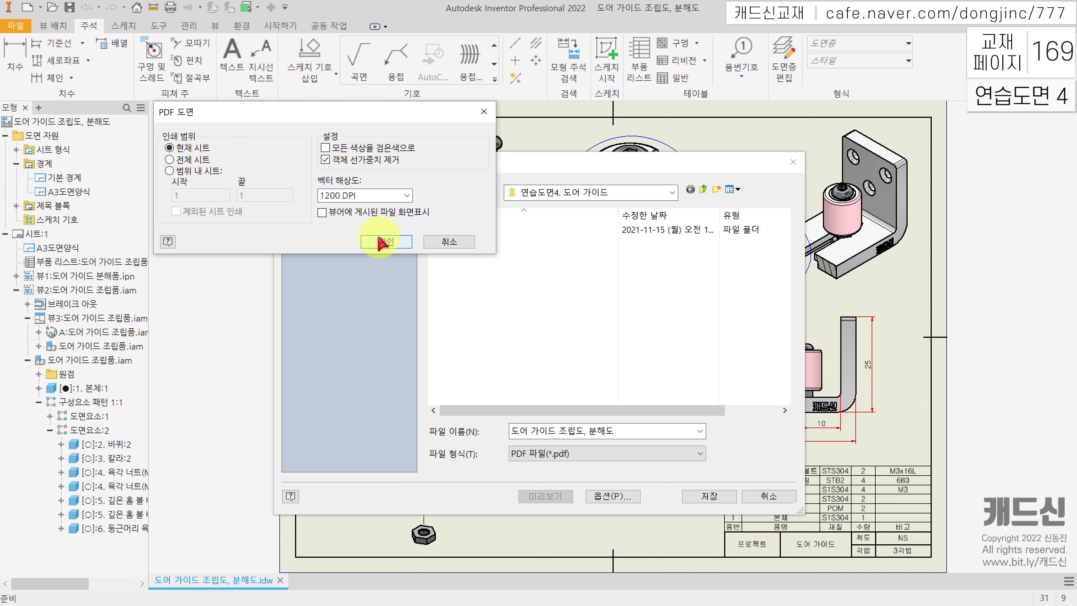
pyautogui.click(388, 242)
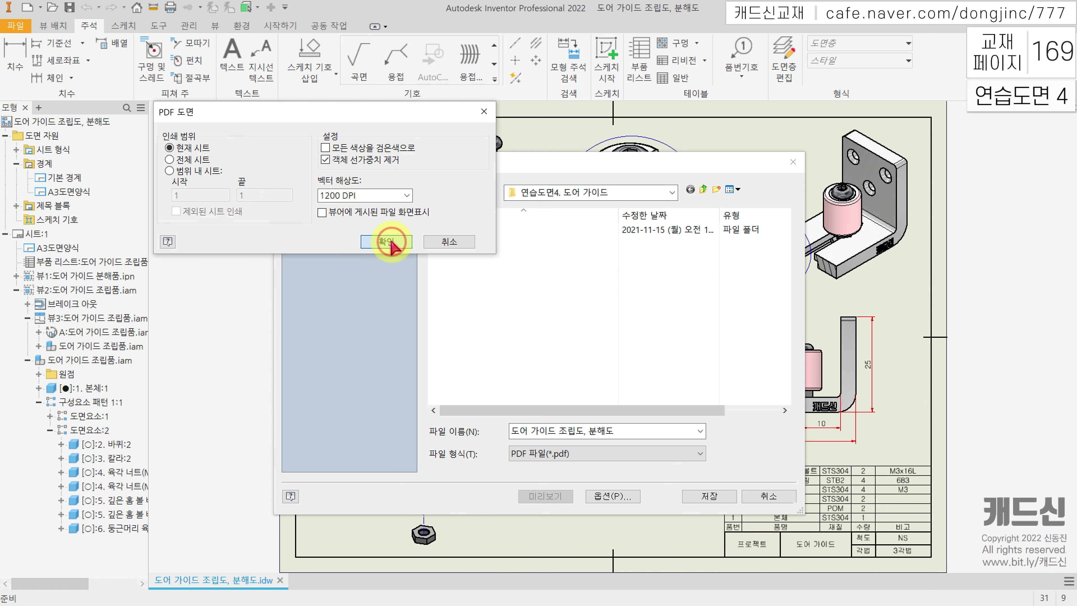
pyautogui.click(711, 497)
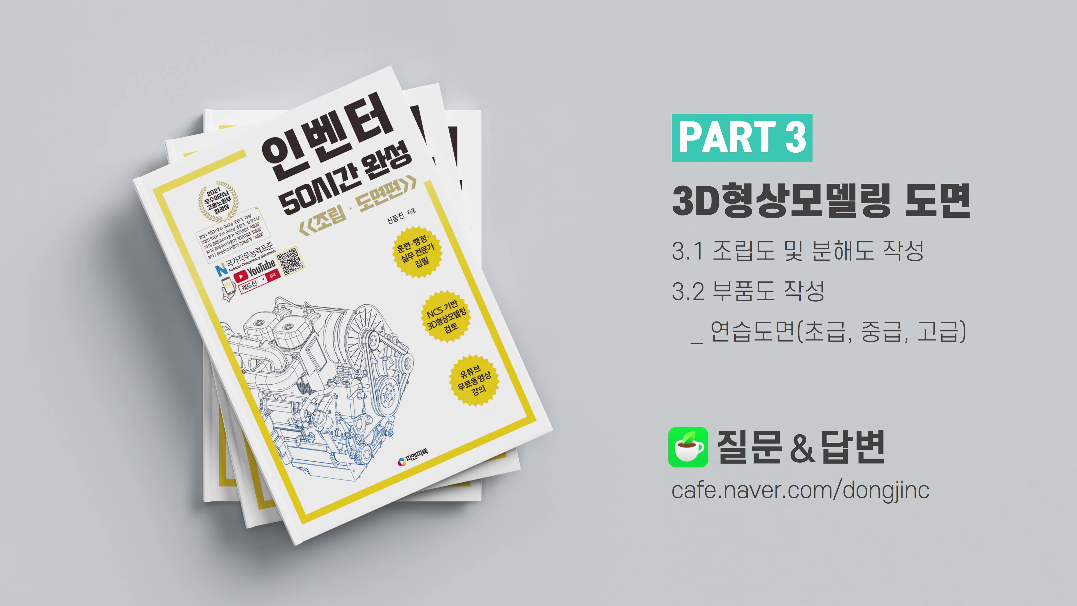